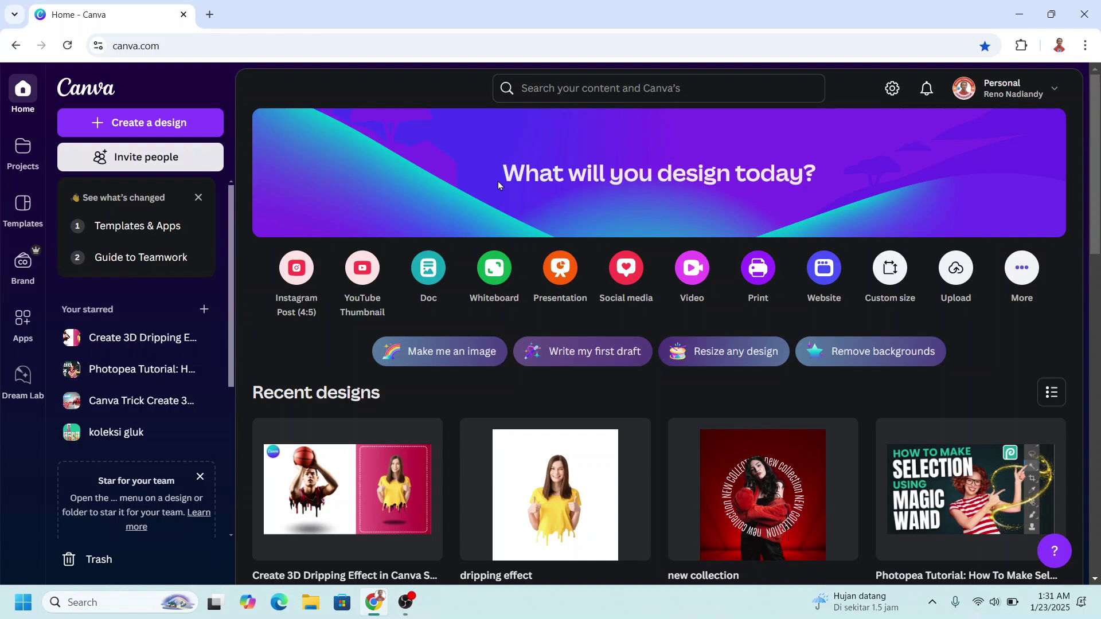
Create a blank 1080 x 1350 px Instagram Post (4:5) design and show recently used elements
left_click(298, 266)
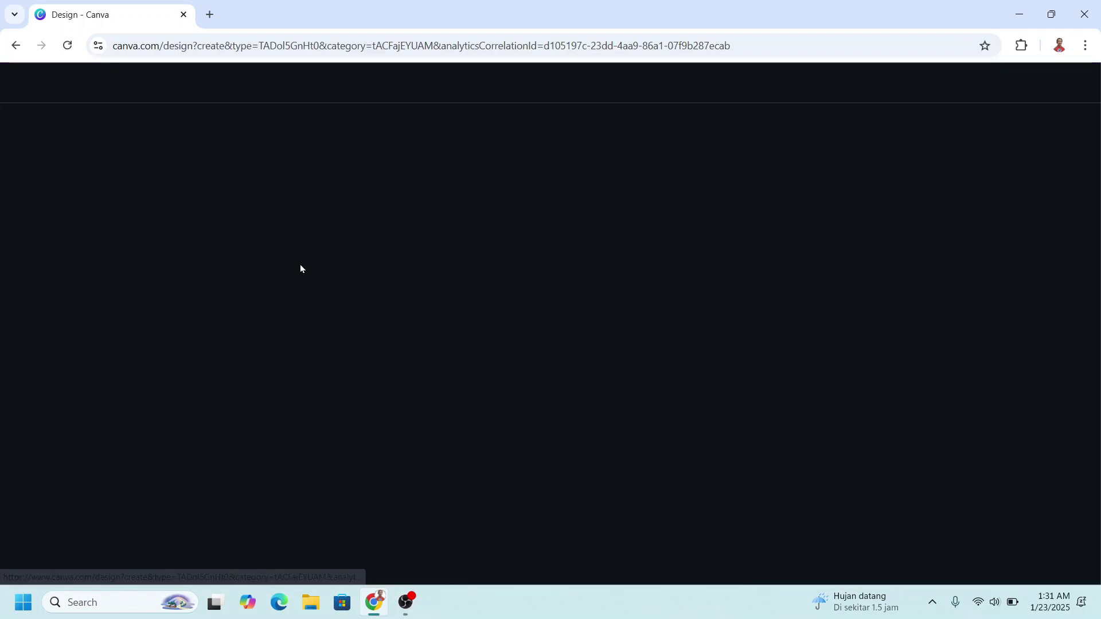
left_click(35, 188)
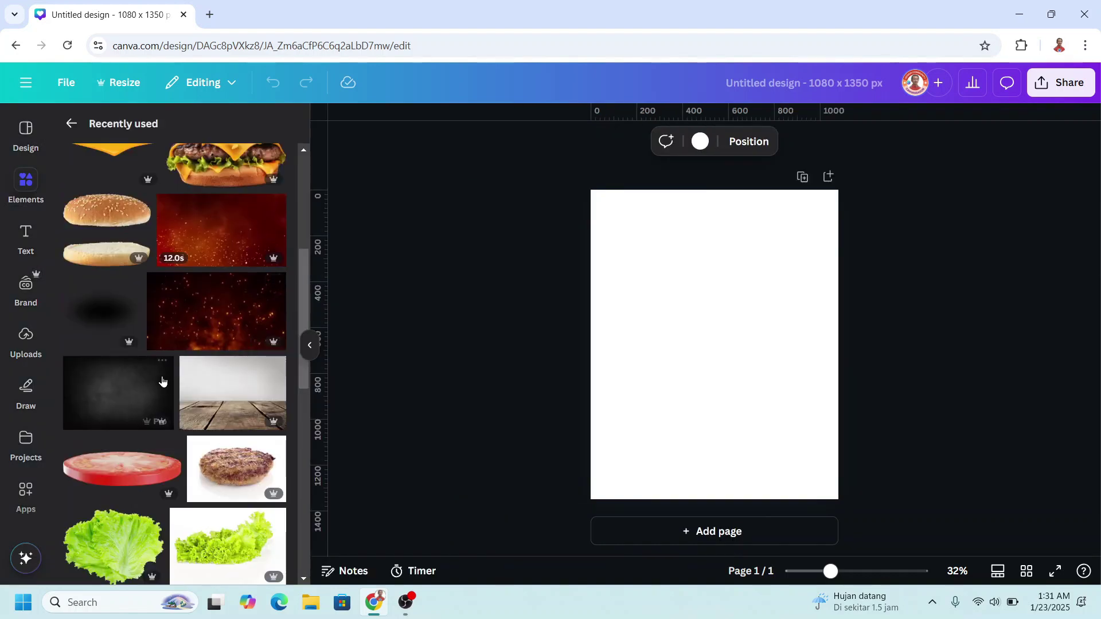
Add the Black Concrete Wall texture and set it as the page background
left_click(163, 369)
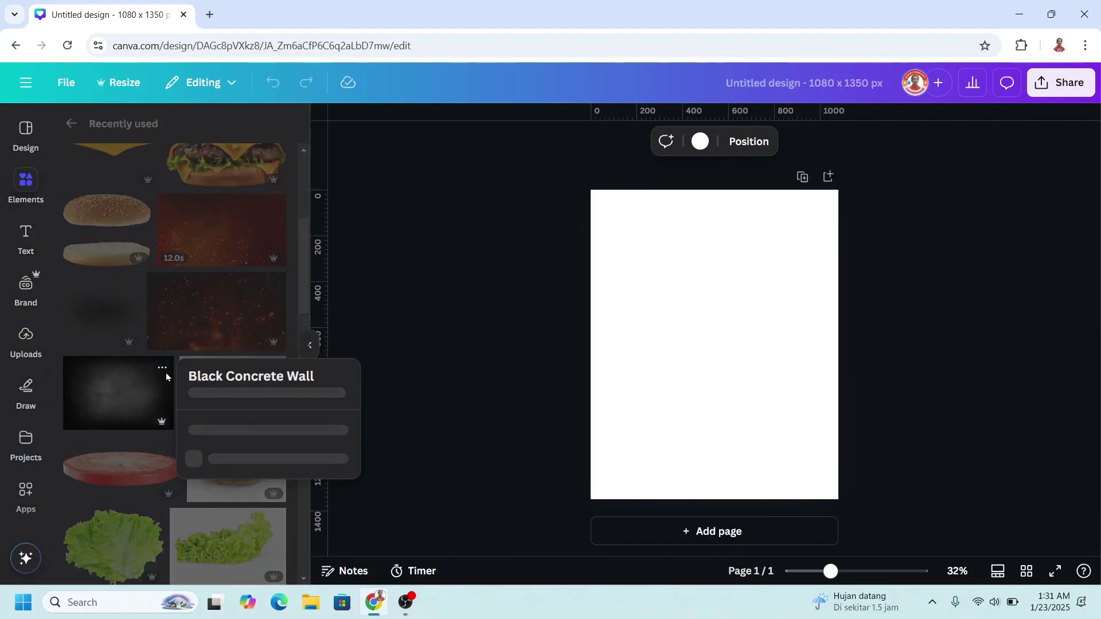
left_click(135, 389)
right_click(740, 341)
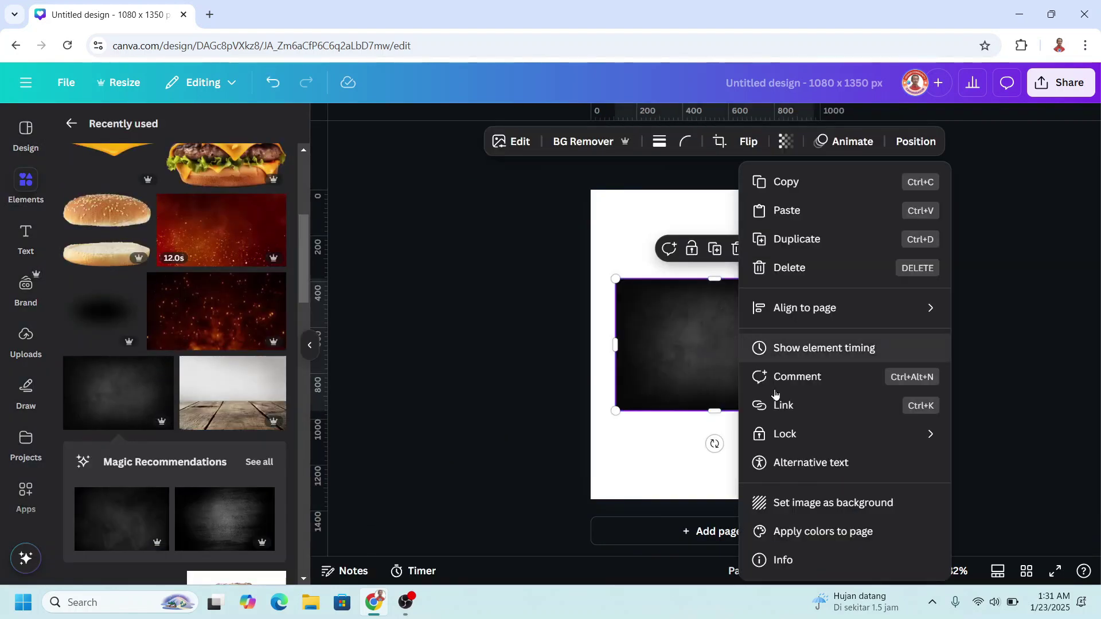
left_click(847, 508)
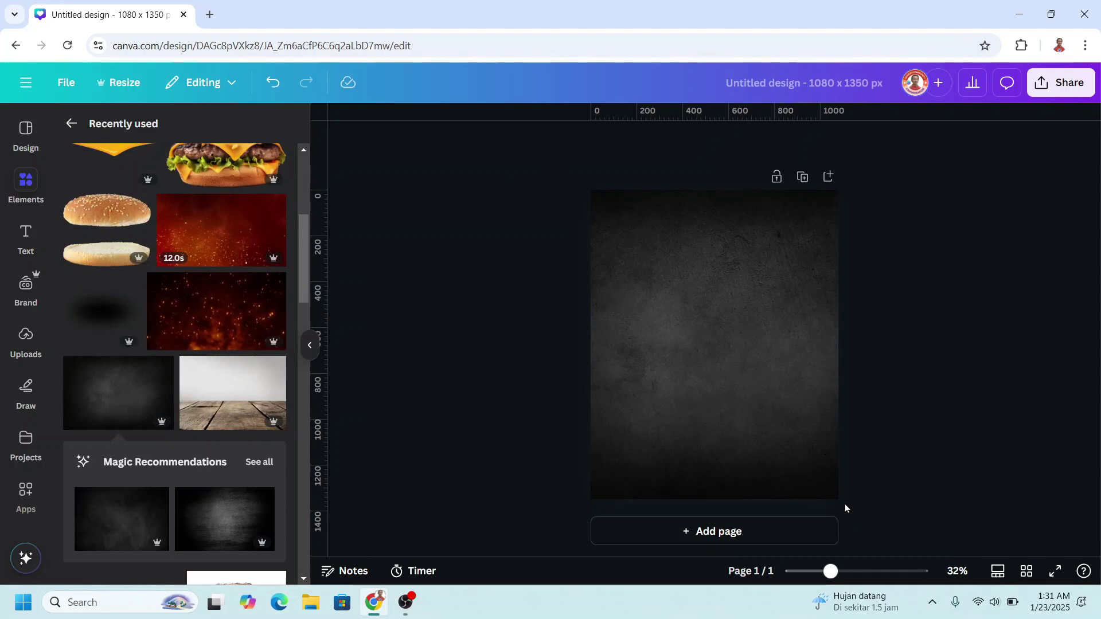
Add the pink table image, remove its backdrop, and enlarge it across the page bottom
scroll(232, 377, "up", 5)
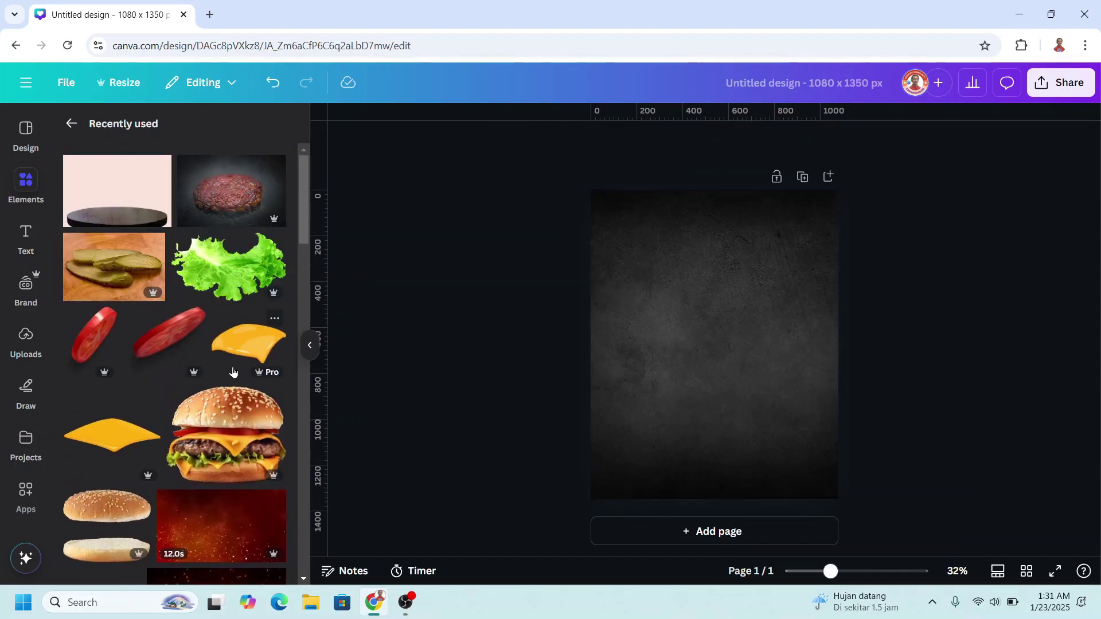
left_click(160, 166)
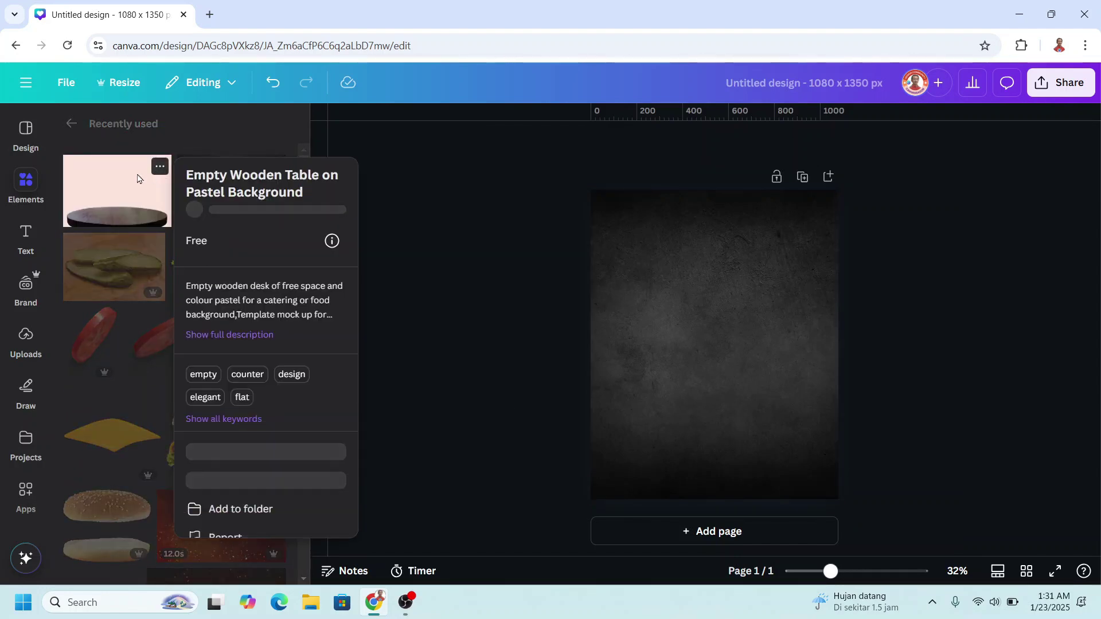
left_click(123, 195)
left_click(118, 202)
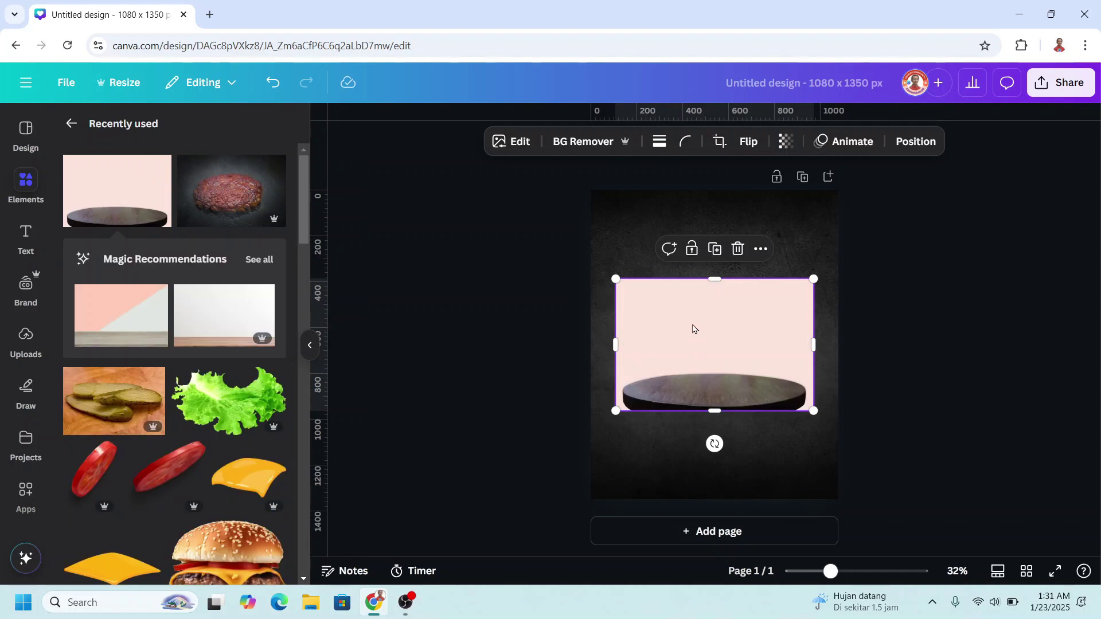
left_click(583, 142)
left_click_drag(761, 398, 725, 475)
left_click_drag(777, 386, 850, 364)
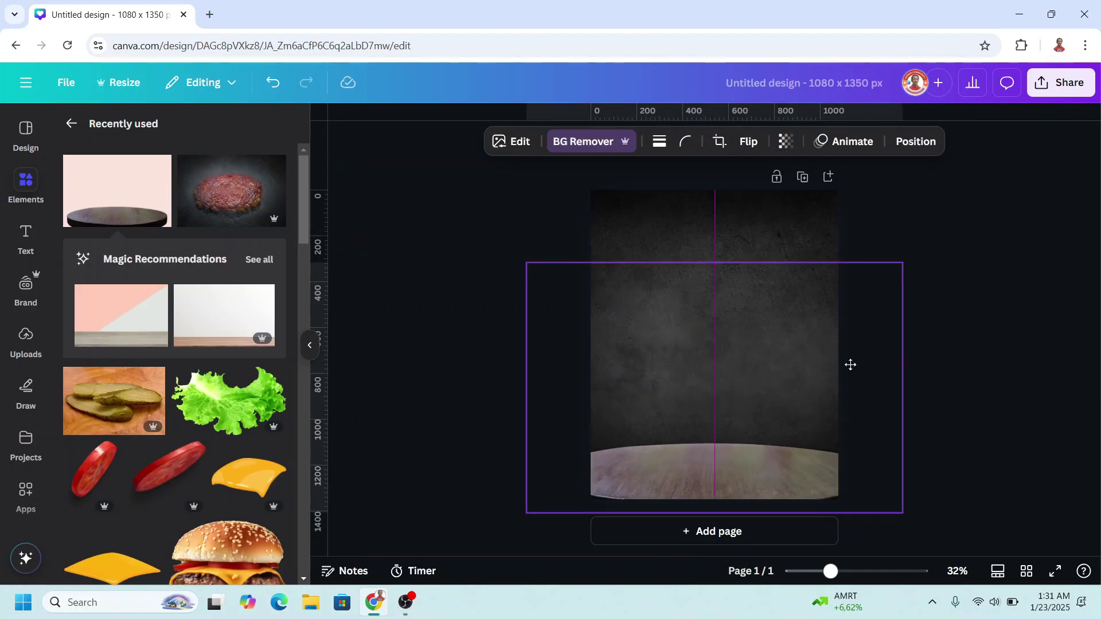
scroll(172, 321, "down", 2)
scroll(172, 321, "up", 2)
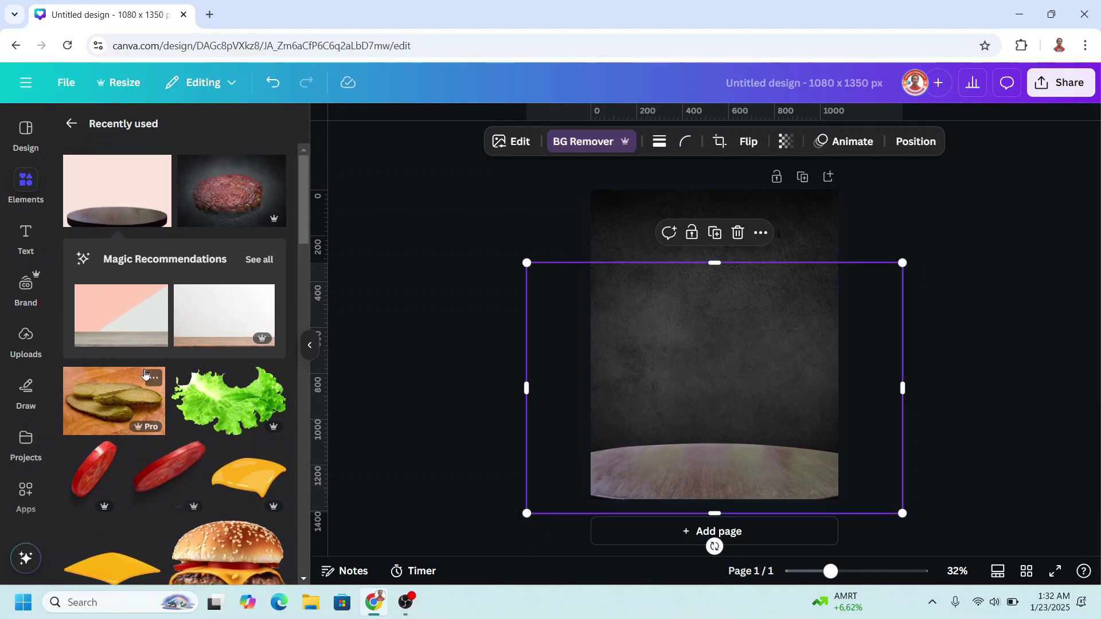
left_click(72, 123)
Add the blurred black shadow from the SHADOW results and fit it onto the table's front edge
left_click(242, 192)
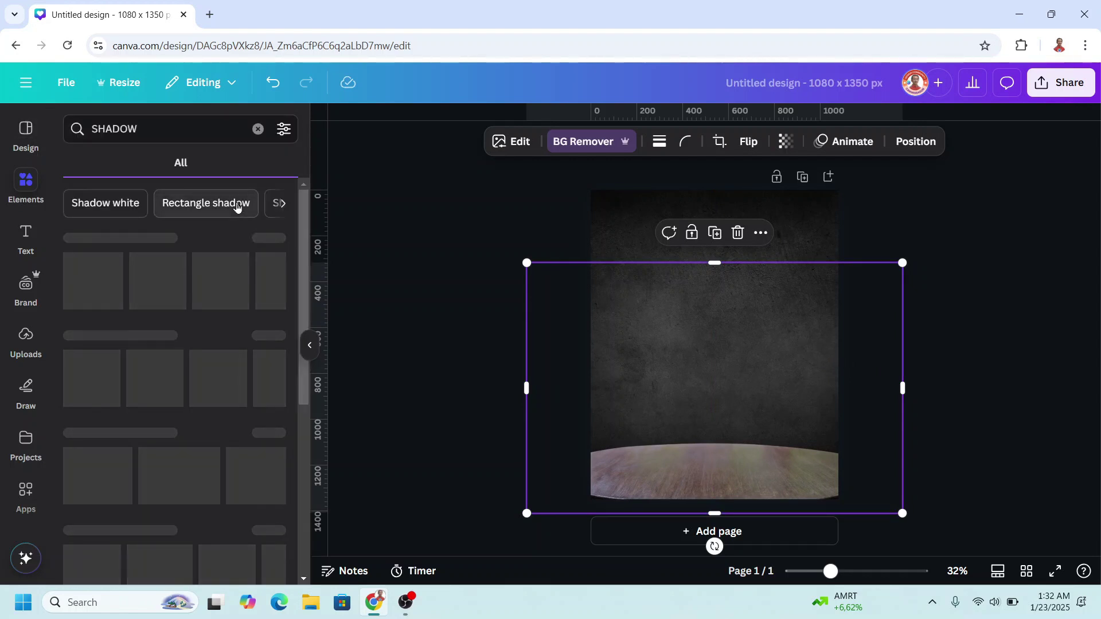
left_click(218, 281)
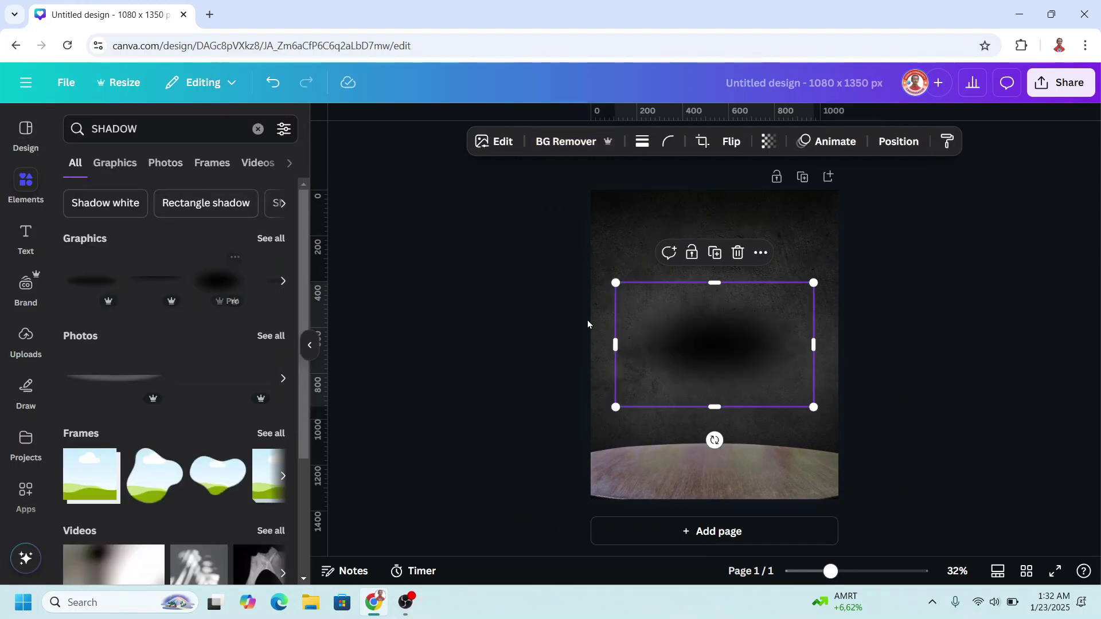
left_click_drag(713, 373, 711, 454)
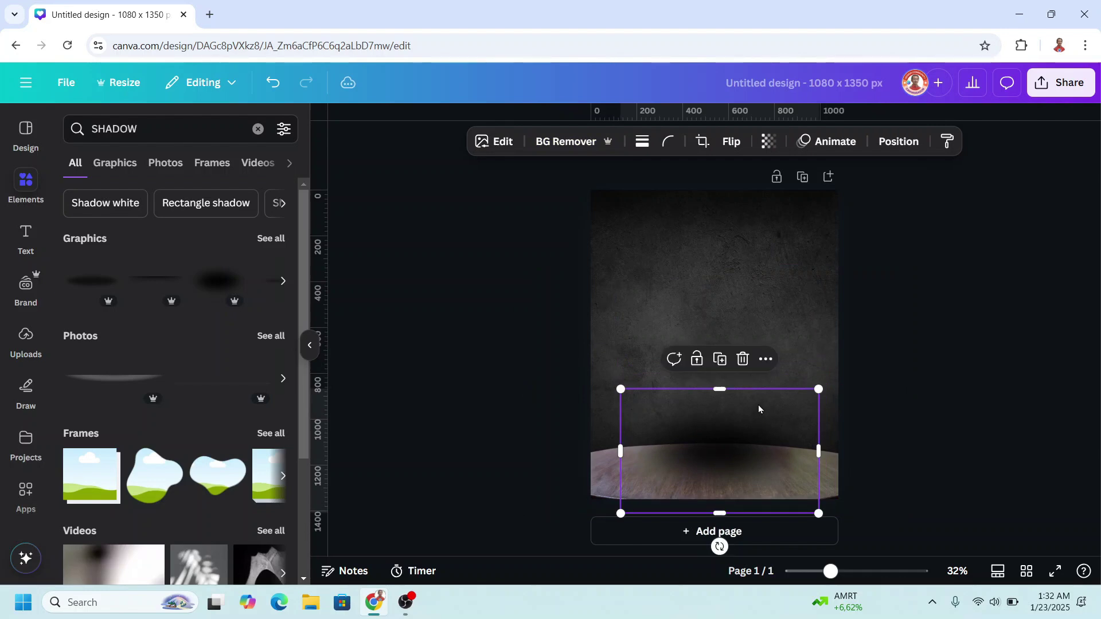
left_click_drag(815, 390, 800, 407)
left_click(269, 238)
scroll(138, 385, "down", 5)
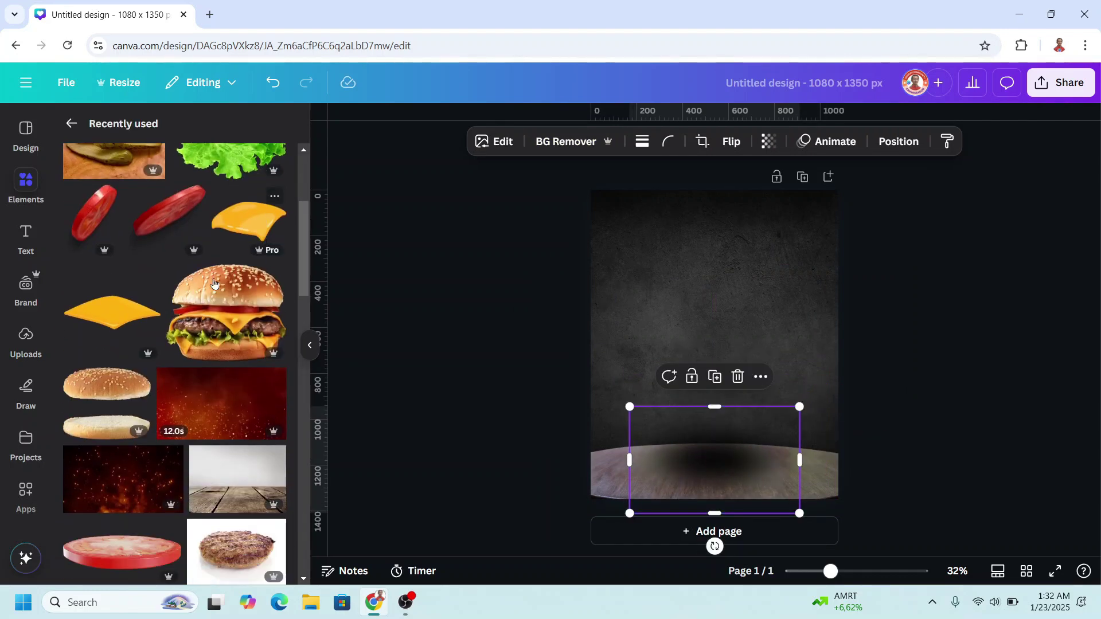
Add the sesame bun image, set brightness -42 and contrast 46, and scale it onto the table
left_click(139, 381)
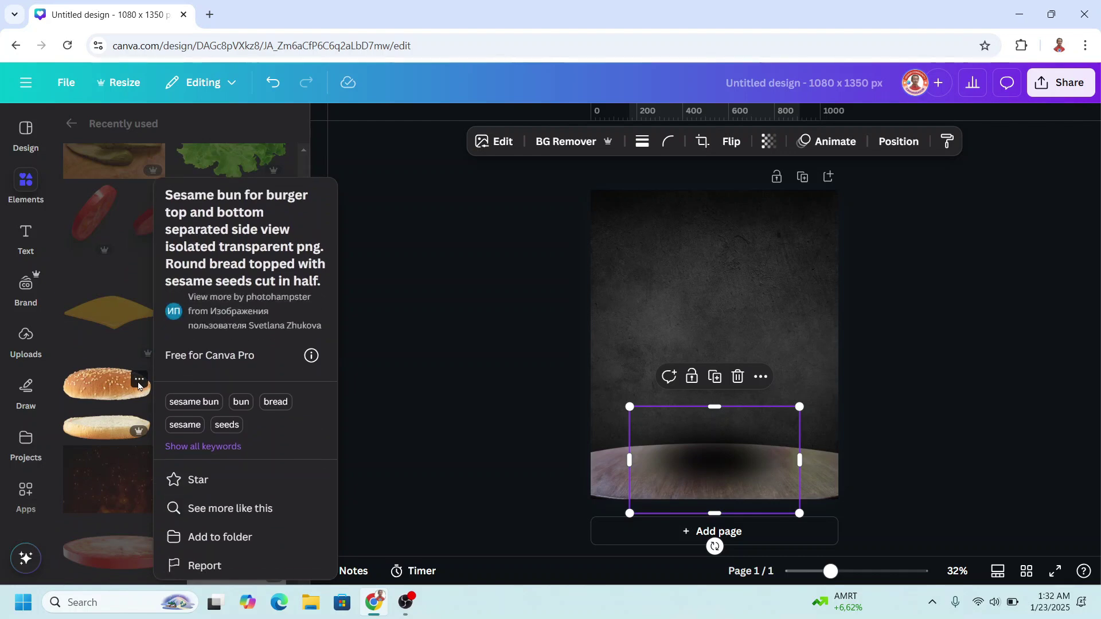
left_click(101, 405)
left_click(101, 405)
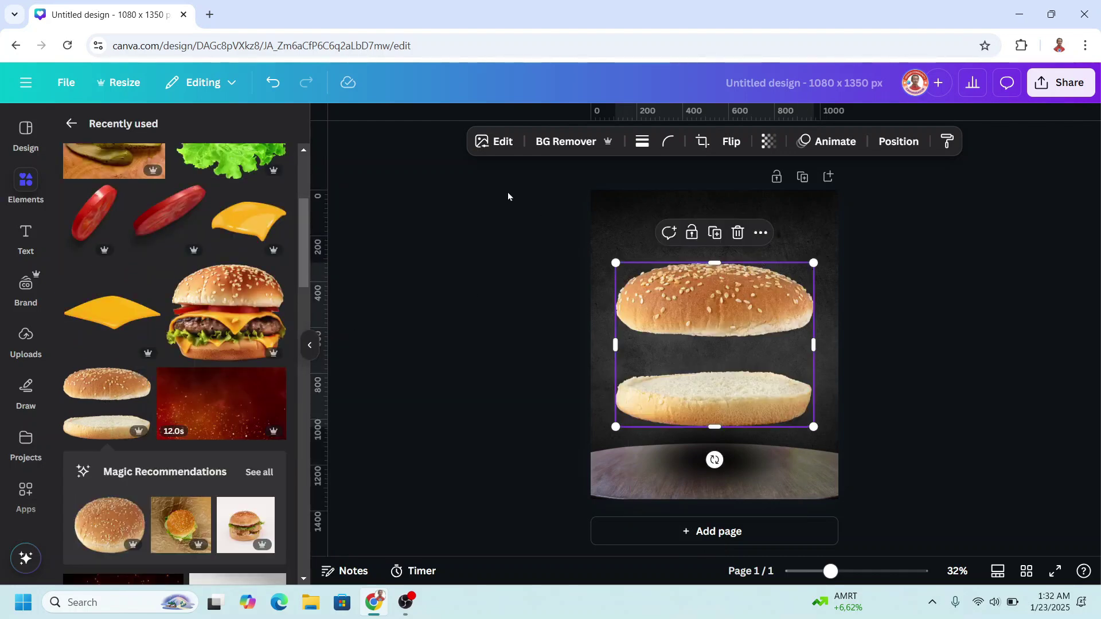
left_click(469, 137)
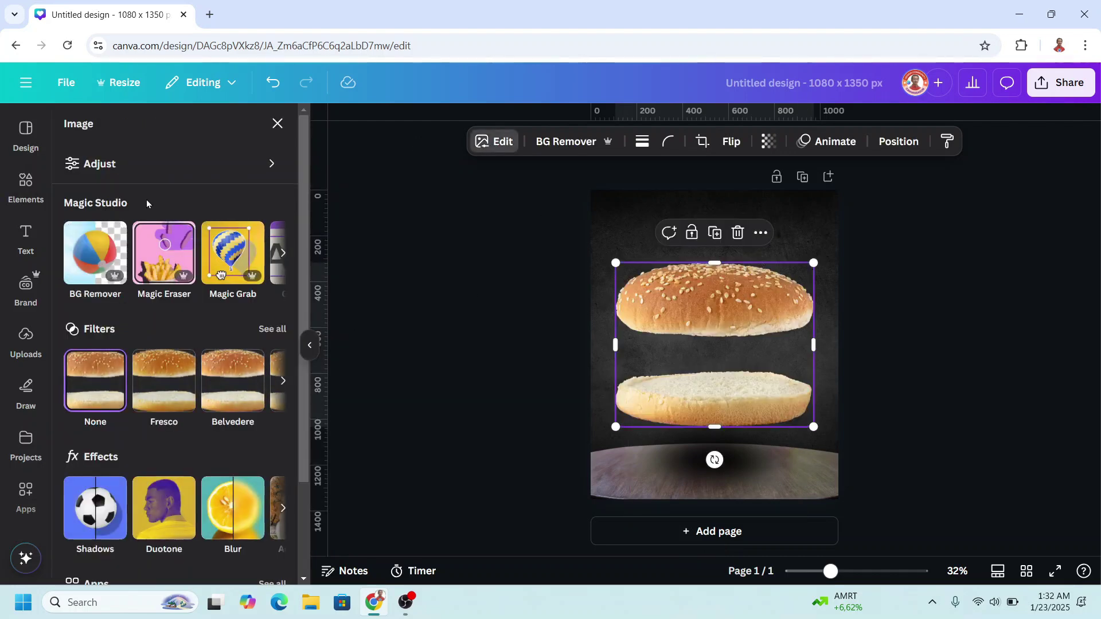
left_click(138, 170)
left_click_drag(155, 457, 115, 459)
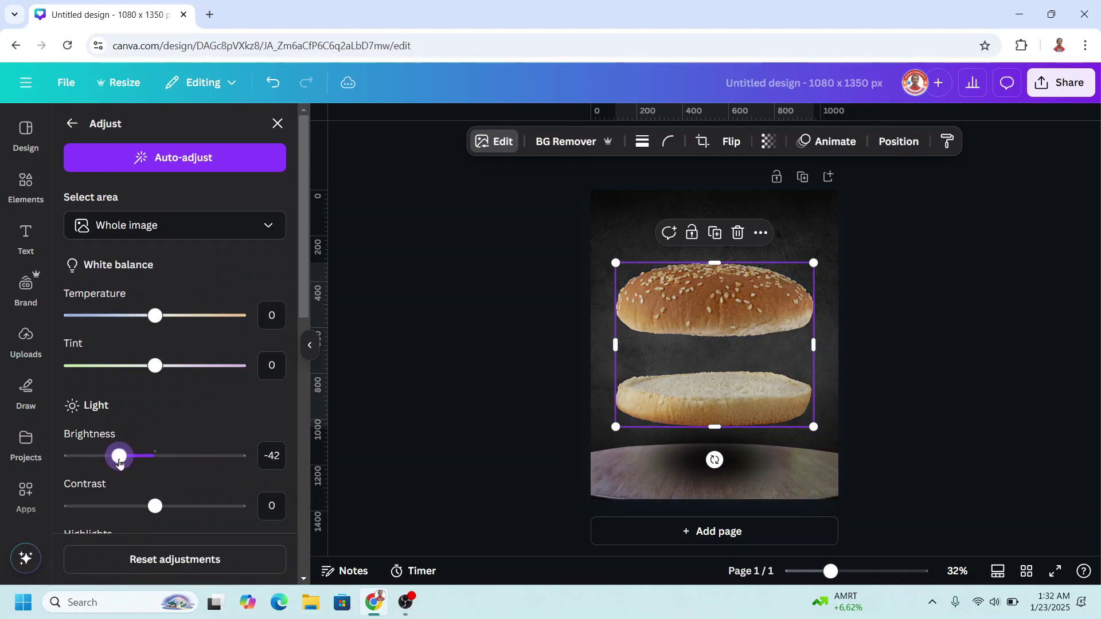
left_click_drag(157, 512, 195, 512)
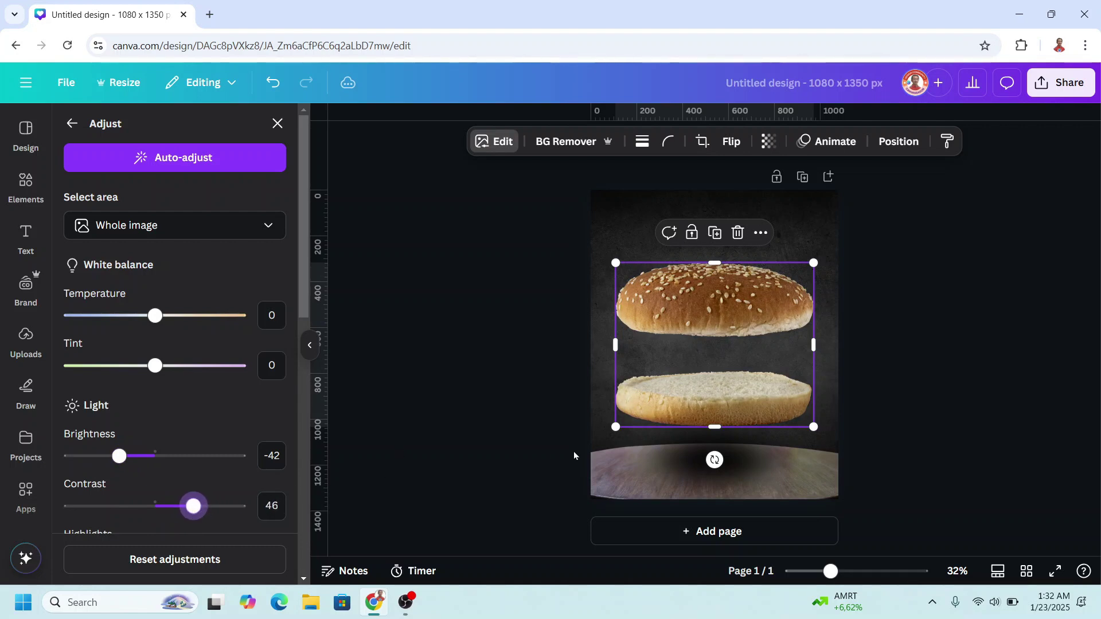
left_click_drag(815, 265, 748, 398)
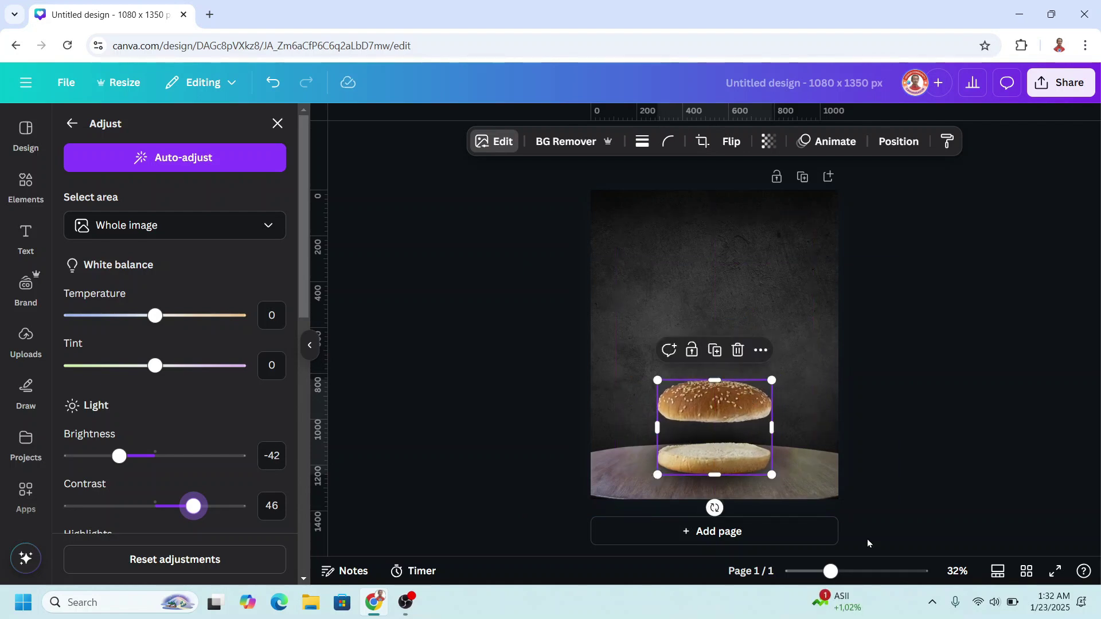
Duplicate the bun, crop the copy to the top half and the original to the bottom half, then raise the top bun
left_click(842, 572)
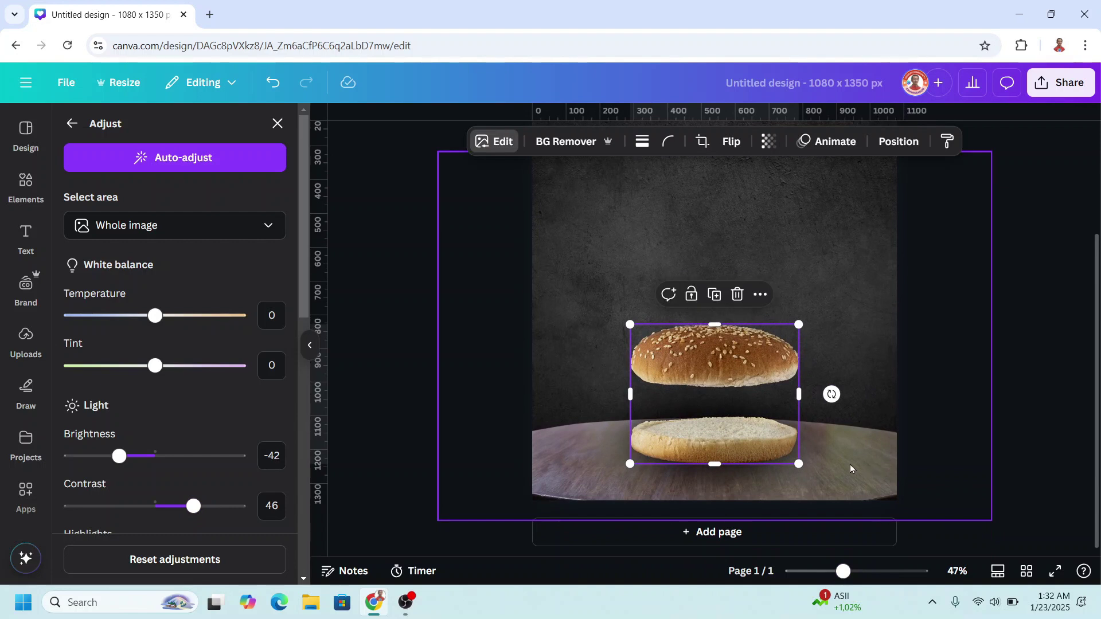
left_click(714, 296)
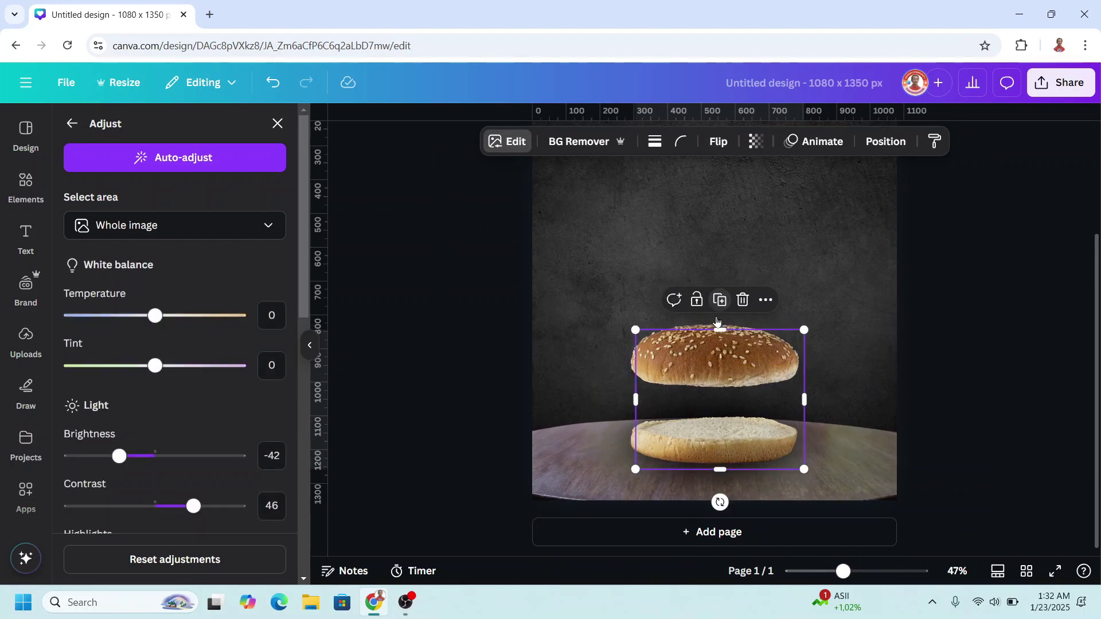
left_click_drag(727, 462, 725, 400)
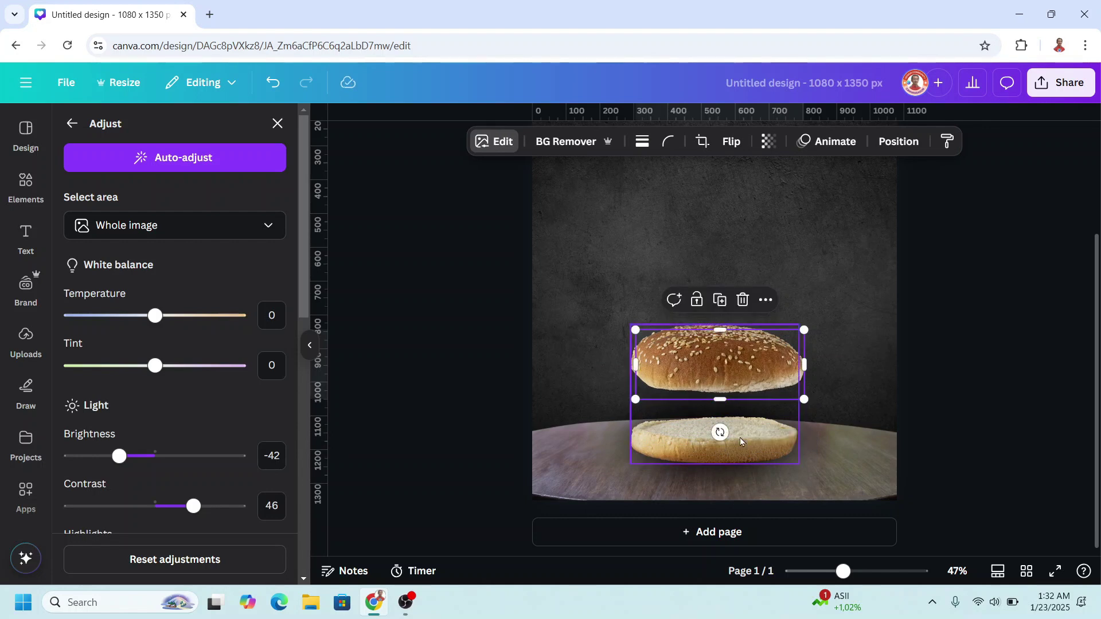
left_click(741, 446)
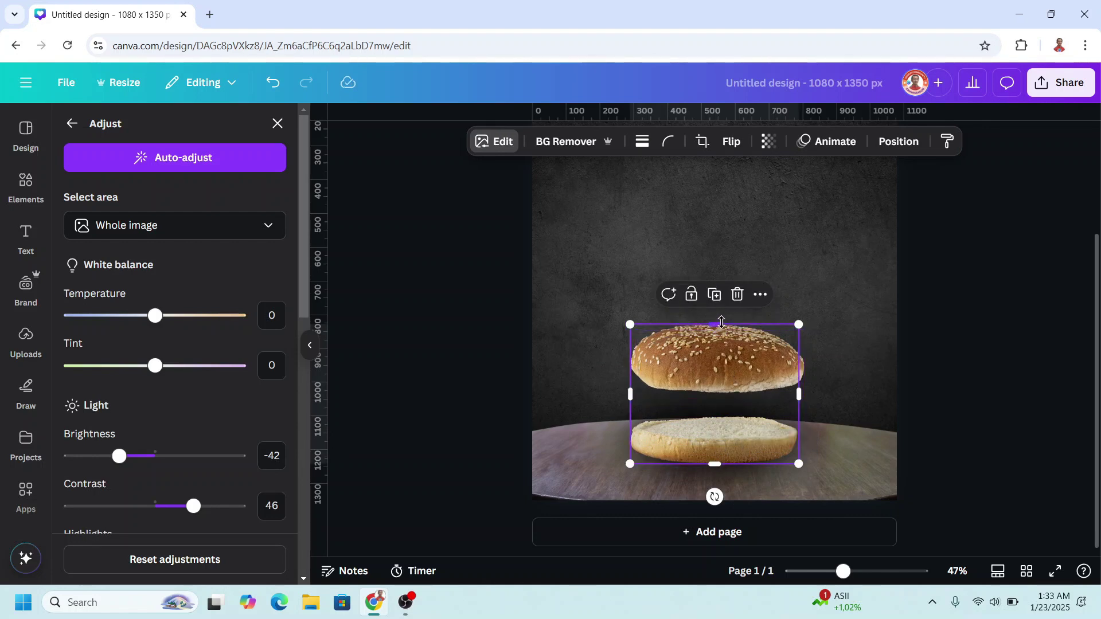
left_click_drag(722, 323, 735, 406)
left_click(773, 358)
left_click_drag(773, 358, 773, 210)
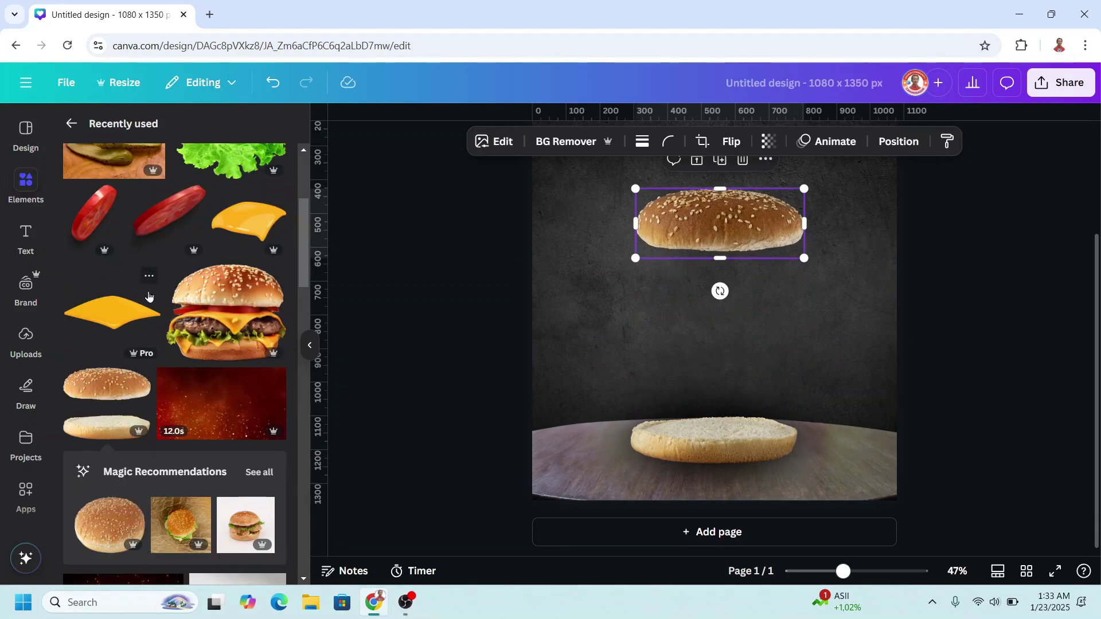
left_click(147, 283)
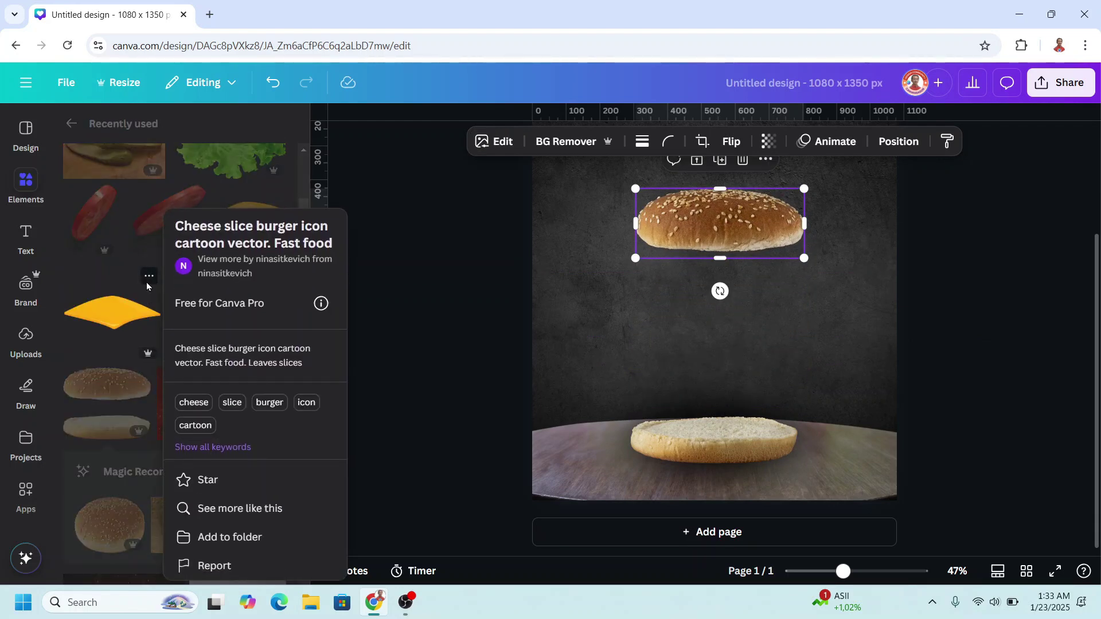
Add the yellow cheese slice and place it on the bottom bun
left_click(120, 317)
left_click(120, 317)
left_click_drag(749, 348, 799, 395)
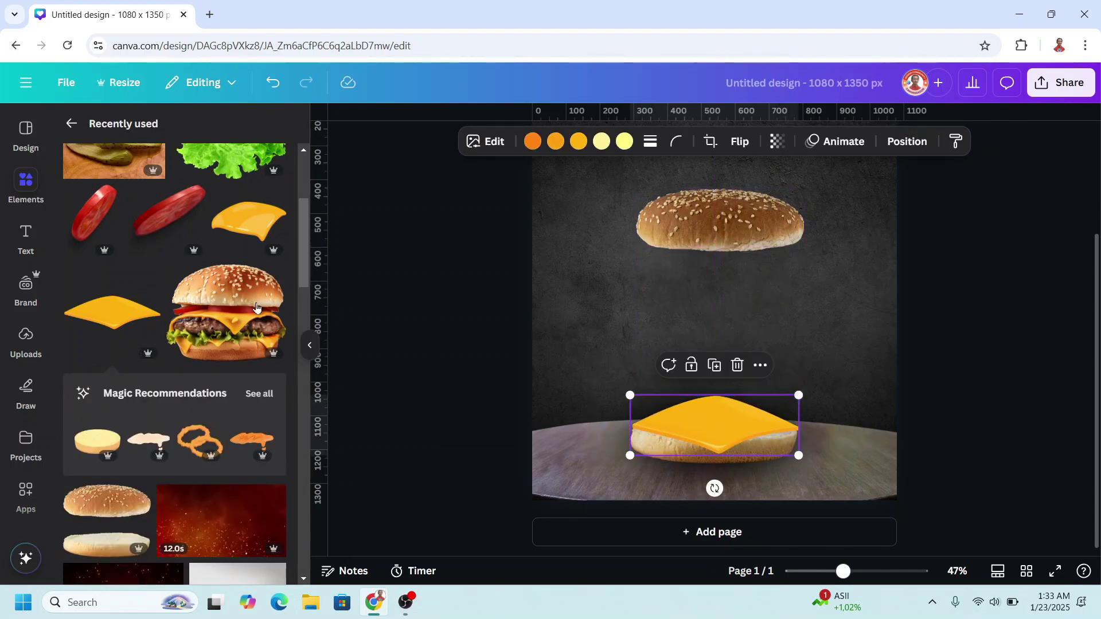
Add the Fresh Lettuce Leaf, resize it and set it on top of the cheese
scroll(239, 305, "up", 1)
left_click(277, 197)
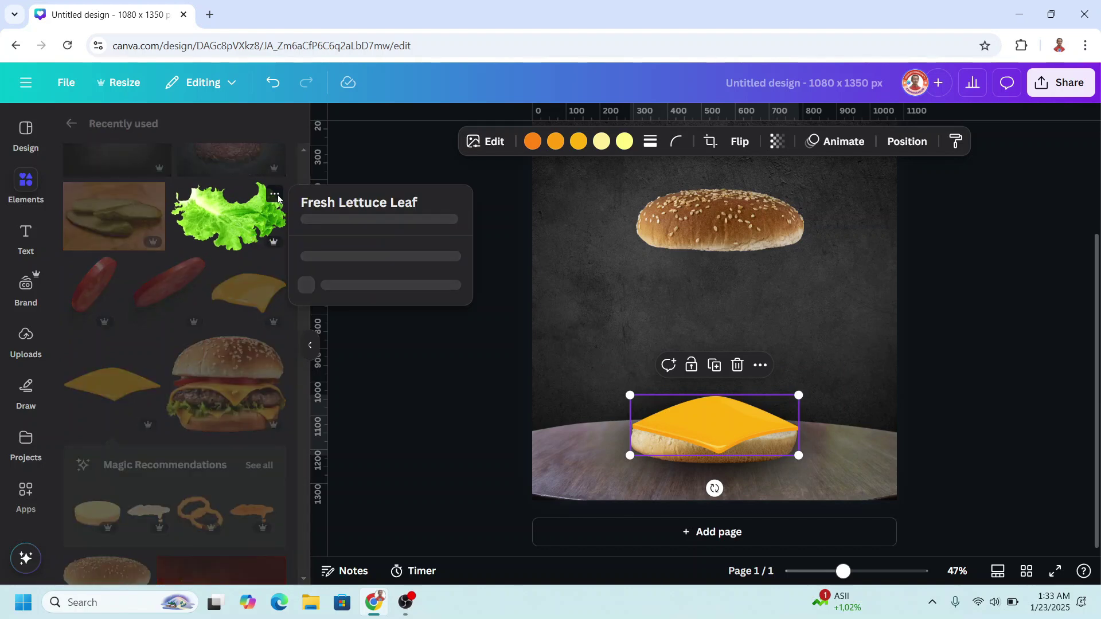
left_click(230, 226)
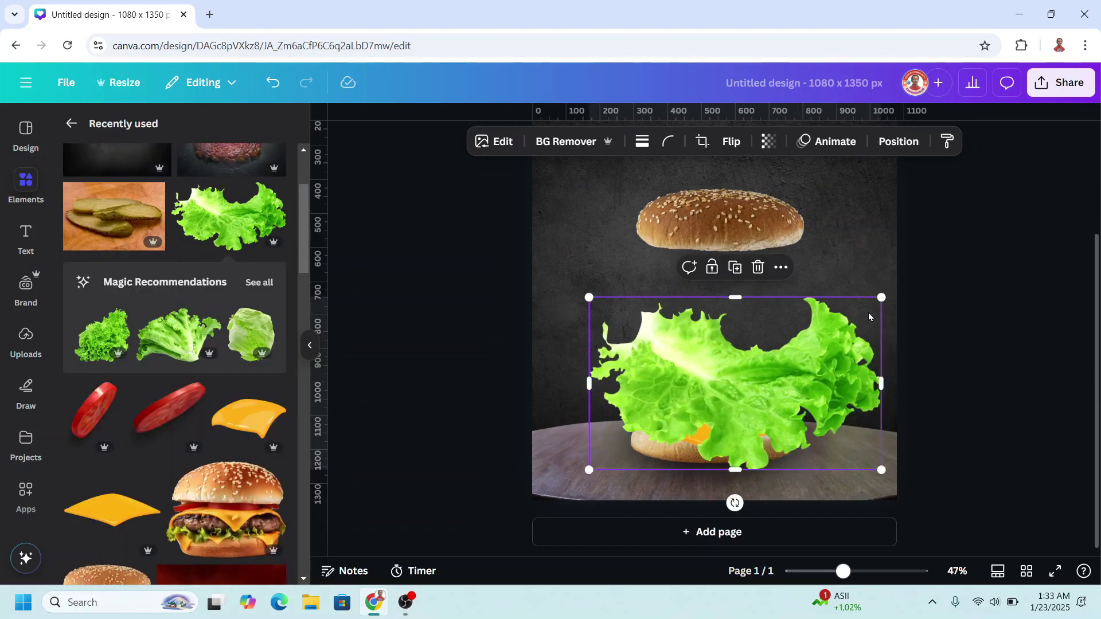
left_click_drag(882, 296, 745, 381)
left_click_drag(706, 425, 745, 414)
scroll(235, 417, "up", 3)
left_click(275, 260)
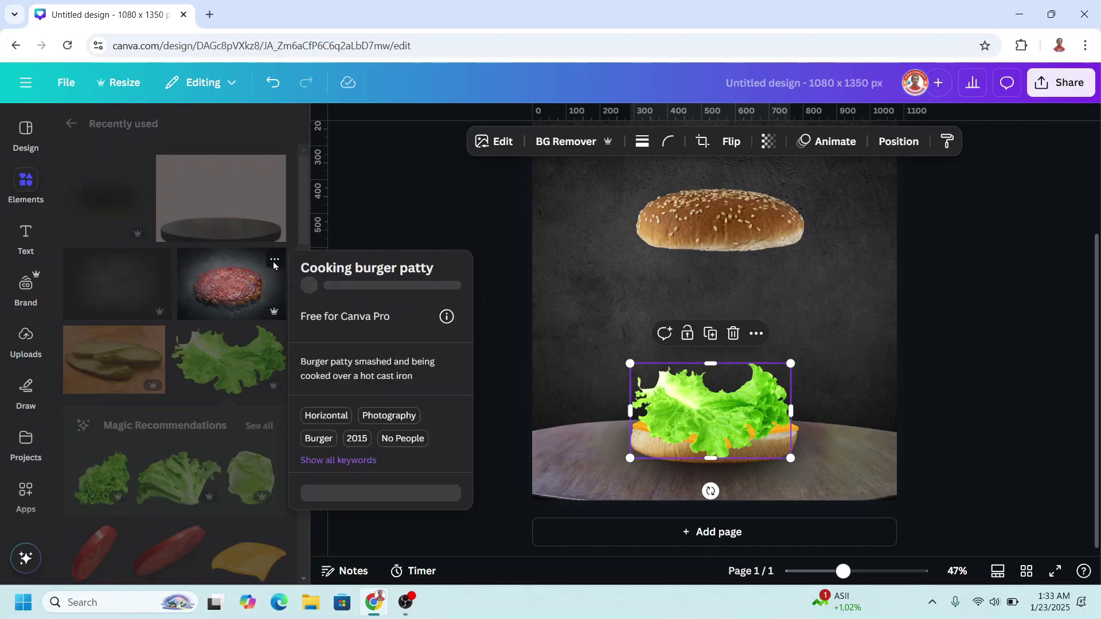
Add the burger patty with its background removed, shrink it onto the bottom bun and tilt it about 4°
left_click(238, 280)
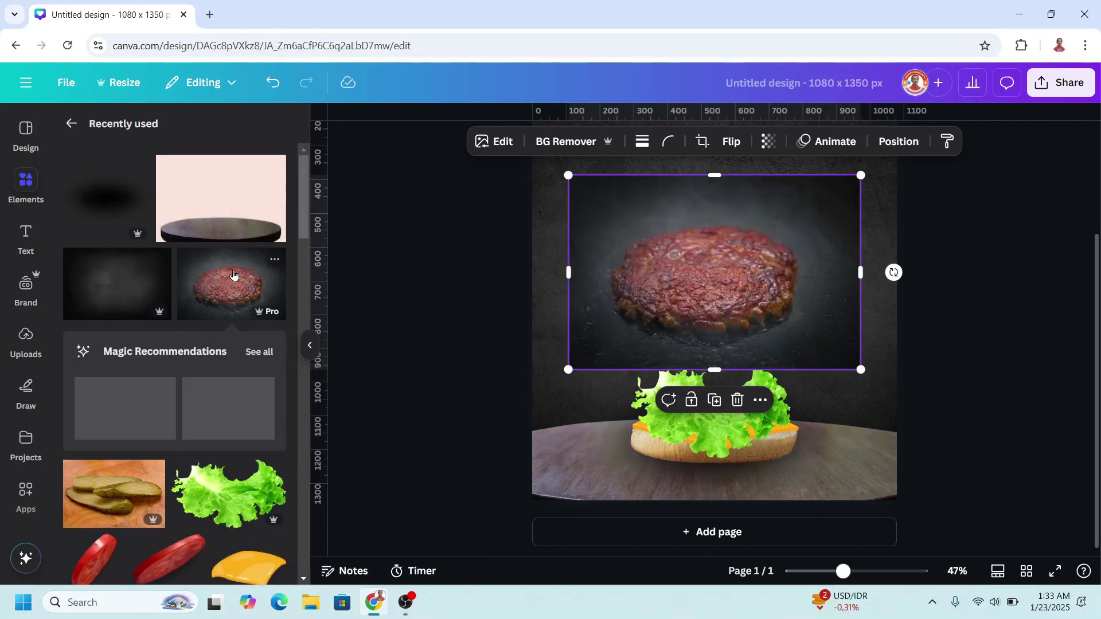
left_click(565, 142)
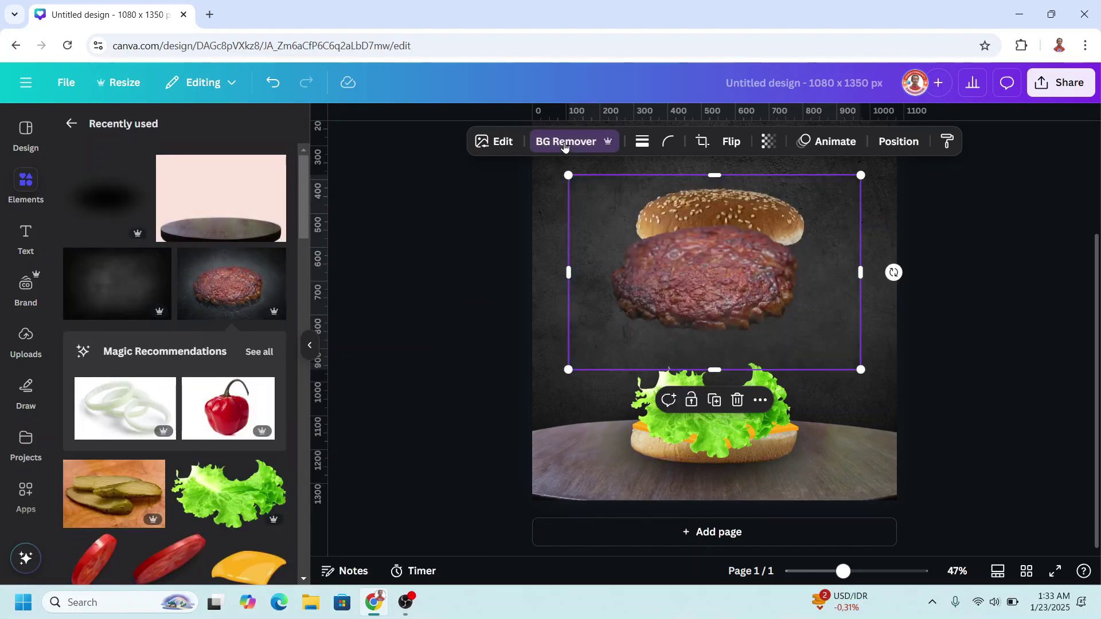
left_click_drag(742, 330, 754, 437)
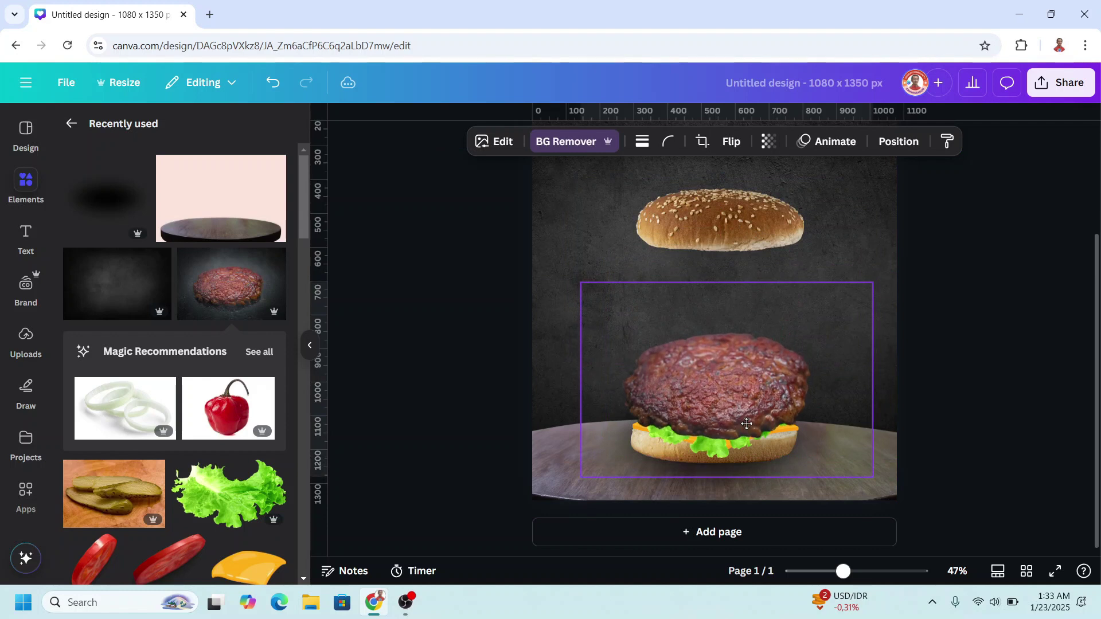
left_click_drag(872, 284, 833, 310)
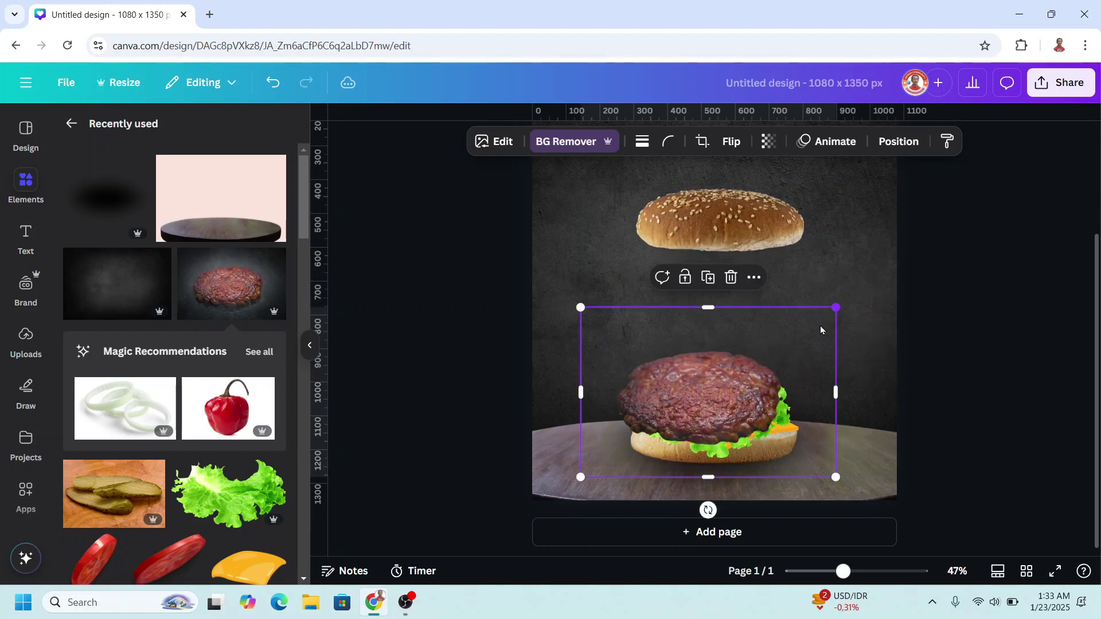
left_click_drag(738, 400, 755, 397)
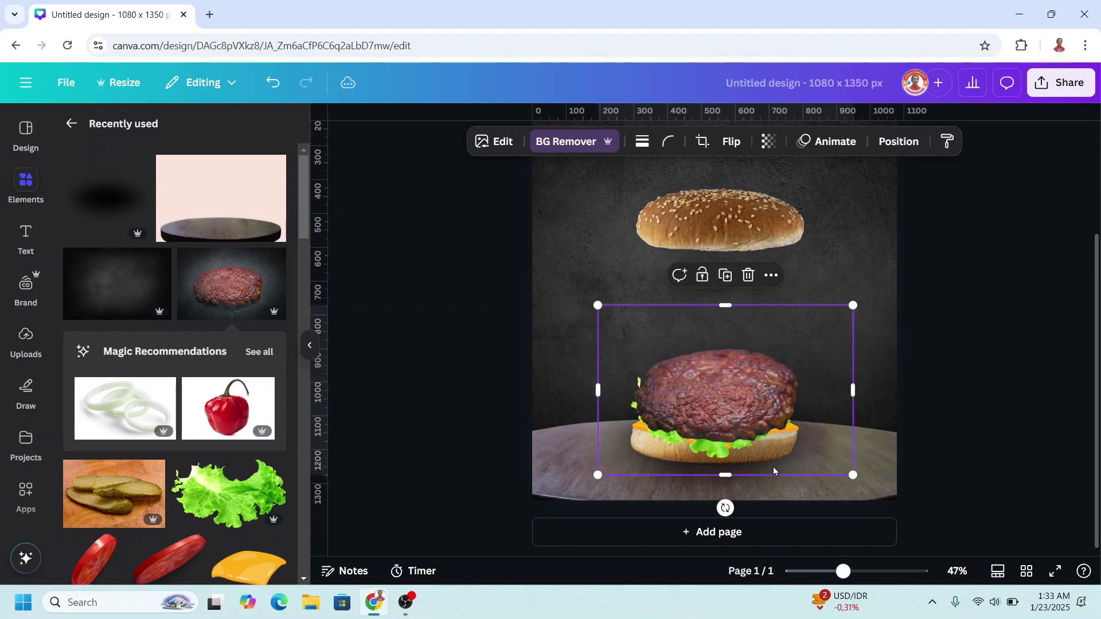
left_click_drag(729, 505, 722, 503)
scroll(172, 373, "down", 3)
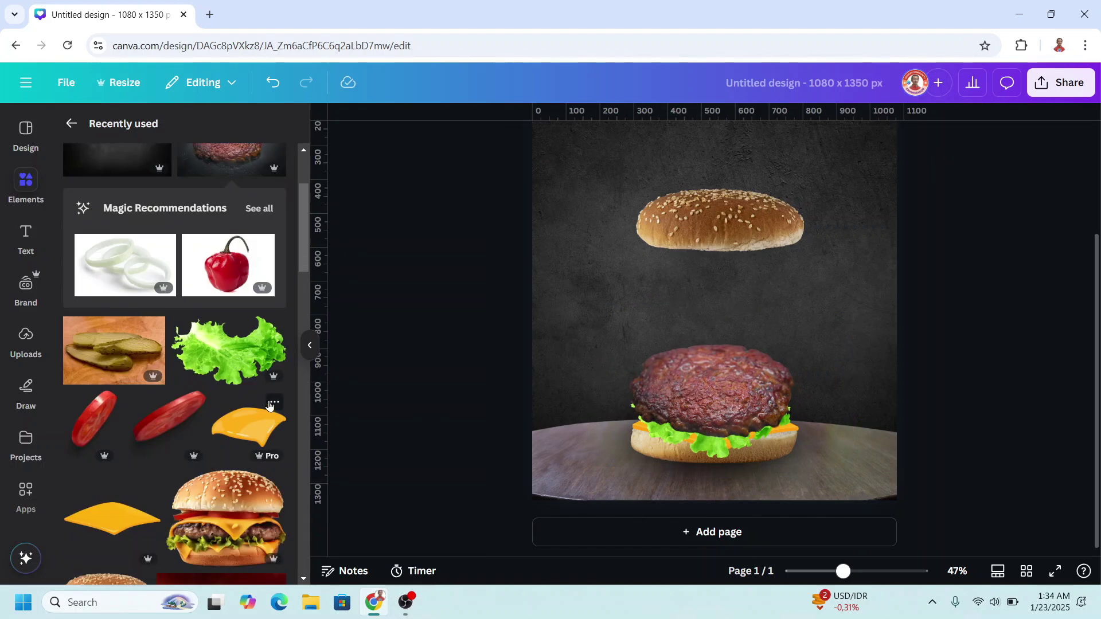
left_click(274, 403)
Add a cheese slice, shrink it over the patty and tilt it slightly
left_click(262, 425)
left_click(262, 425)
left_click_drag(715, 269, 735, 363)
left_click_drag(885, 289, 795, 359)
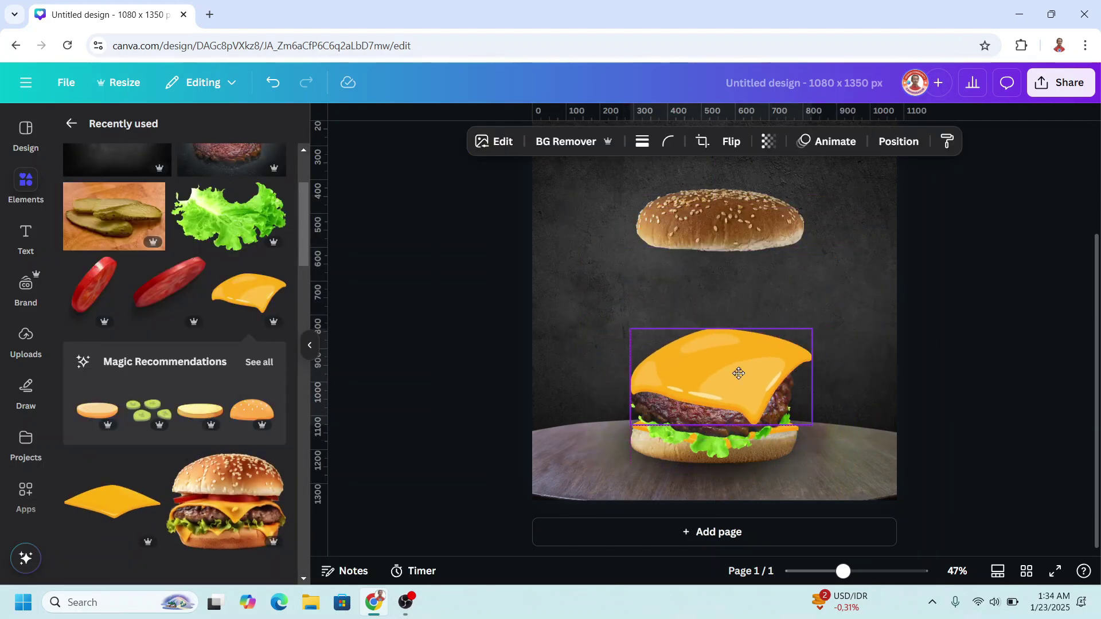
left_click_drag(720, 457, 705, 457)
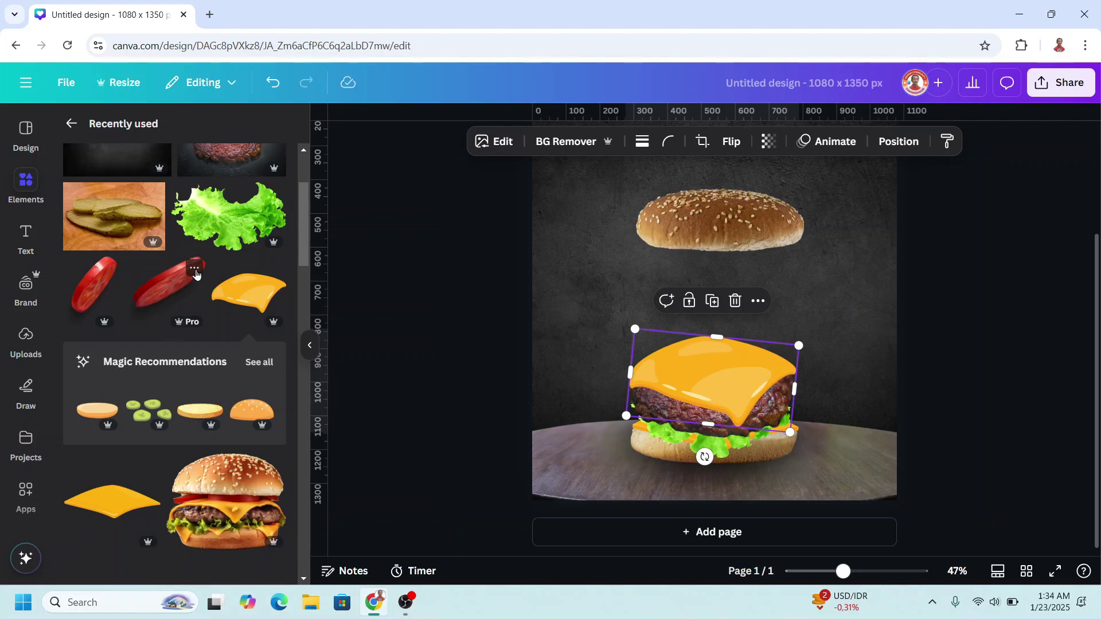
Add a background-free tomato slice, rotate it to -144° and shrink it over the burger
left_click(195, 271)
left_click(164, 289)
left_click(201, 293)
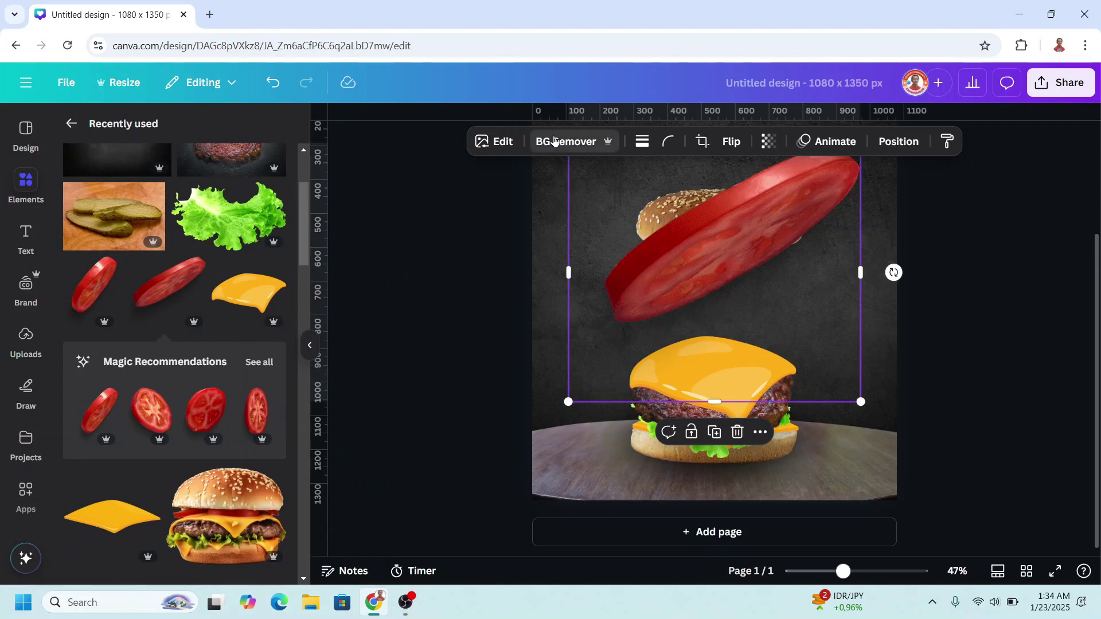
left_click(554, 140)
left_click_drag(794, 295, 803, 407)
left_click_drag(735, 534, 768, 316)
left_click_drag(928, 348, 676, 378)
Place and duplicate the tomato slice on the cheese, add the pickles, and lower the top bun onto them
left_click_drag(625, 407, 812, 356)
left_click(691, 266)
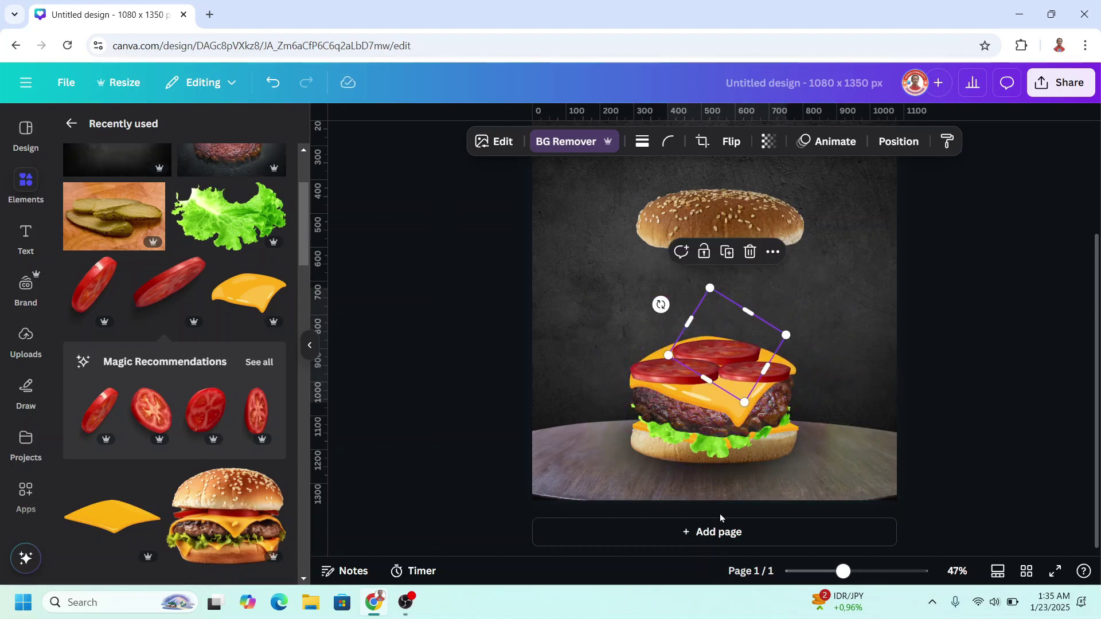
left_click(153, 194)
left_click(131, 225)
left_click_drag(826, 290, 744, 351)
left_click_drag(760, 208, 758, 325)
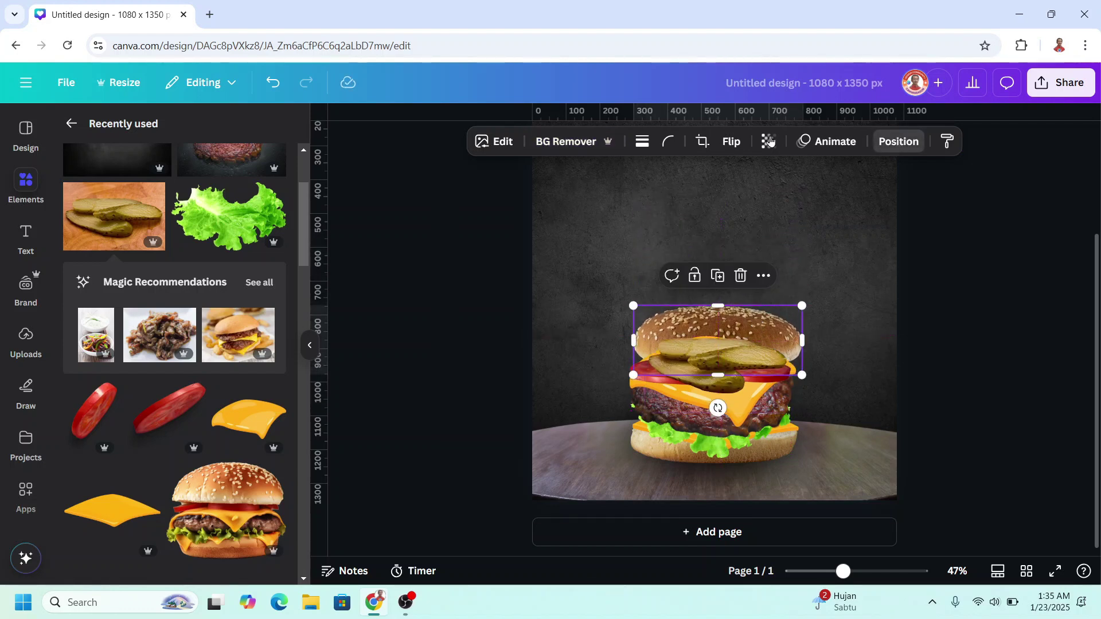
Move the top bun to the top of the Layers list so it covers the pickles
left_click(899, 142)
left_click(240, 158)
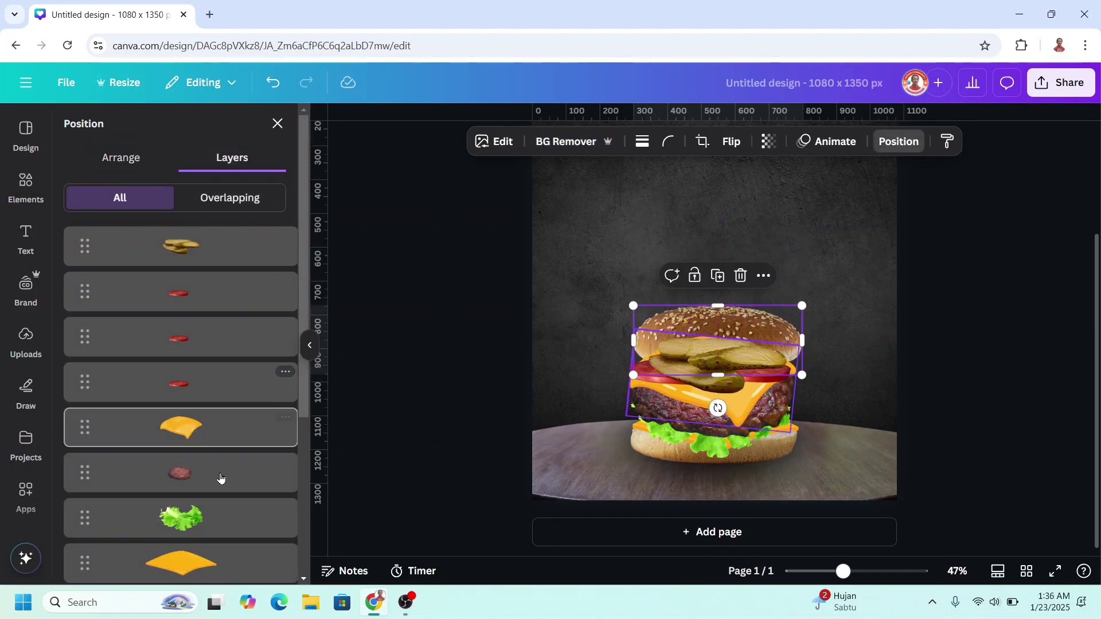
scroll(256, 417, "down", 4)
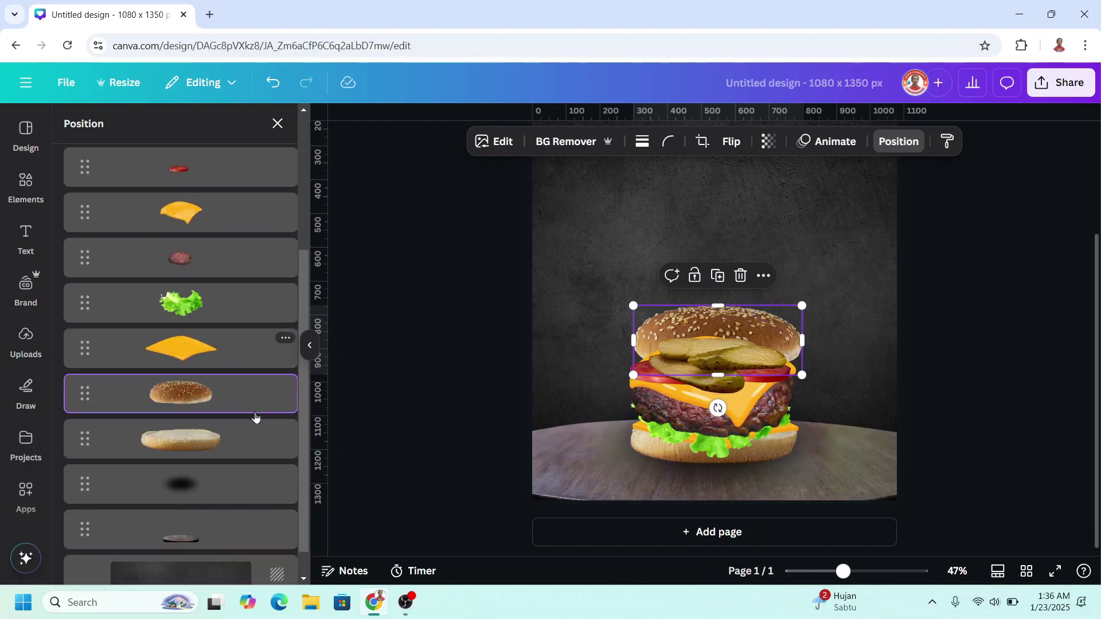
left_click_drag(213, 397, 229, 237)
left_click(814, 482)
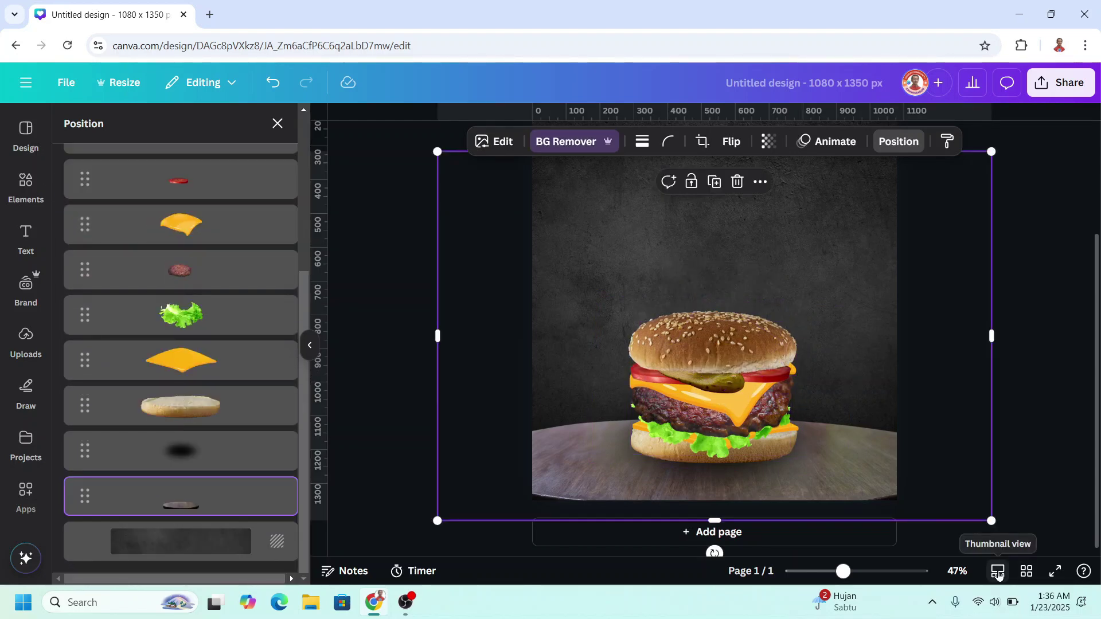
left_click(999, 572)
Duplicate the first burger page three times, giving four identical pages
left_click(690, 511)
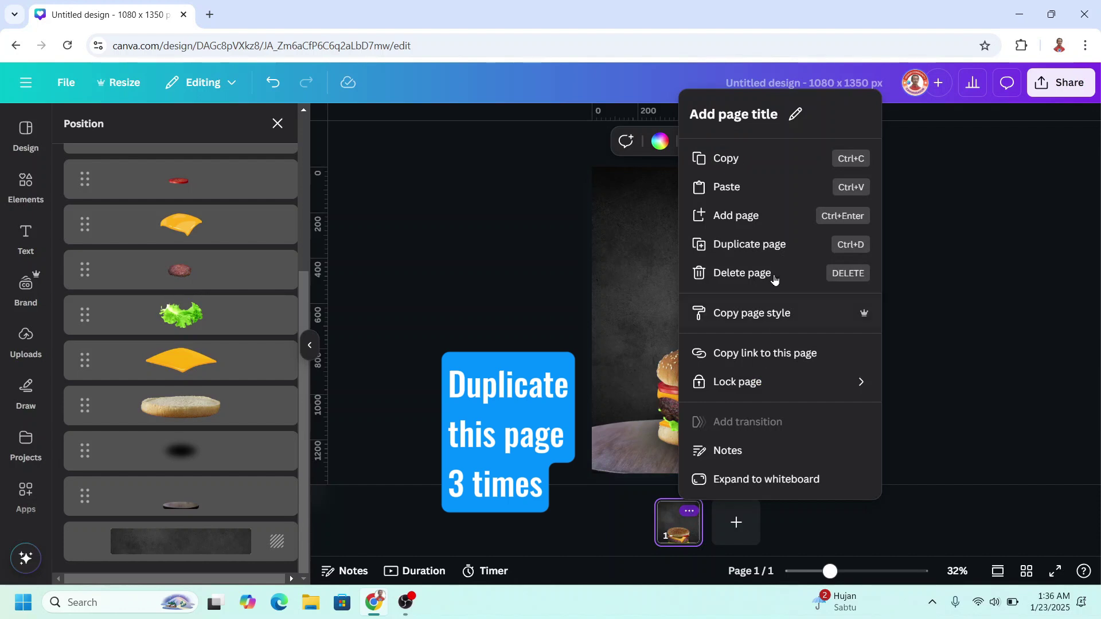
left_click(764, 252)
key("ctrl+d")
key("ctrl+d")
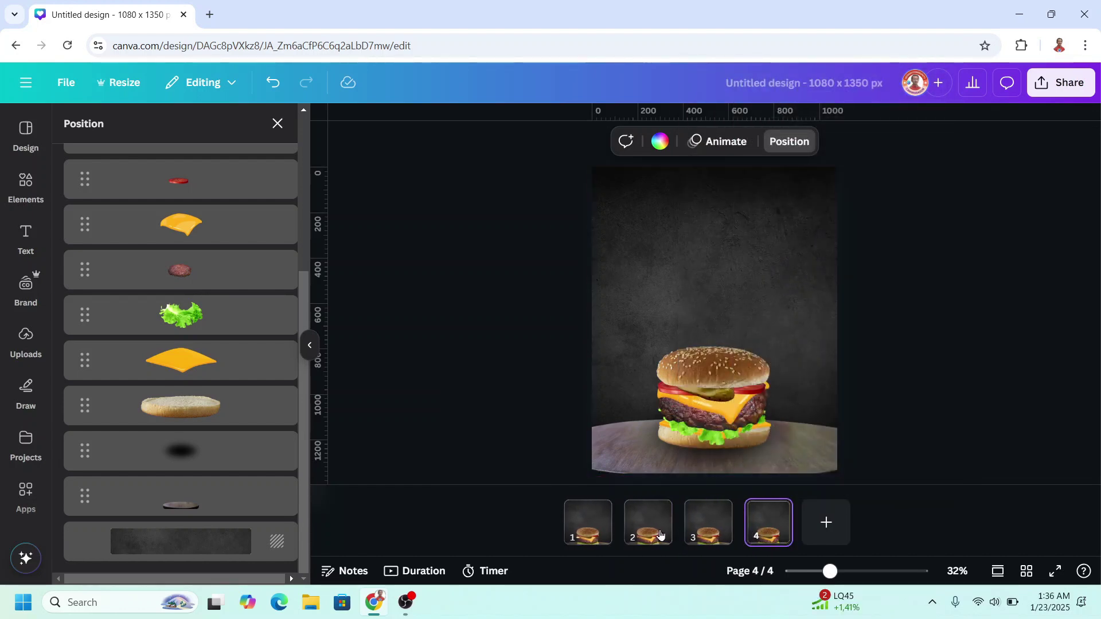
left_click(661, 532)
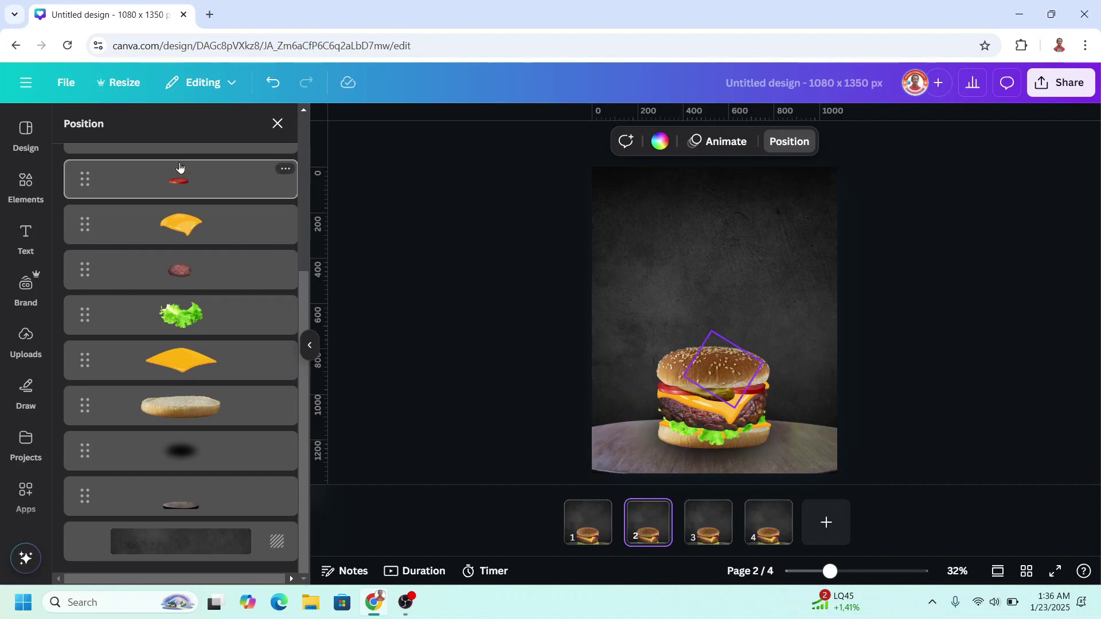
On page 2, select all burger layers and nudge the whole burger slightly up
left_click(212, 369)
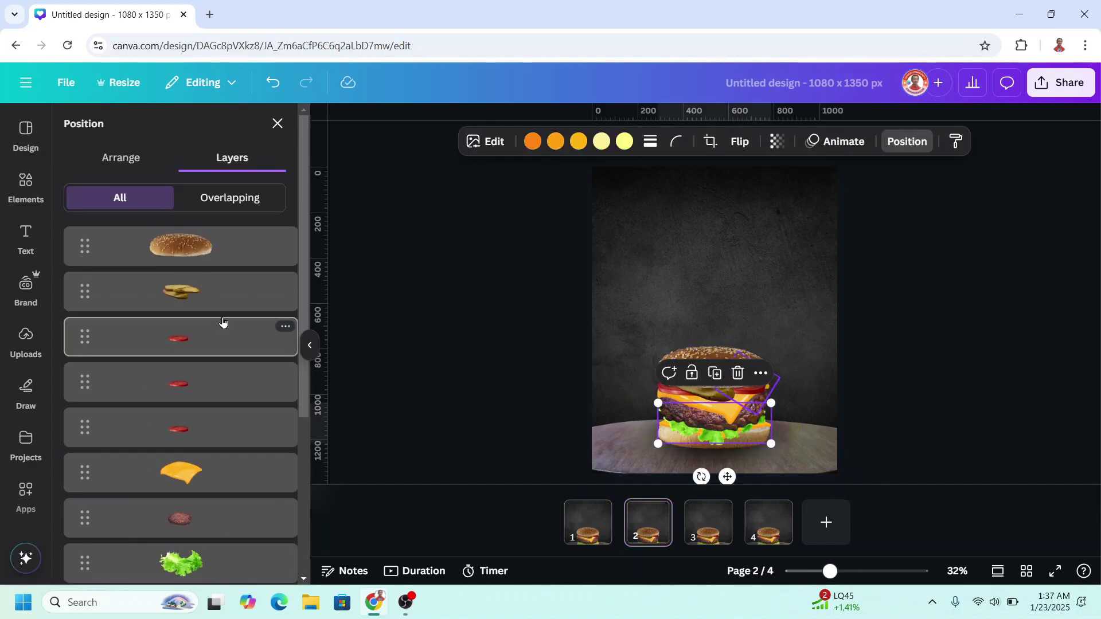
left_click(210, 248, "shift")
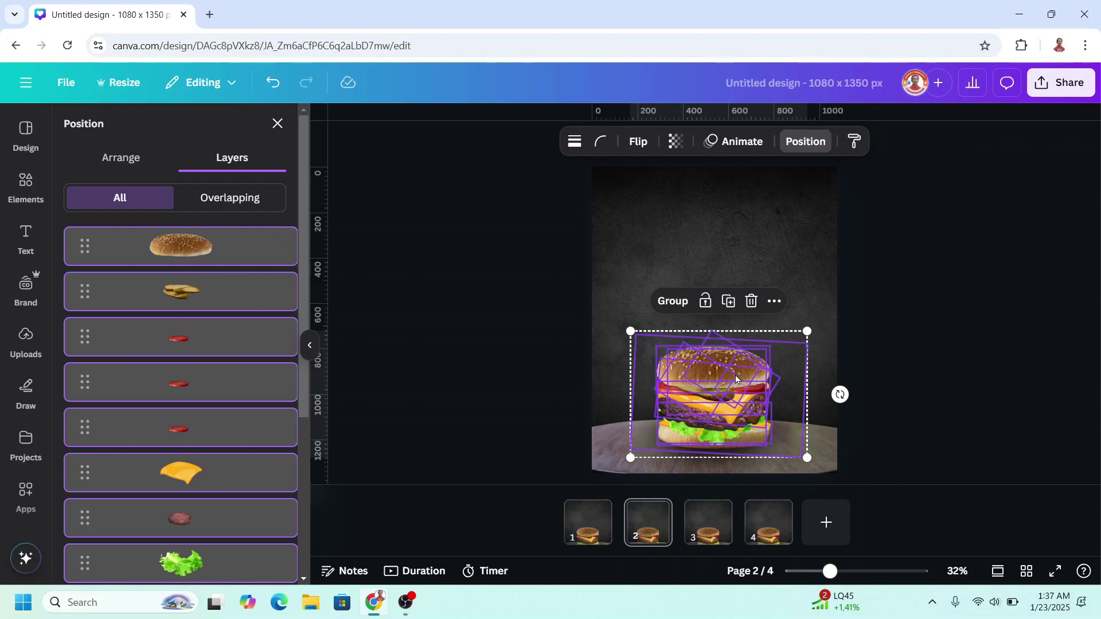
left_click_drag(737, 393, 738, 389)
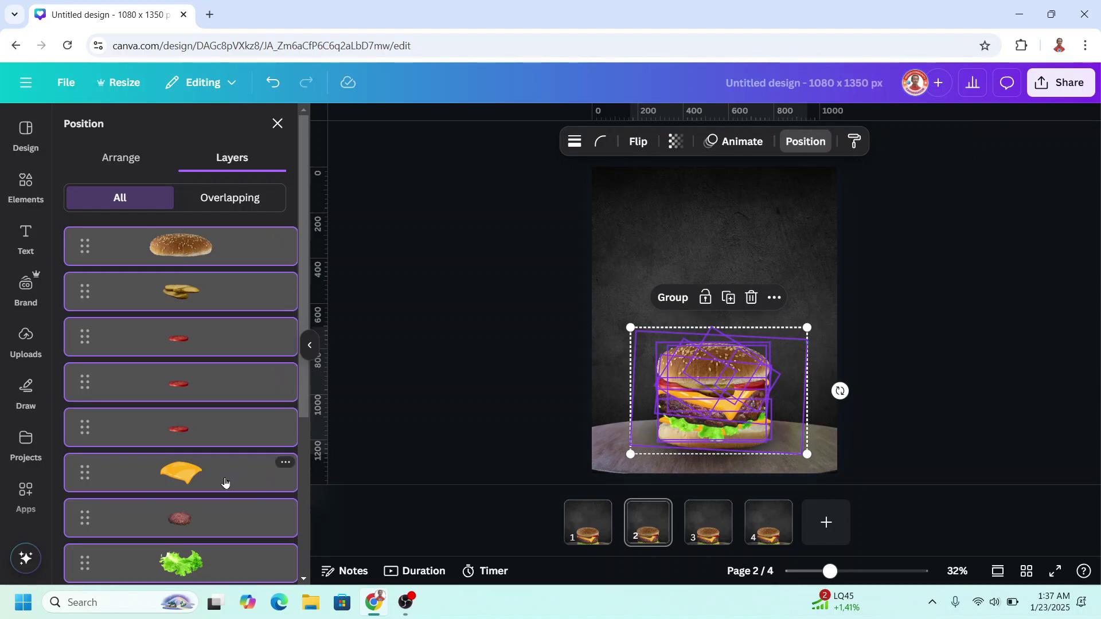
left_click(221, 480)
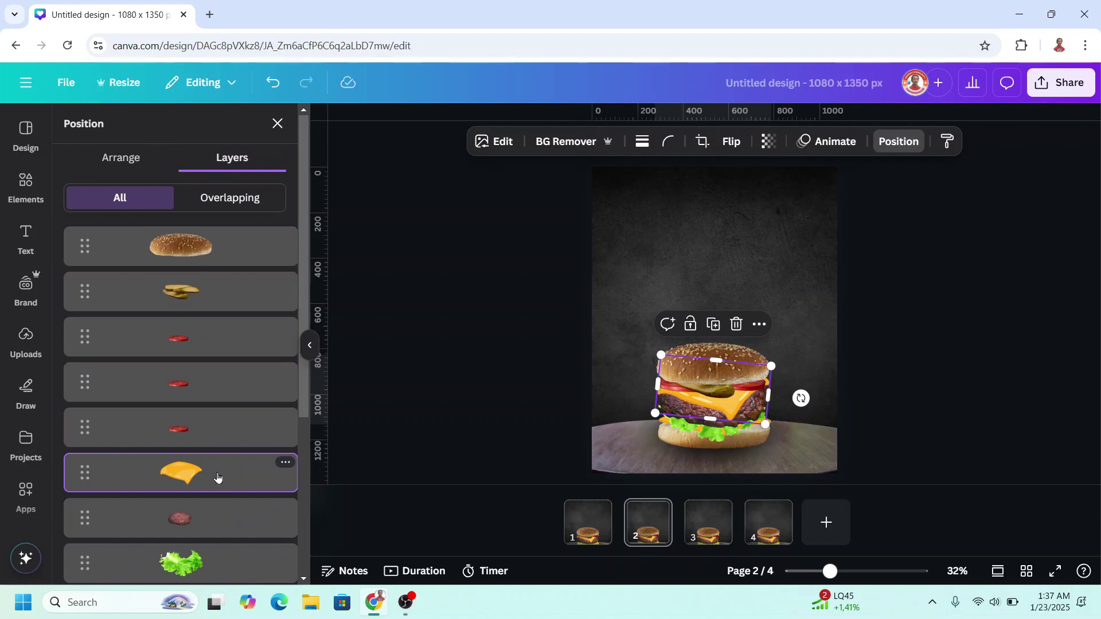
left_click(217, 251, "shift")
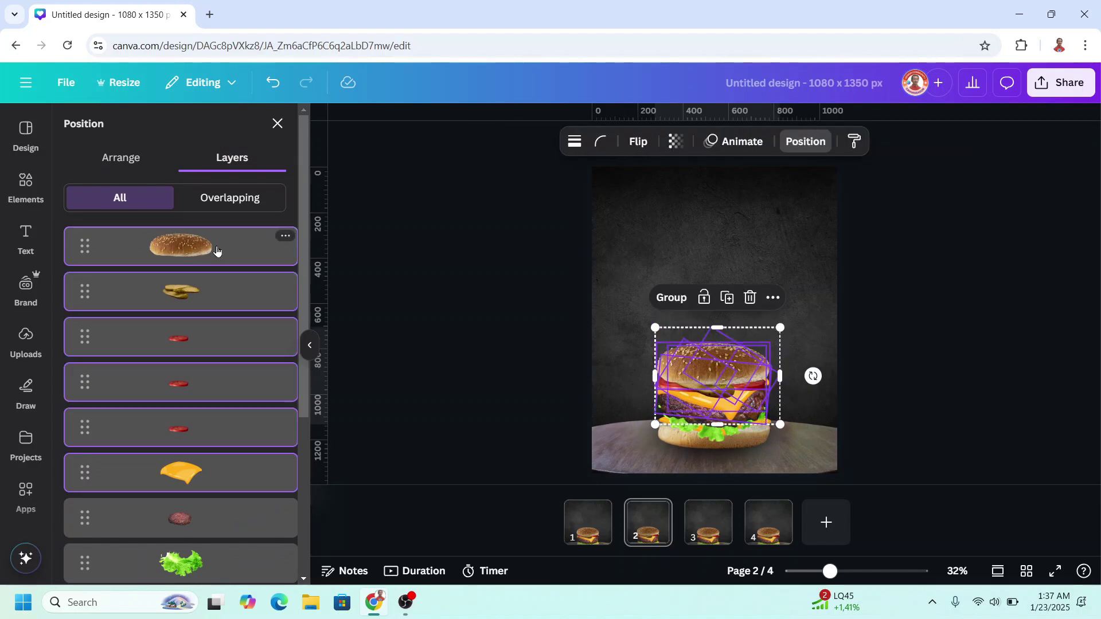
left_click_drag(742, 356, 739, 349)
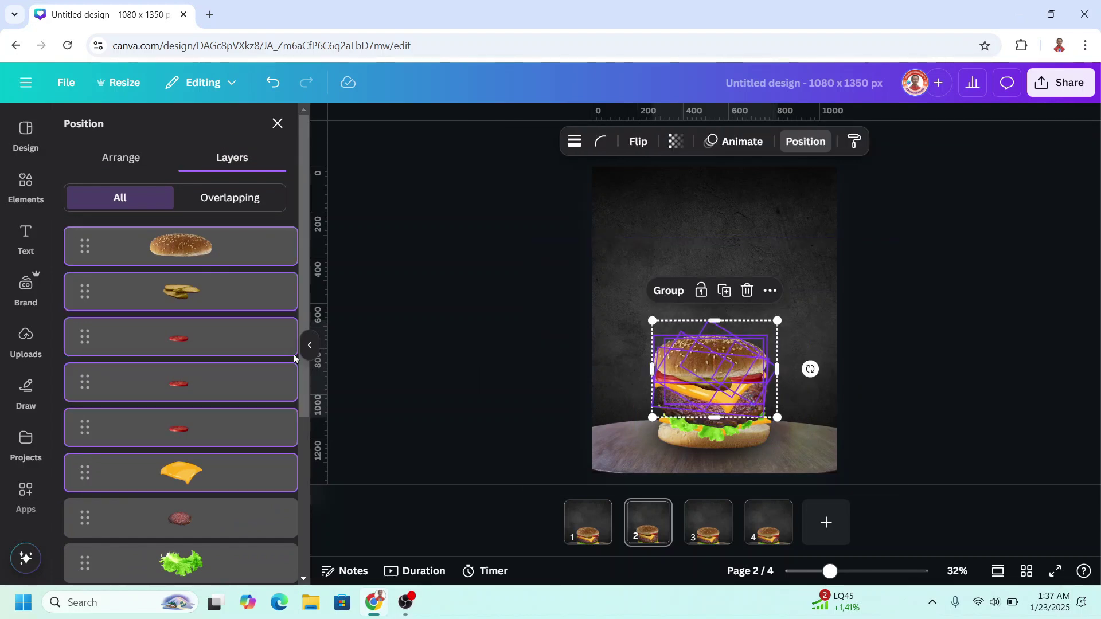
Raise the top bun and pickles slightly above the rest of the burger
left_click(182, 295)
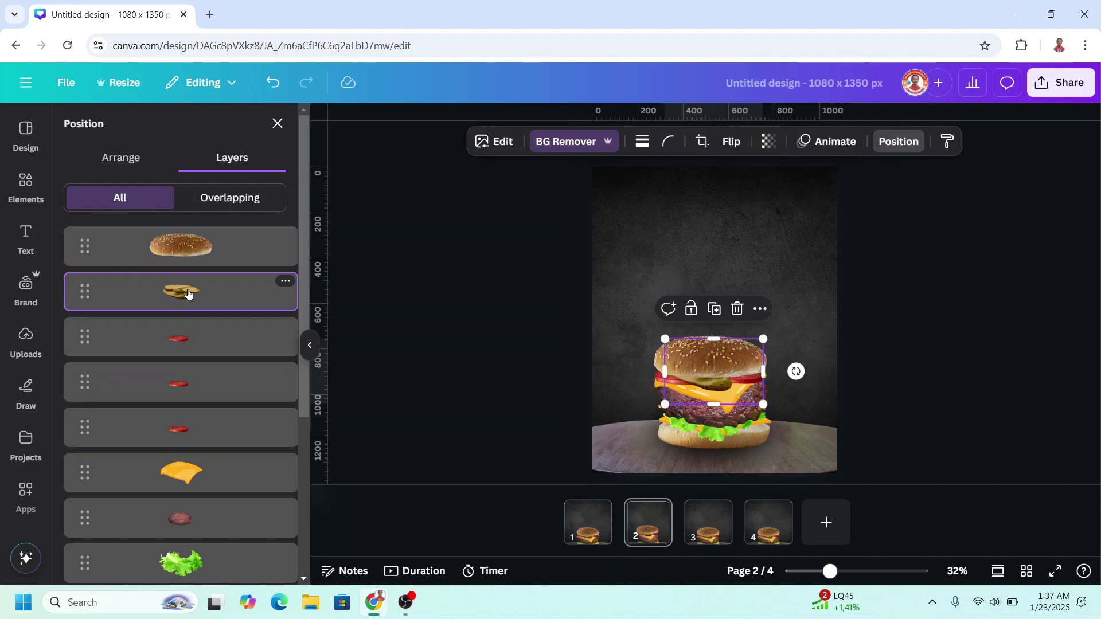
left_click(222, 253, "shift")
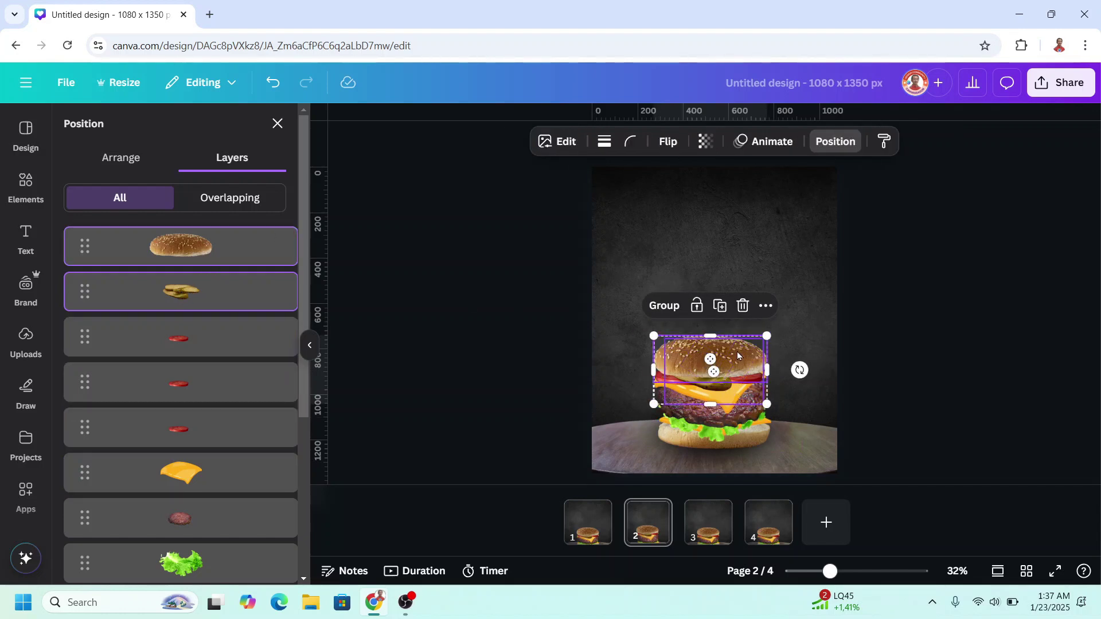
left_click_drag(738, 356, 739, 349)
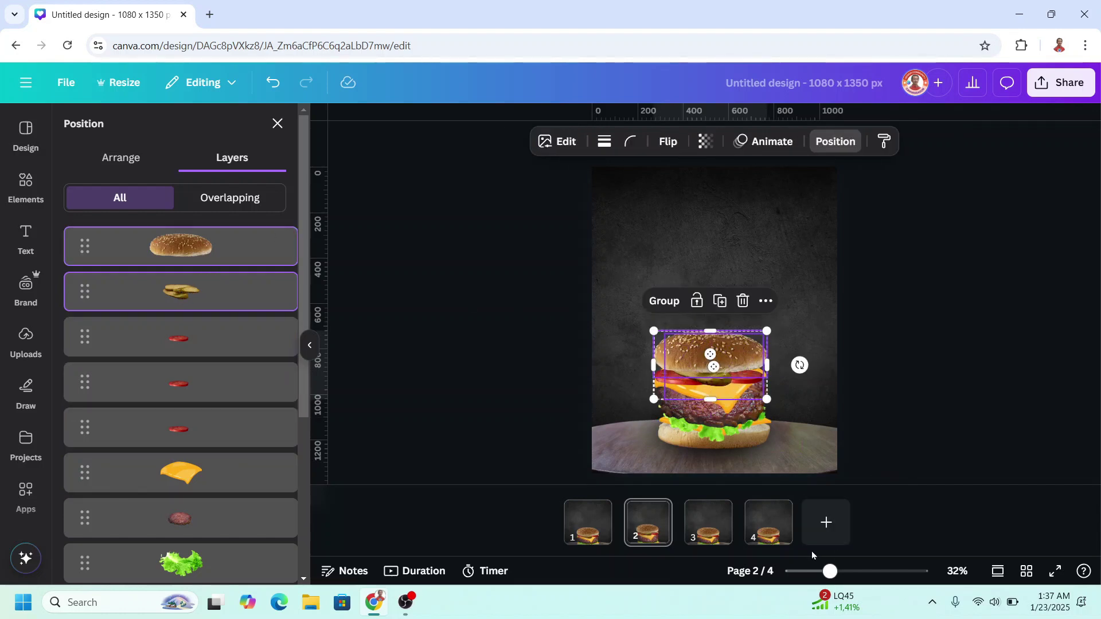
left_click(762, 529)
scroll(226, 450, "down", 4)
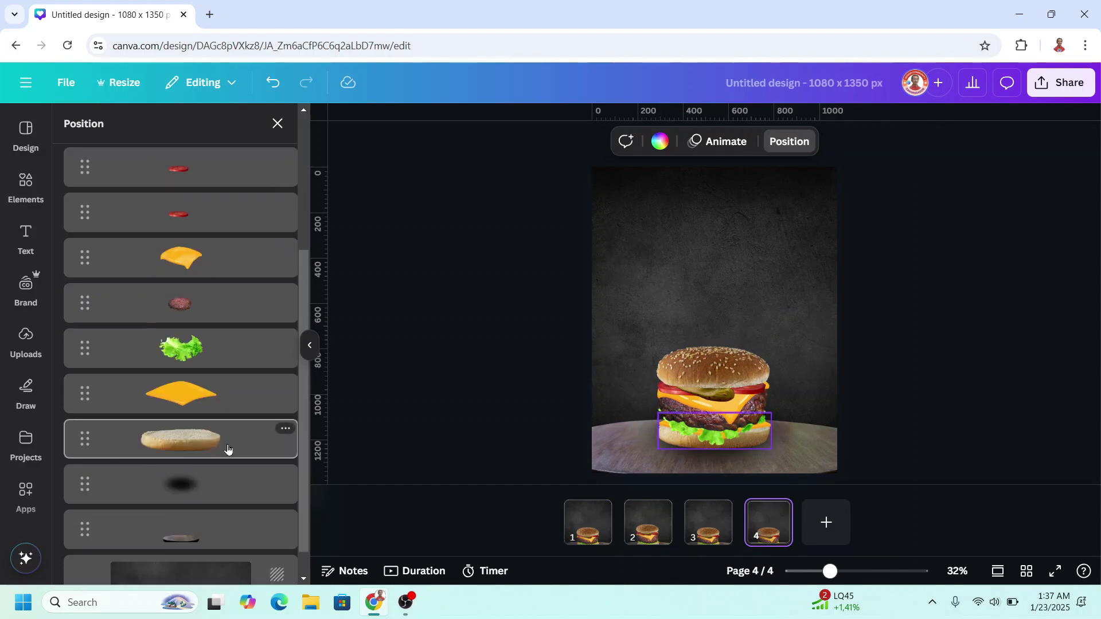
On page 4, select all burger layers, tilt them to -6° and nudge them up
left_click(213, 400)
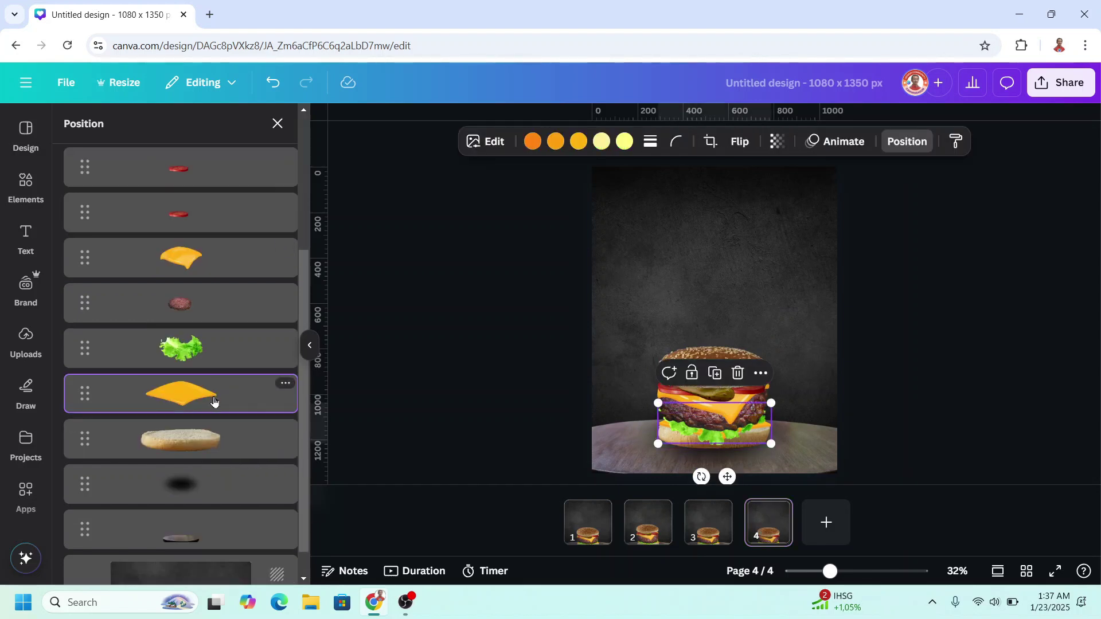
scroll(214, 402, "up", 5)
key("ctrl+a")
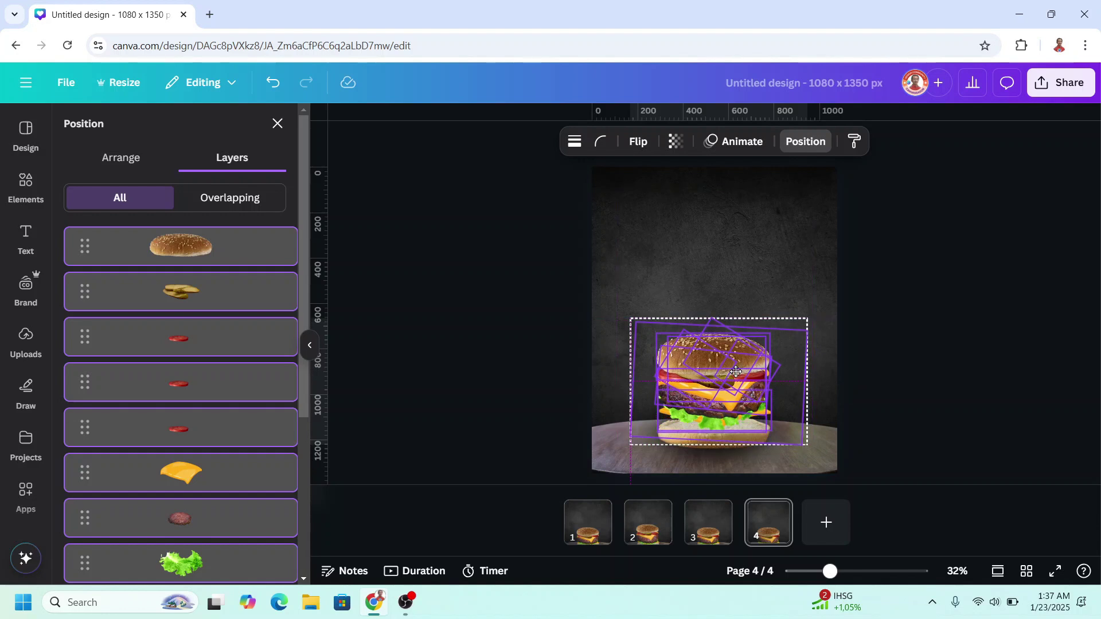
left_click(734, 368)
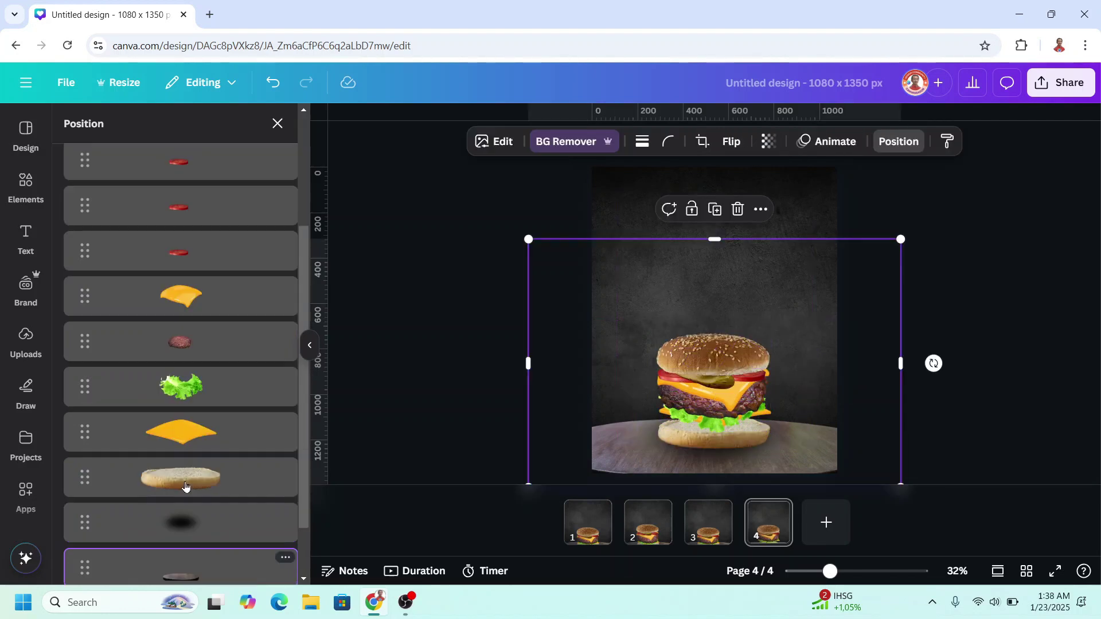
left_click(189, 390)
scroll(195, 373, "up", 3)
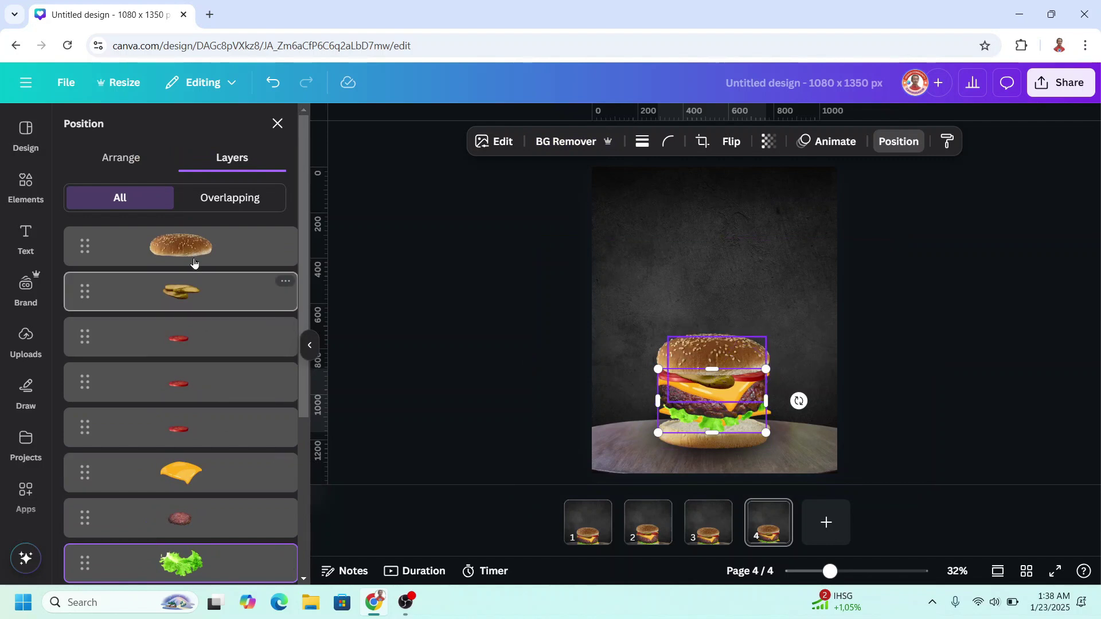
key("ctrl+a")
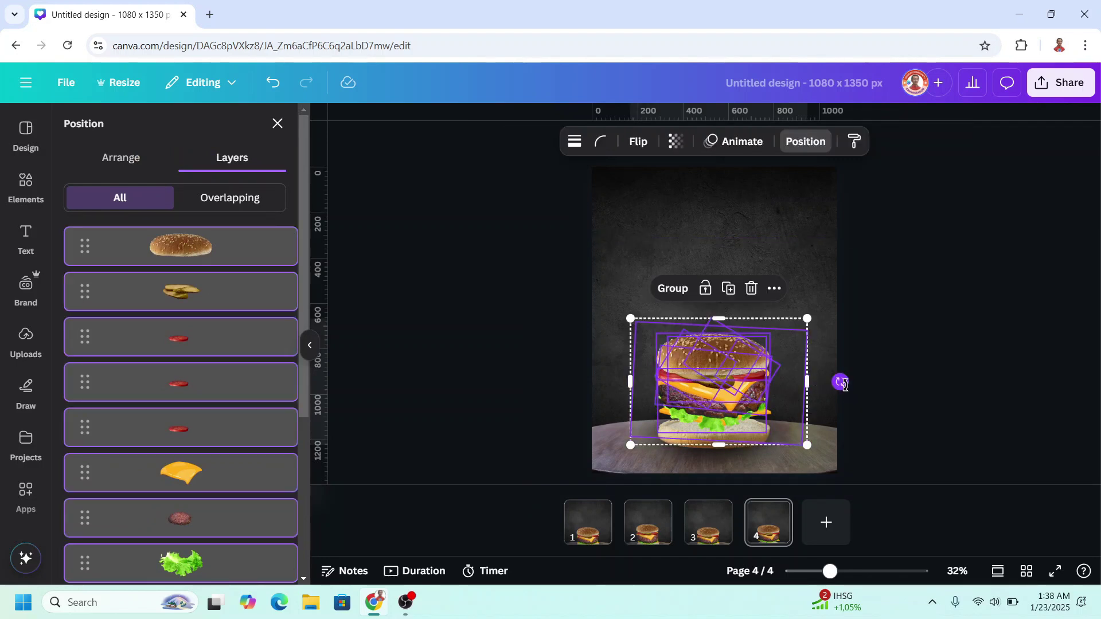
left_click_drag(841, 382, 833, 375)
left_click_drag(749, 363, 749, 349)
Lift the burger group further and tilt it to about -12°
scroll(210, 452, "down", 1)
left_click(210, 453)
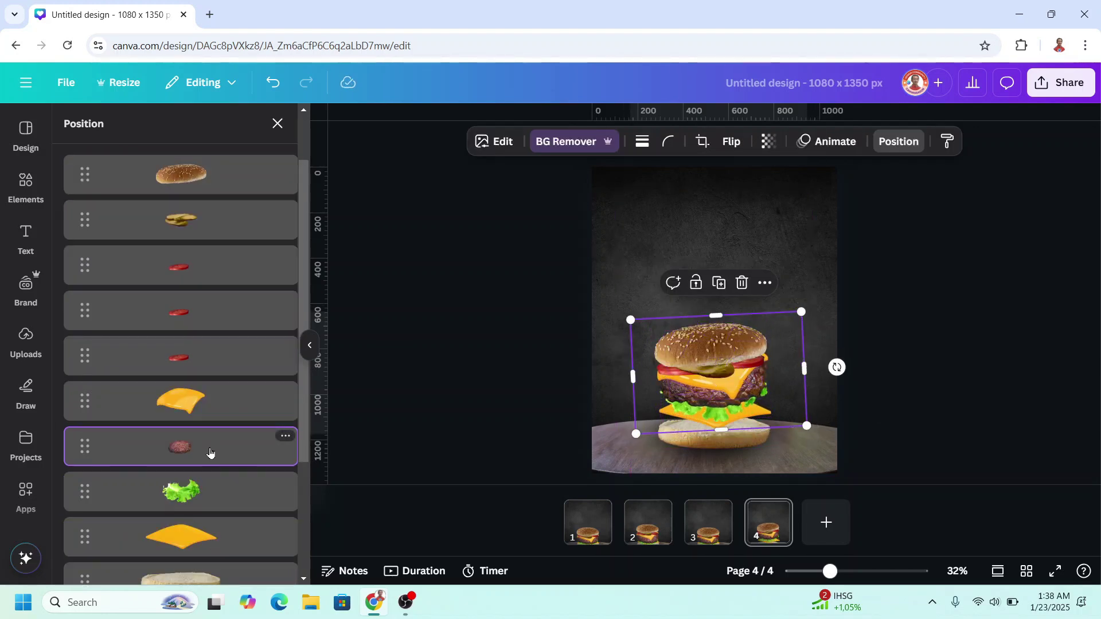
key("ctrl+a")
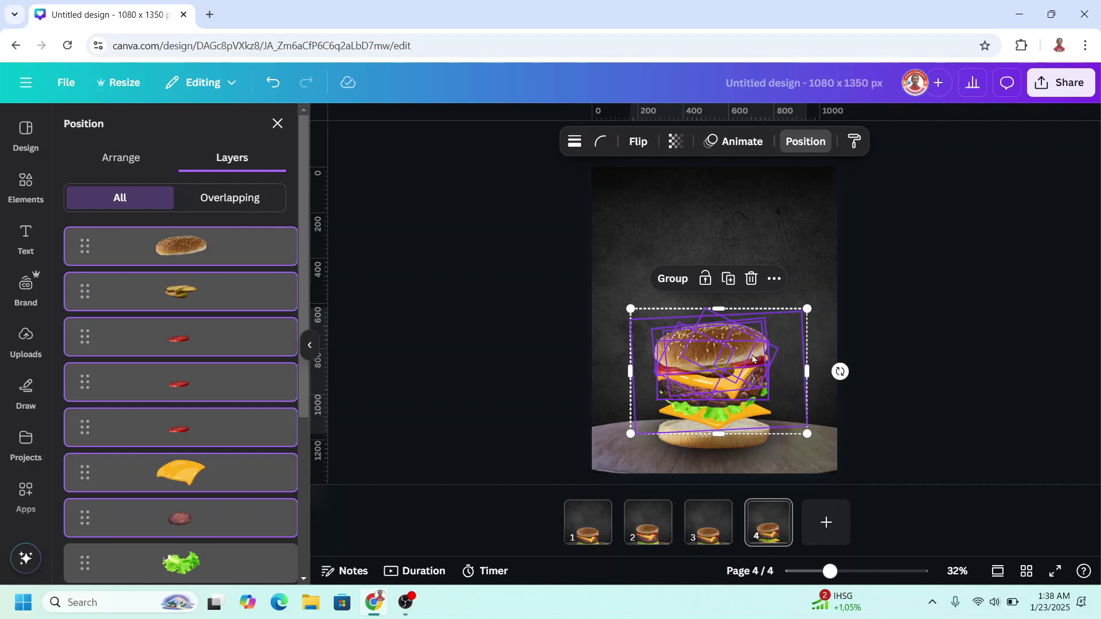
left_click_drag(753, 356, 752, 340)
left_click_drag(840, 354, 839, 331)
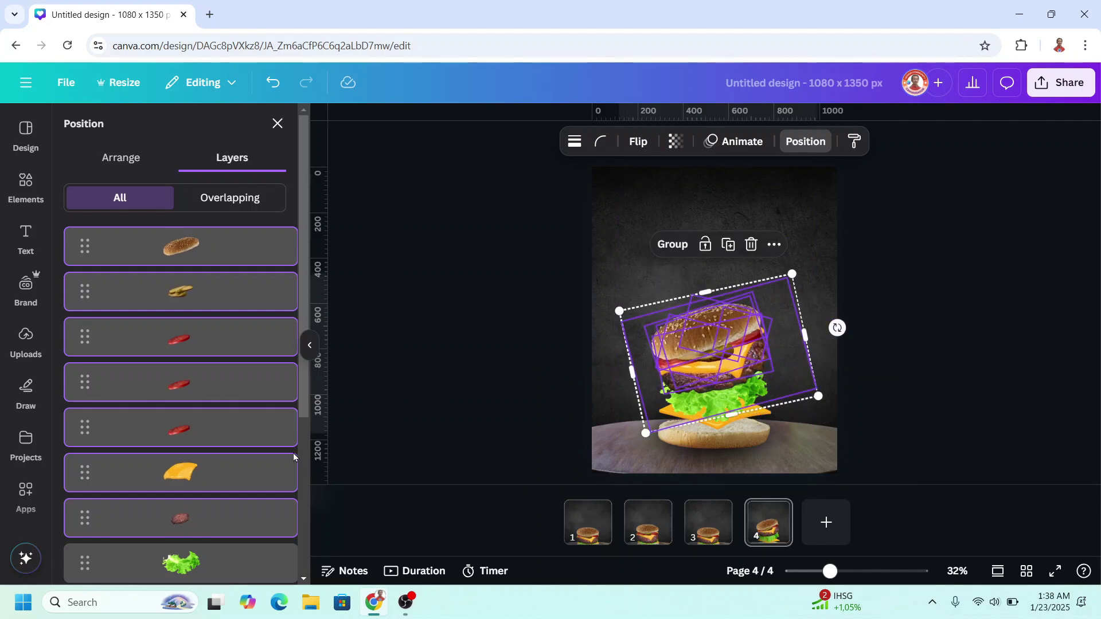
left_click(223, 477)
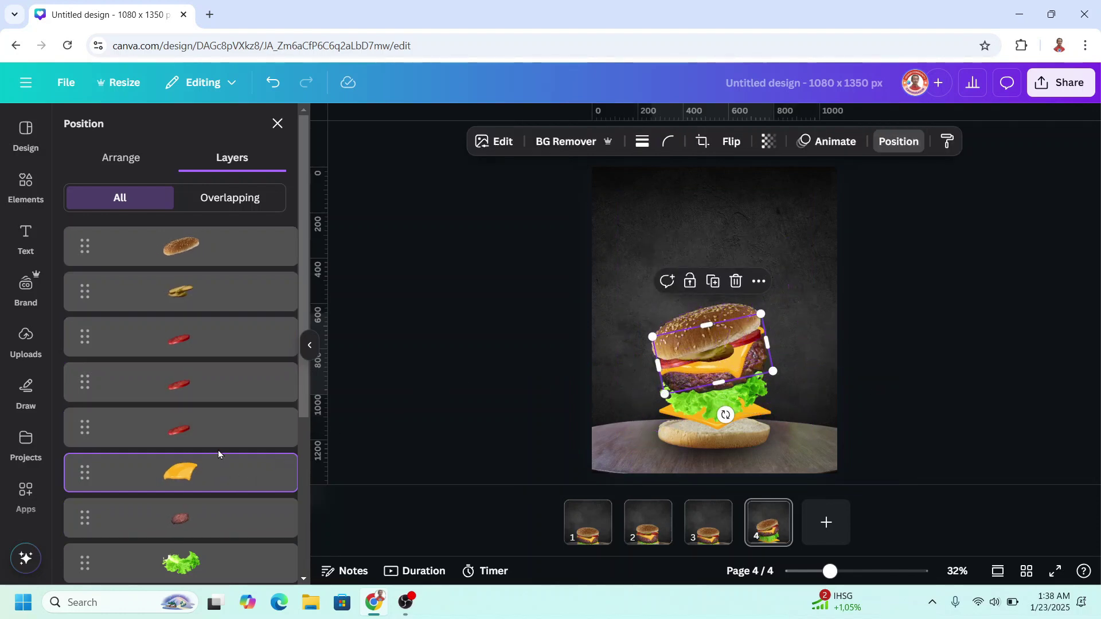
Lift the upper layers, tilt them to about -13°/-10°, and raise the bun-pickle-tomato group higher
left_click(200, 239, "shift")
left_click_drag(743, 352, 744, 338)
left_click_drag(713, 401, 734, 400)
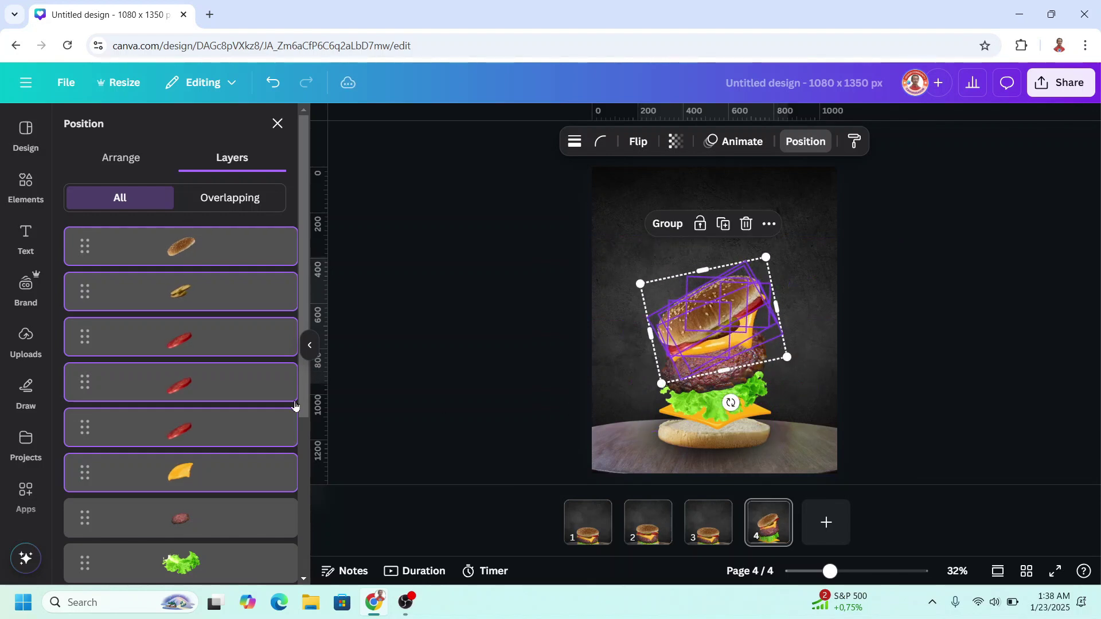
left_click(226, 436)
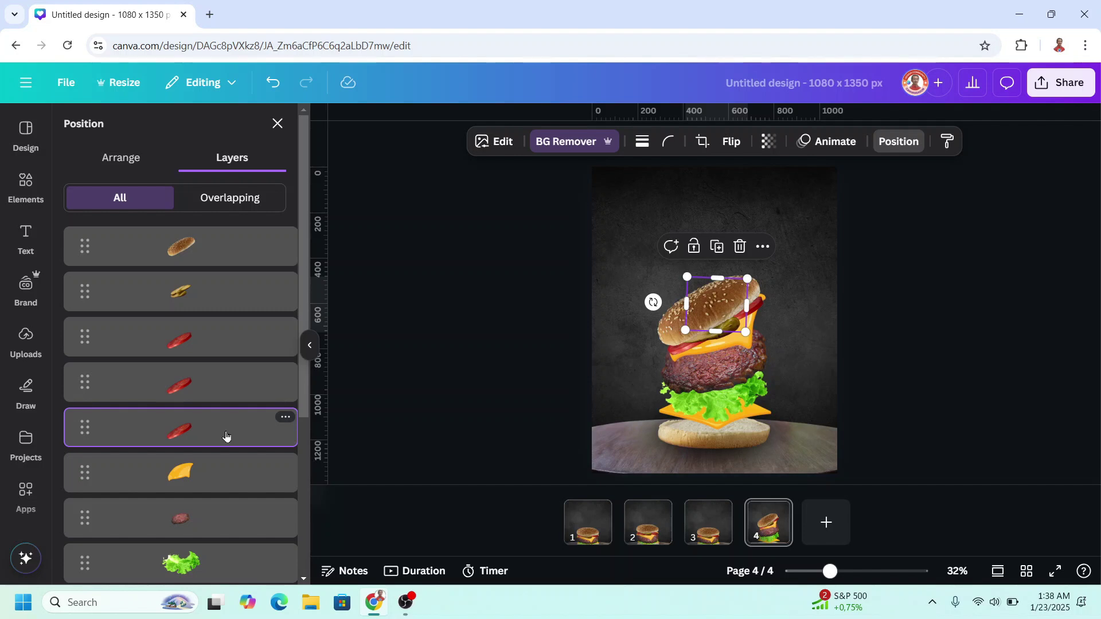
left_click(210, 245, "shift")
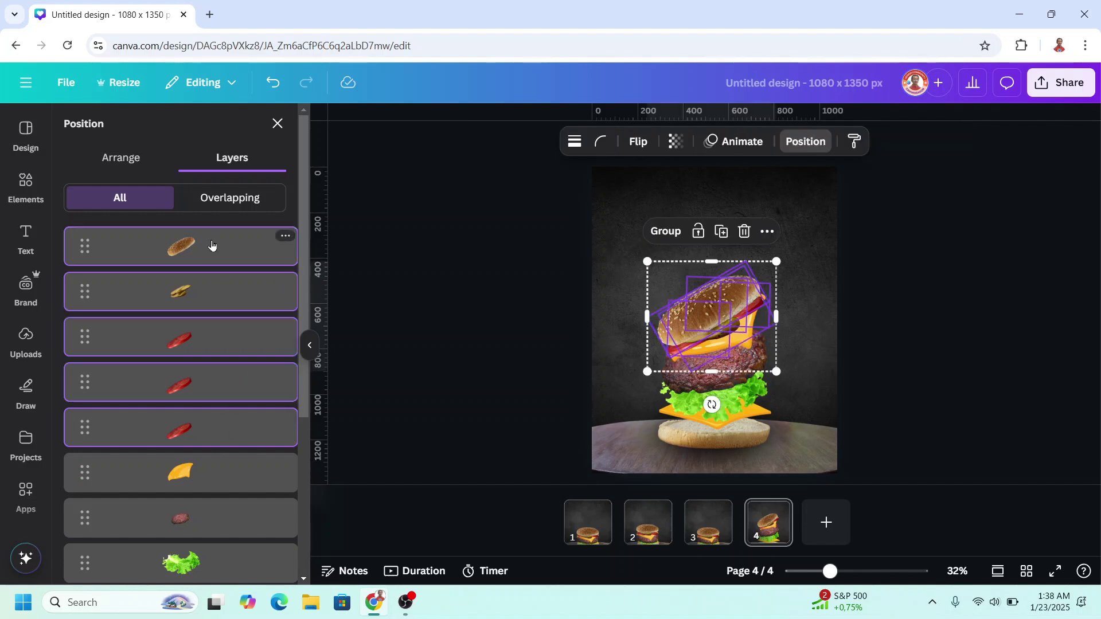
left_click_drag(712, 404, 734, 407)
left_click_drag(724, 307, 741, 209)
Lift the pickles above the tomatoes, turn one tomato slice to about -169°, and re-tilt the pickles
left_click(734, 257)
left_click(725, 263)
left_click(735, 272)
left_click_drag(735, 272, 742, 254)
left_click(711, 304)
left_click_drag(708, 344, 624, 265)
left_click(717, 267)
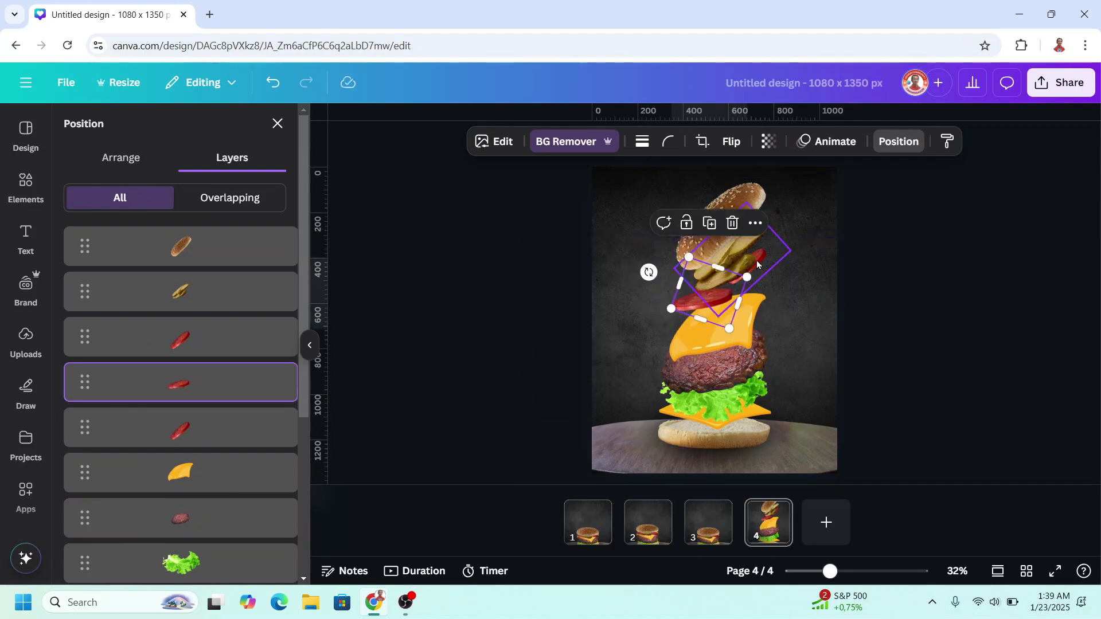
left_click_drag(776, 308, 800, 347)
Move another tomato slice outward, set the pickles under the bun, and tilt the bun steeper
left_click(737, 282)
left_click(771, 275)
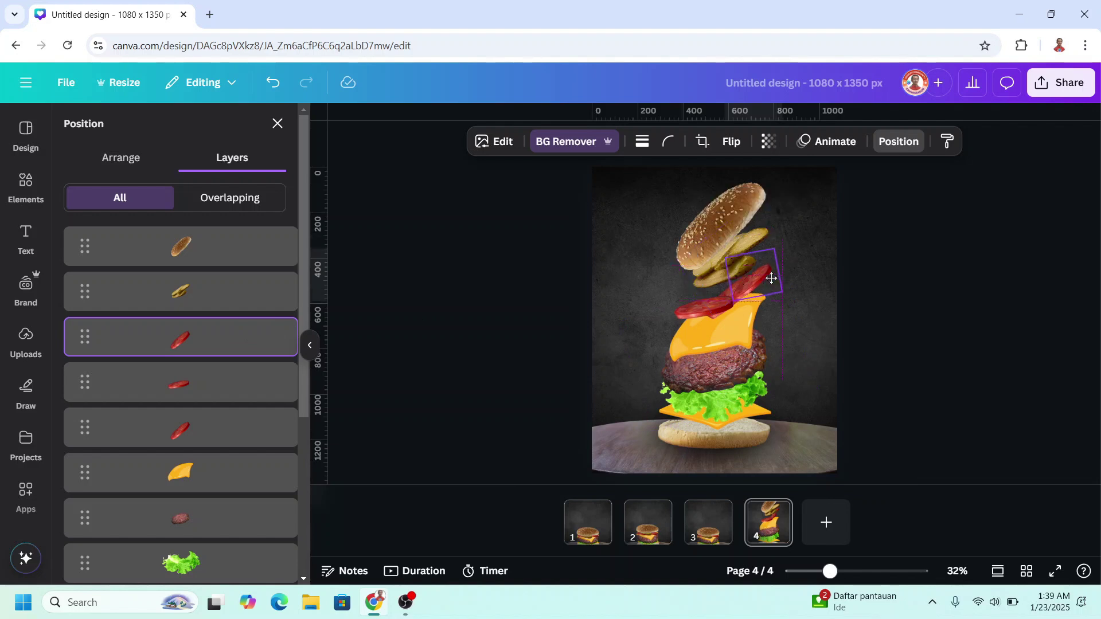
left_click_drag(696, 306, 668, 304)
left_click(776, 286)
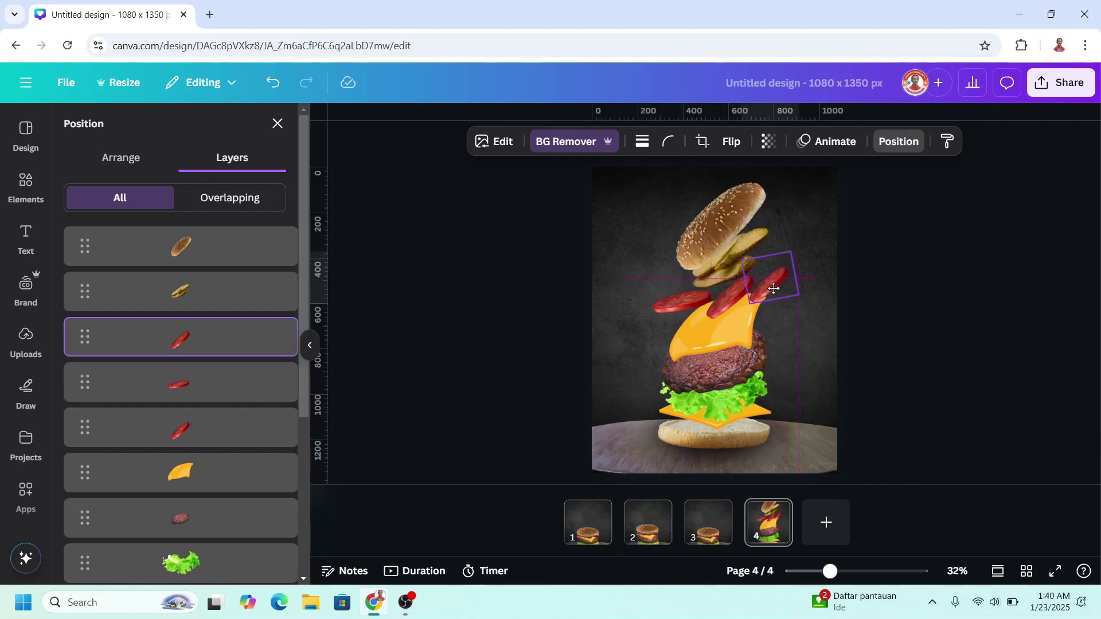
left_click_drag(760, 236, 773, 228)
left_click(717, 213)
left_click_drag(737, 281, 794, 290)
left_click(712, 540)
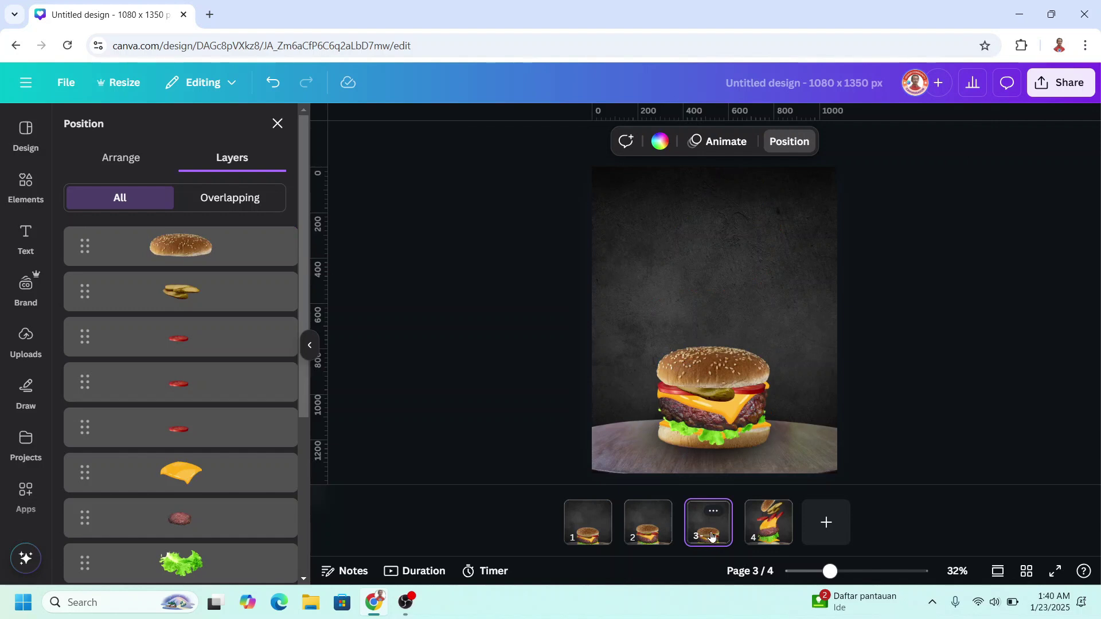
Duplicate page 3, move the copy after the exploded page, then duplicate page 5
right_click(711, 537)
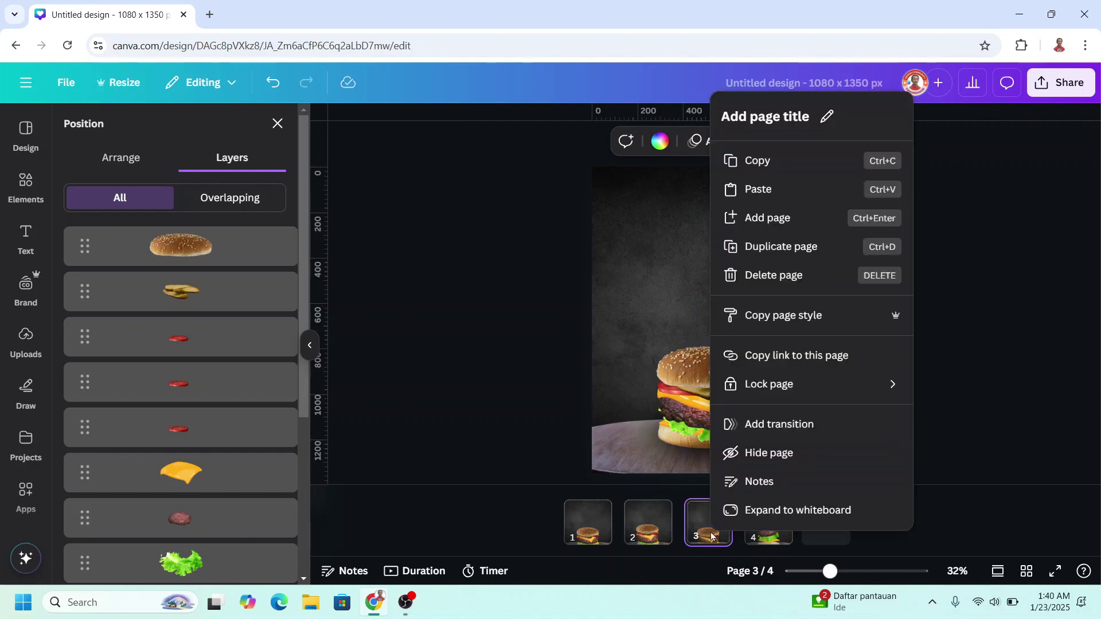
left_click(789, 248)
left_click_drag(740, 528, 812, 533)
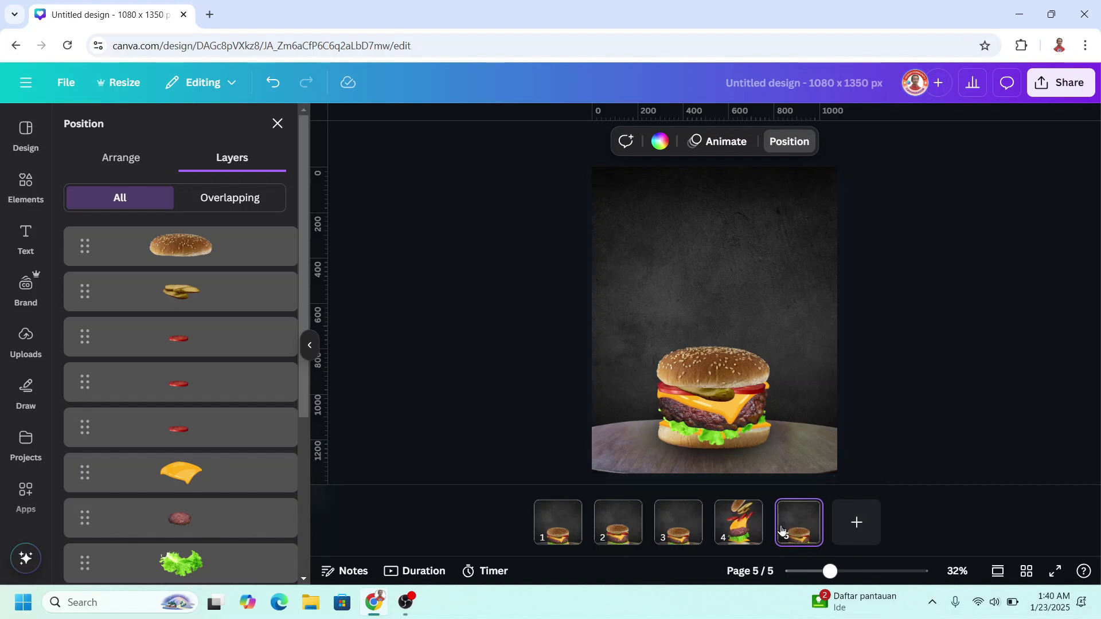
right_click(806, 536)
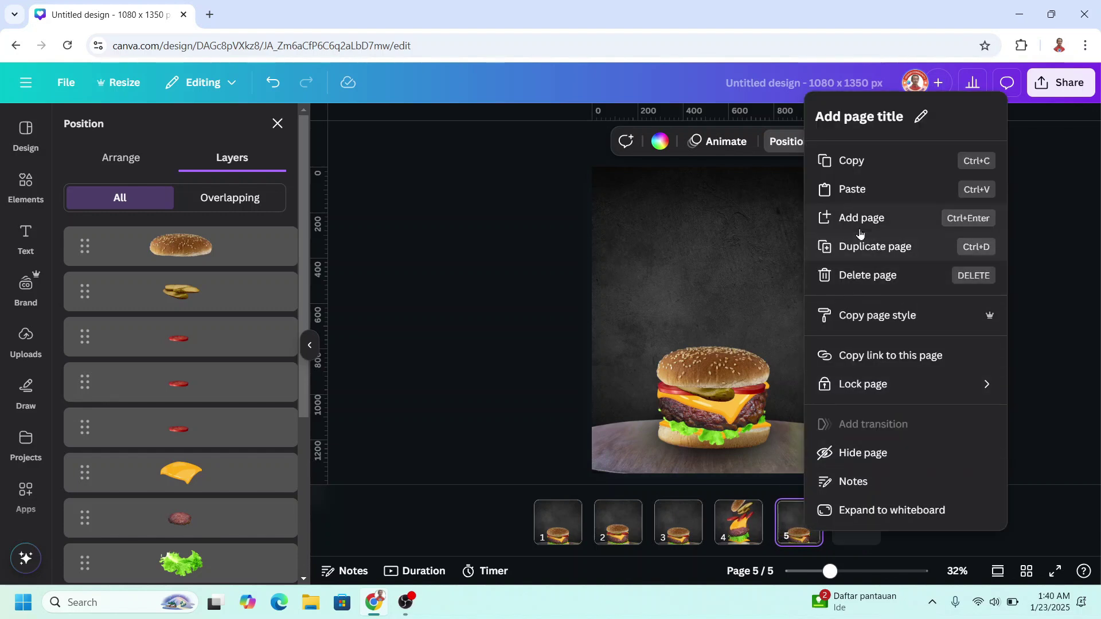
left_click(860, 250)
Duplicate page 2 and move the copy later in the page sequence
left_click(600, 536)
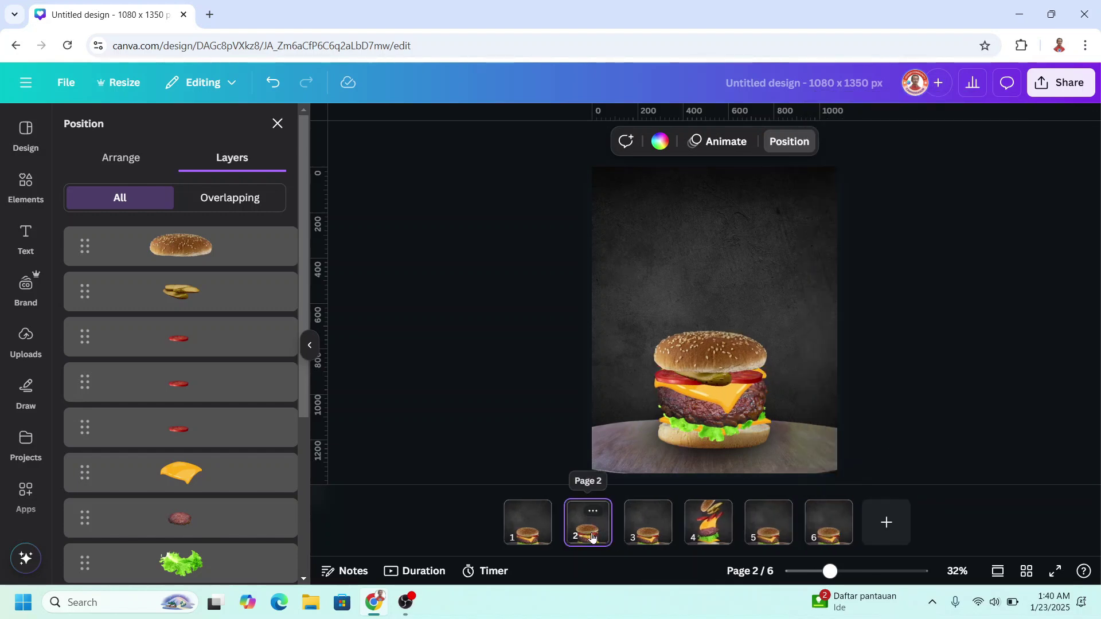
right_click(592, 538)
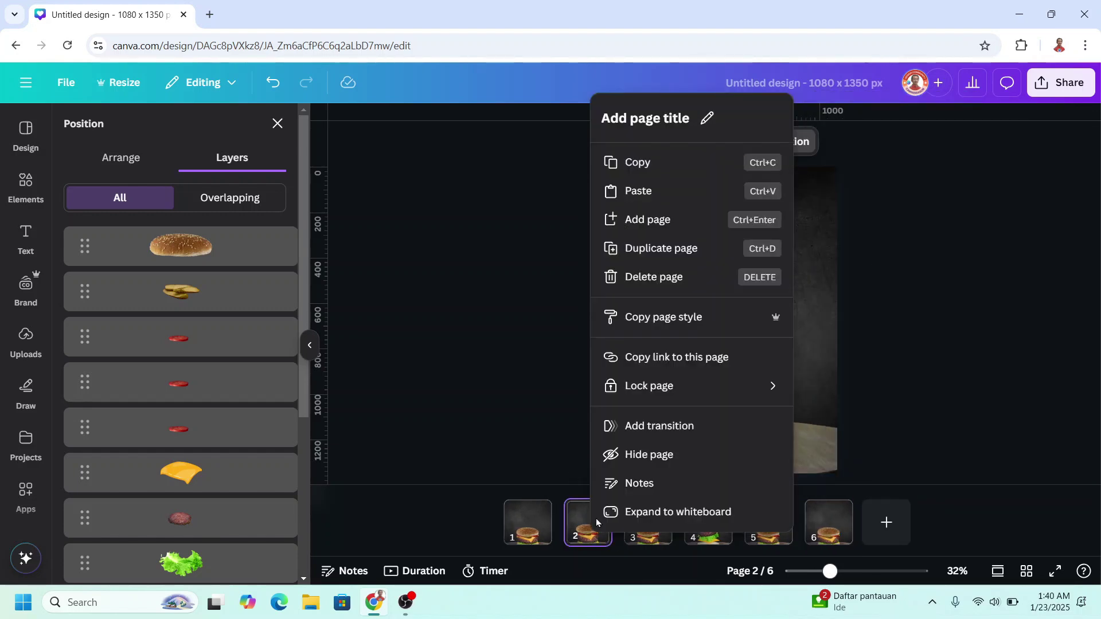
left_click(667, 248)
left_click_drag(639, 537, 809, 527)
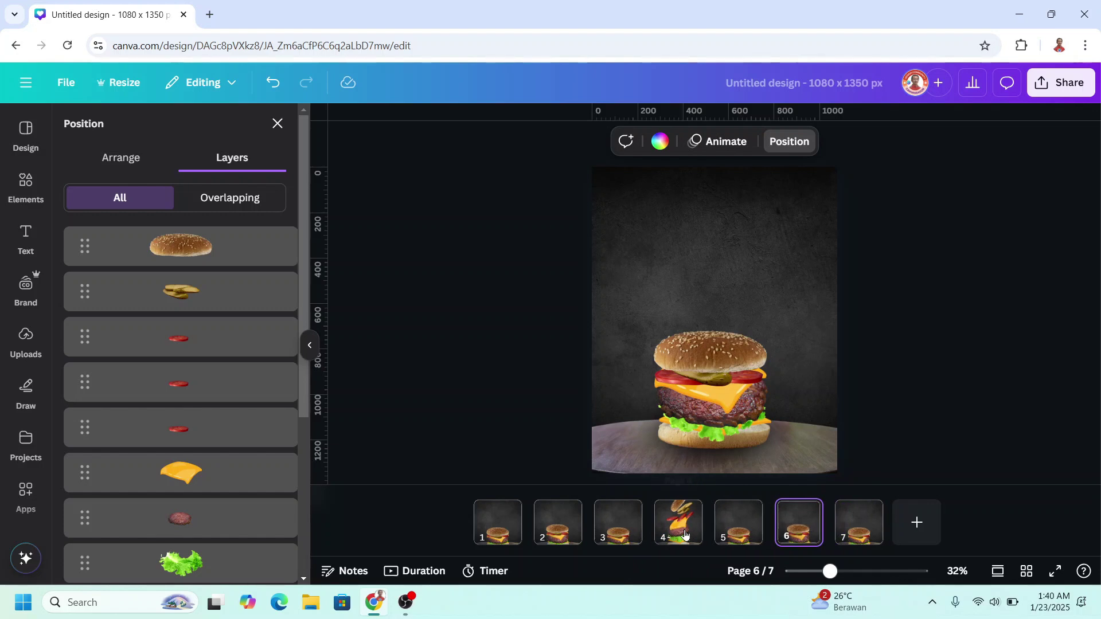
Duplicate the exploded page 4 and page 5, moving the new exploded copy to the end as page 9
left_click(685, 535)
right_click(685, 535)
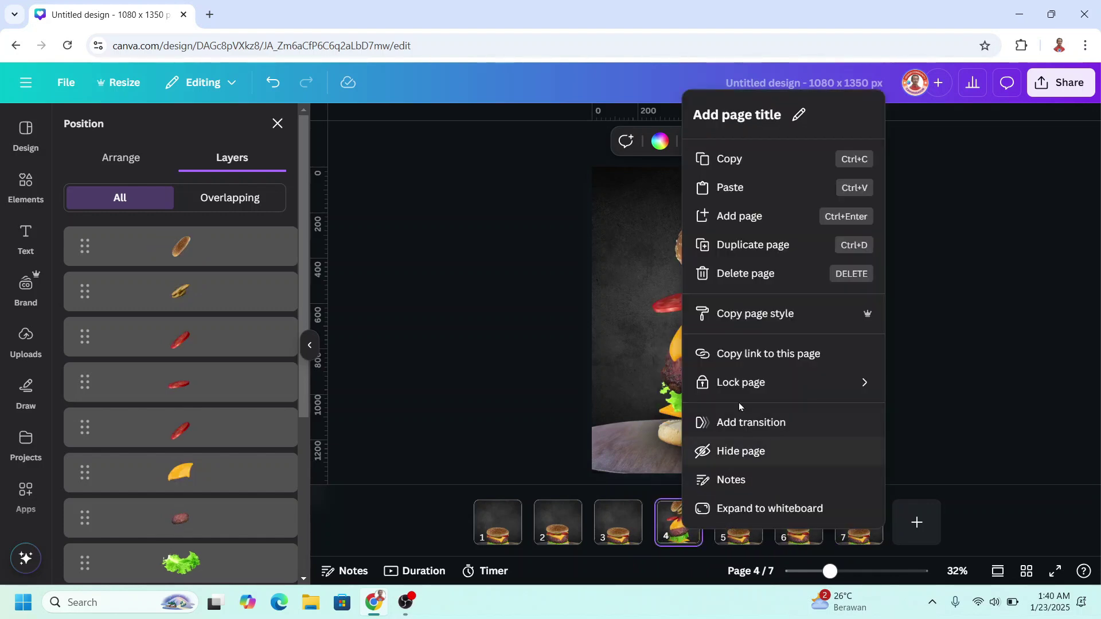
left_click(753, 246)
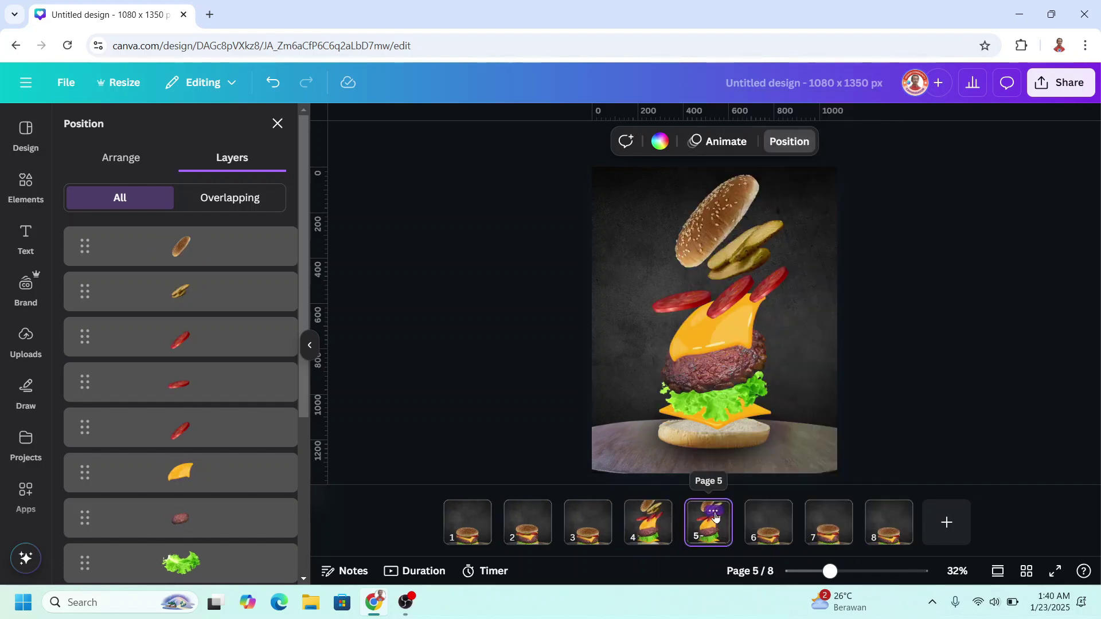
right_click(714, 515)
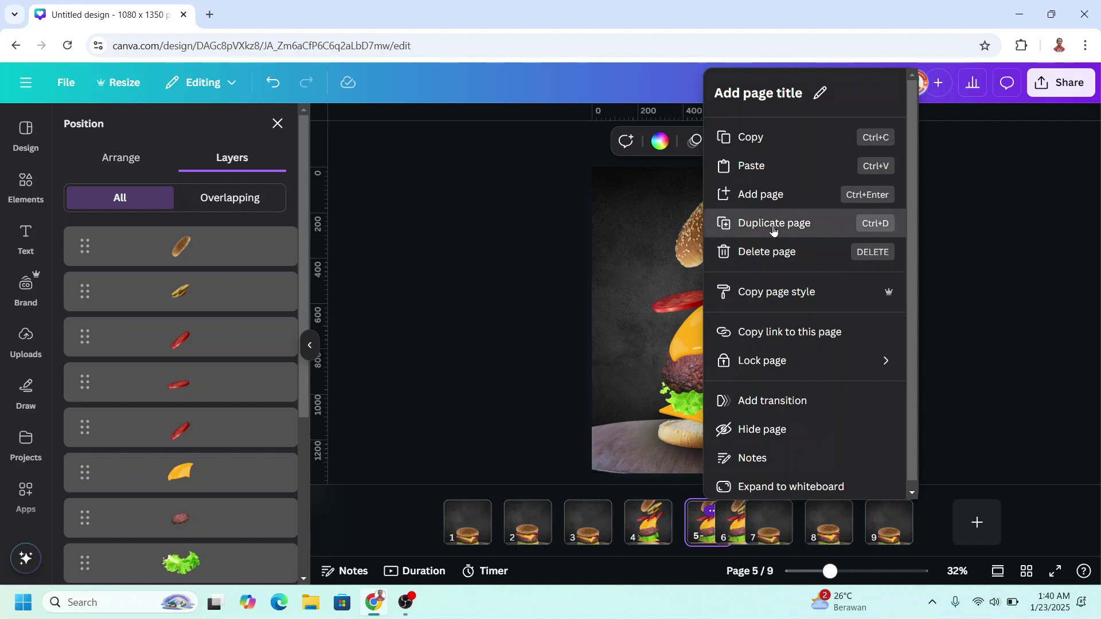
left_click(763, 222)
left_click_drag(738, 519, 950, 526)
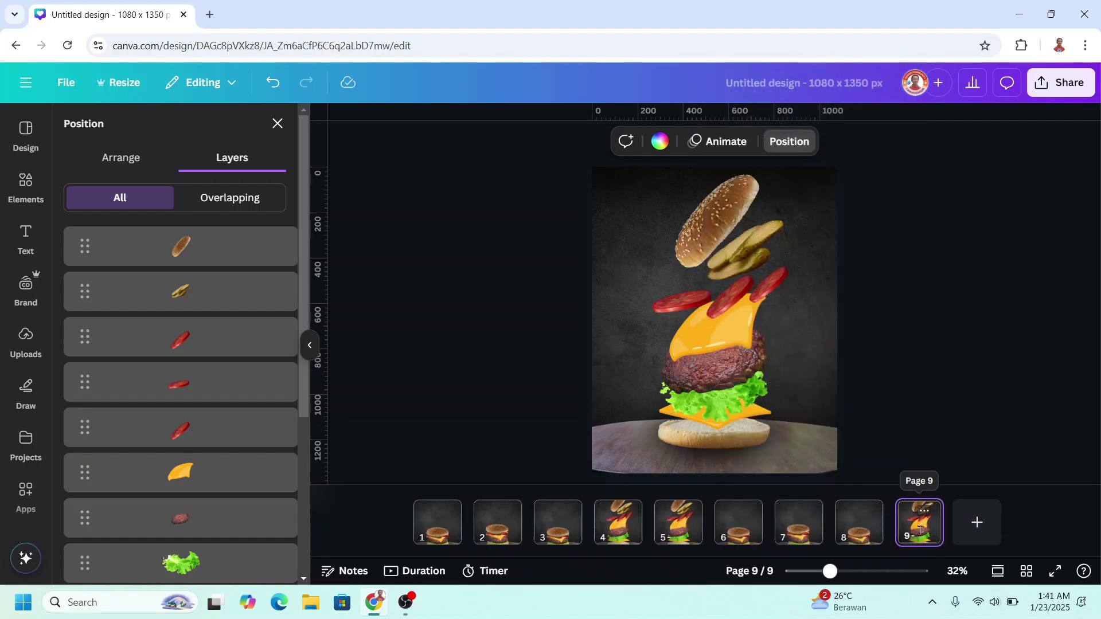
On page 9, re-tilt the top bun, pickles and both tomato slices, the right one to about -160°
left_click(728, 212)
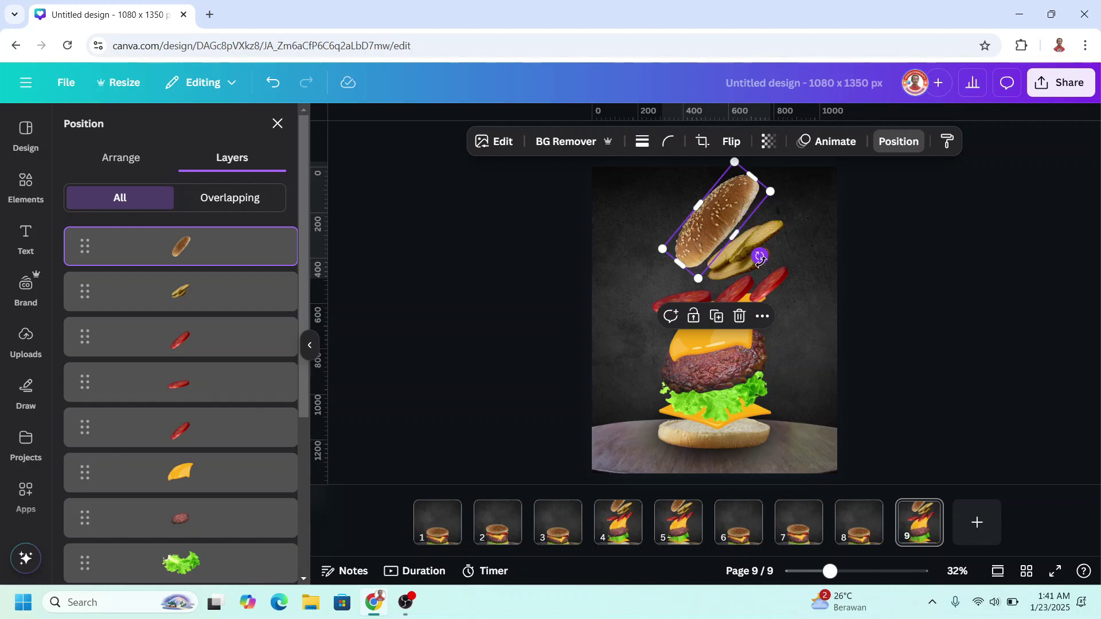
left_click_drag(760, 256, 685, 272)
left_click(745, 255)
left_click_drag(787, 304, 762, 346)
left_click(683, 301)
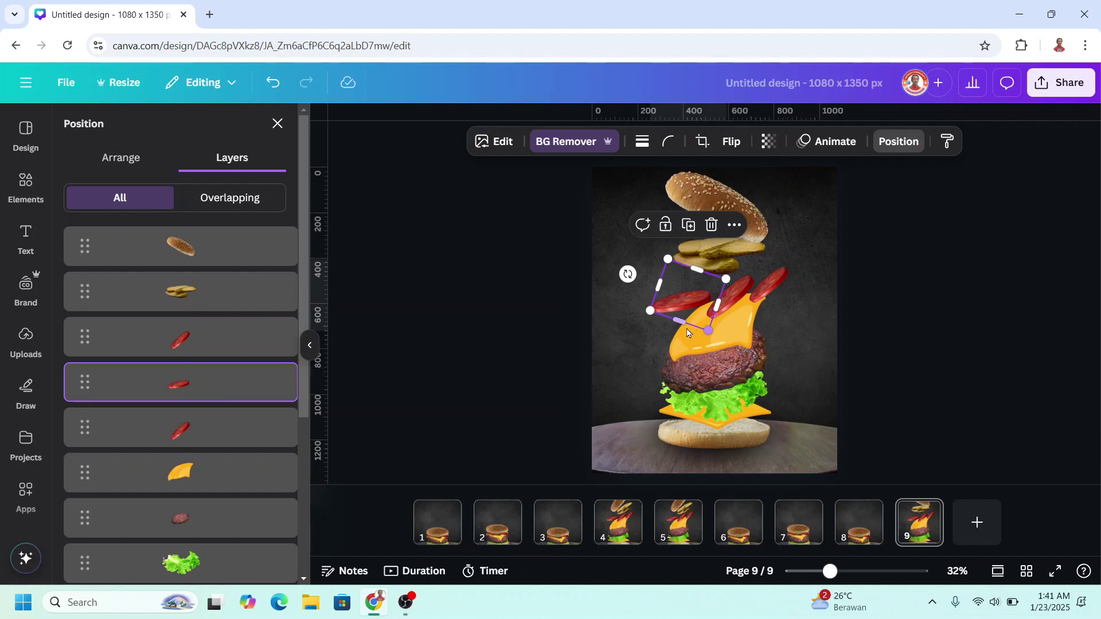
left_click_drag(628, 275, 668, 259)
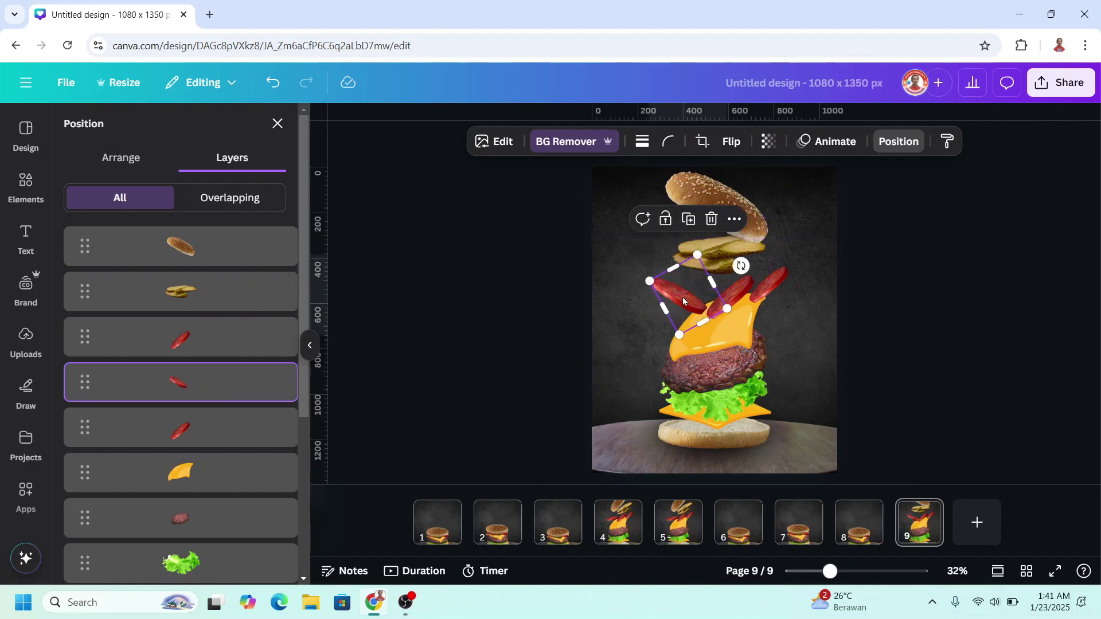
left_click(769, 280)
left_click_drag(669, 300, 725, 229)
Give the cheese and lower layers new tilts, with lettuce and cheese at about -13°
left_click(717, 330)
left_click_drag(723, 390, 691, 386)
left_click(716, 367)
left_click_drag(826, 388, 843, 420)
left_click(714, 410)
left_click_drag(814, 387, 814, 374)
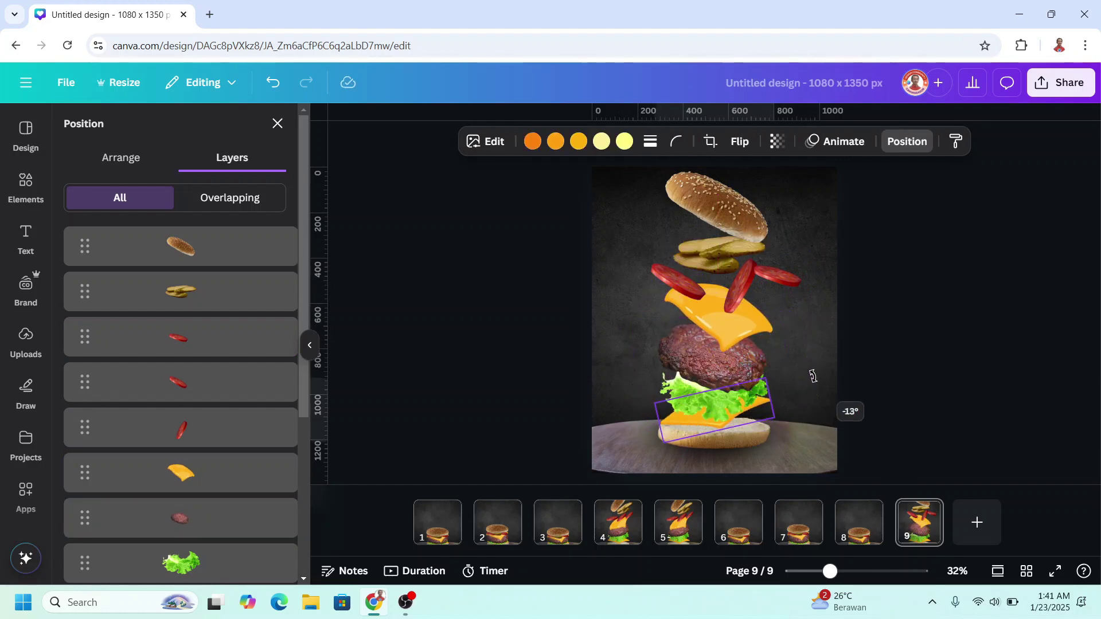
left_click(867, 539)
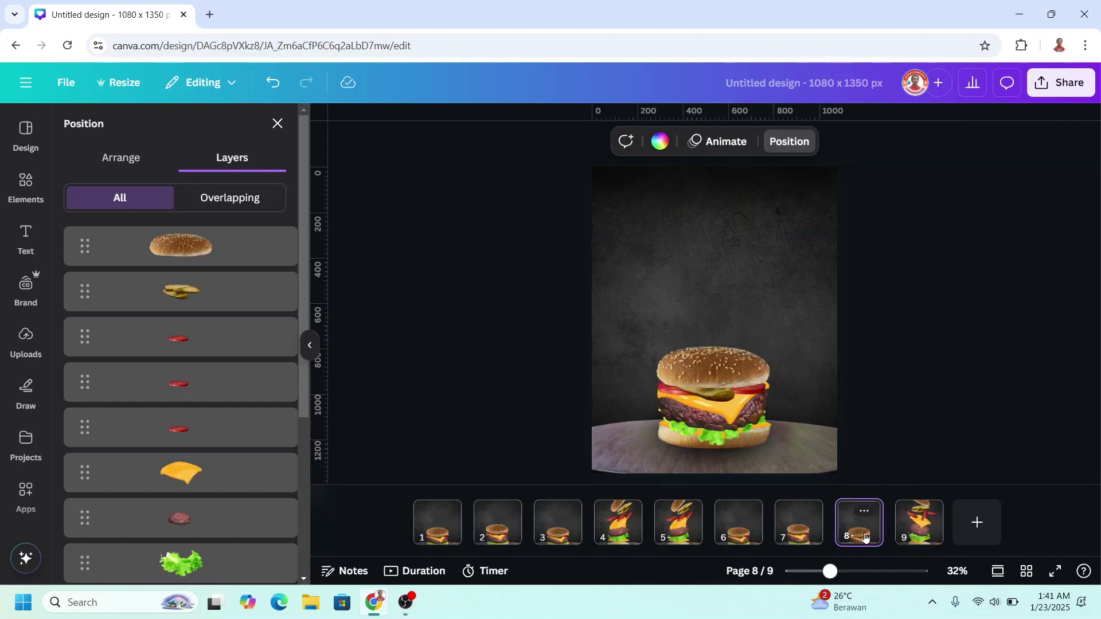
Duplicate page 8 and move the copy after the last page
right_click(869, 533)
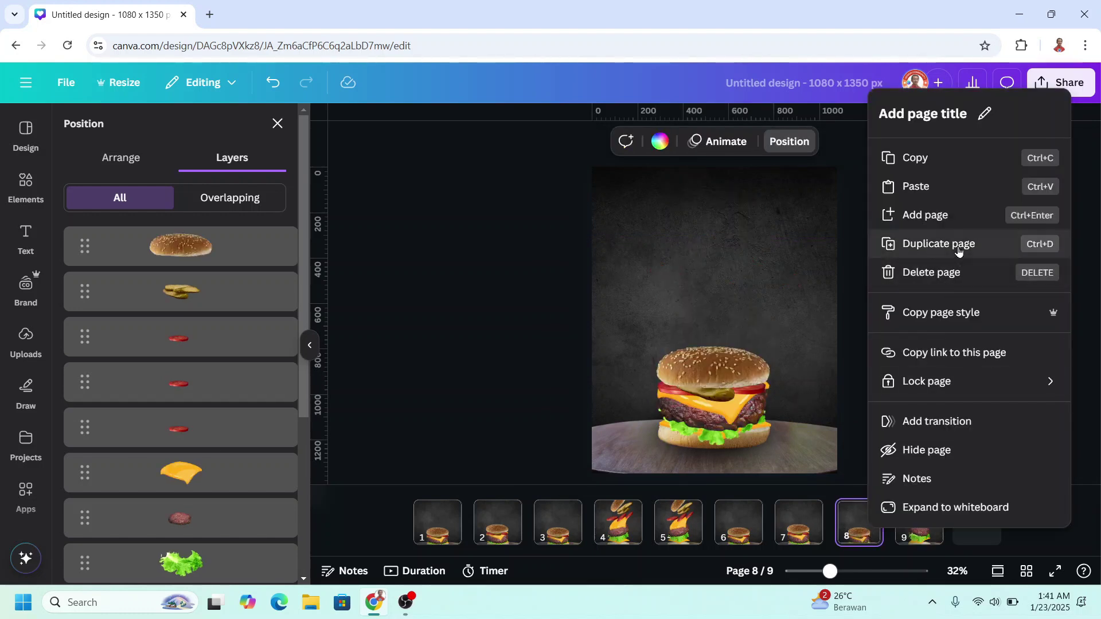
left_click(957, 252)
left_click_drag(891, 537, 1031, 547)
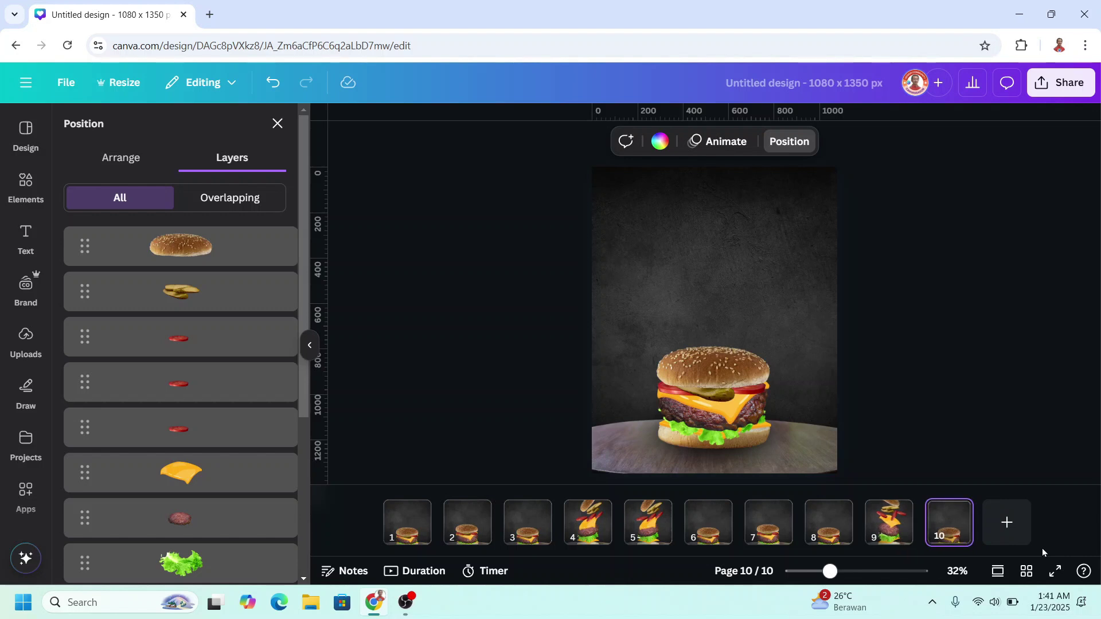
Duplicate the exploded page 9, bringing the design to 11 pages
left_click(892, 533)
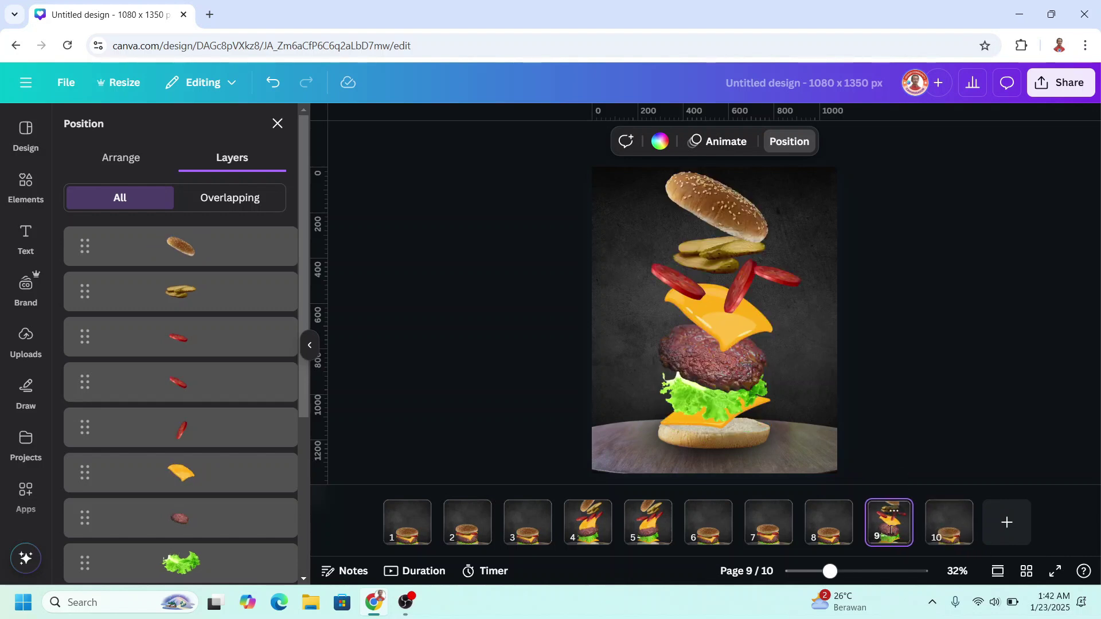
right_click(891, 530)
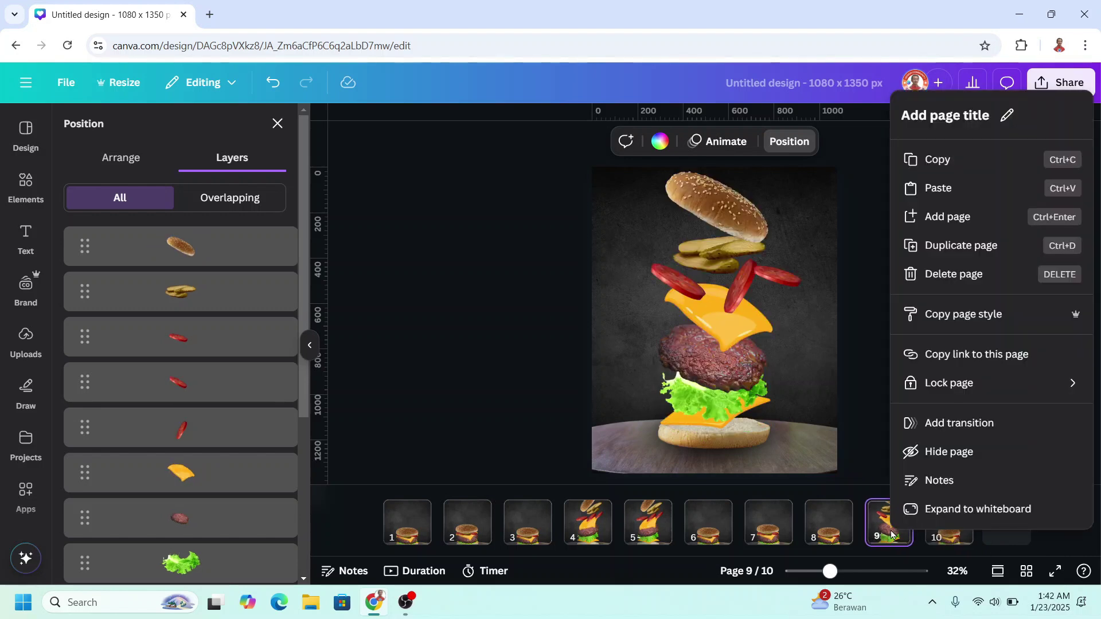
left_click(971, 252)
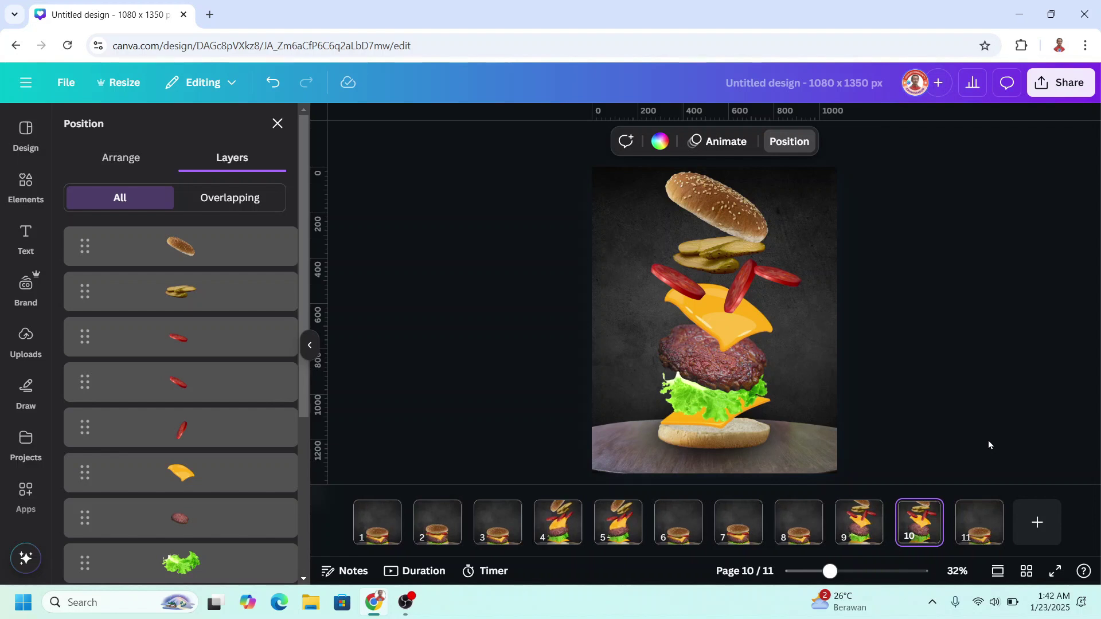
left_click(420, 571)
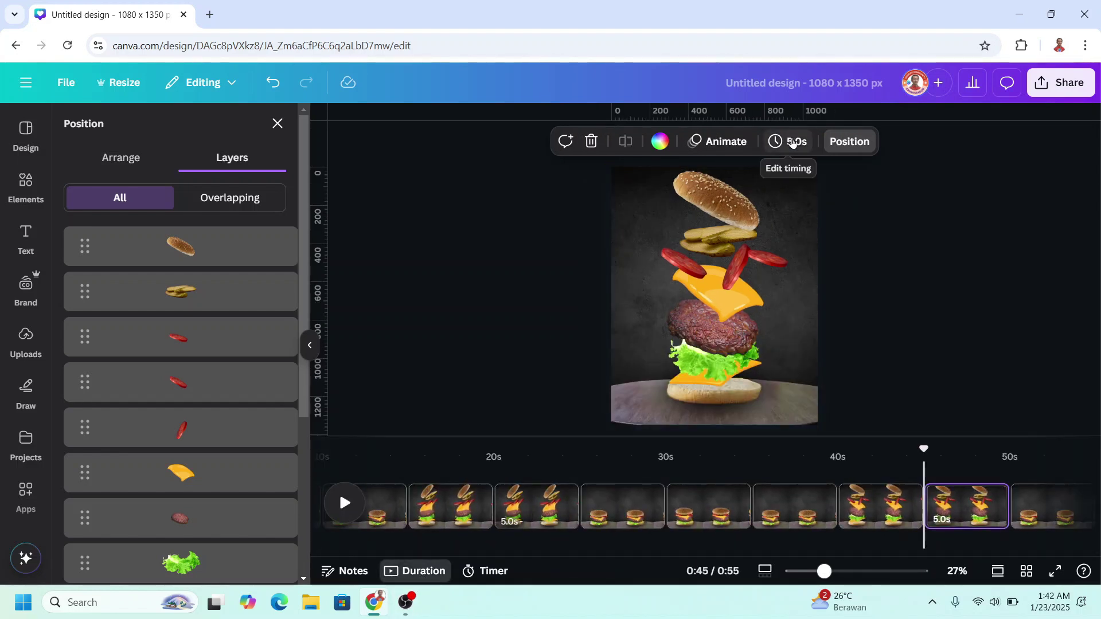
Set the page duration to 1.0 s and apply it to all 11 pages, totalling 0:11
left_click(794, 143)
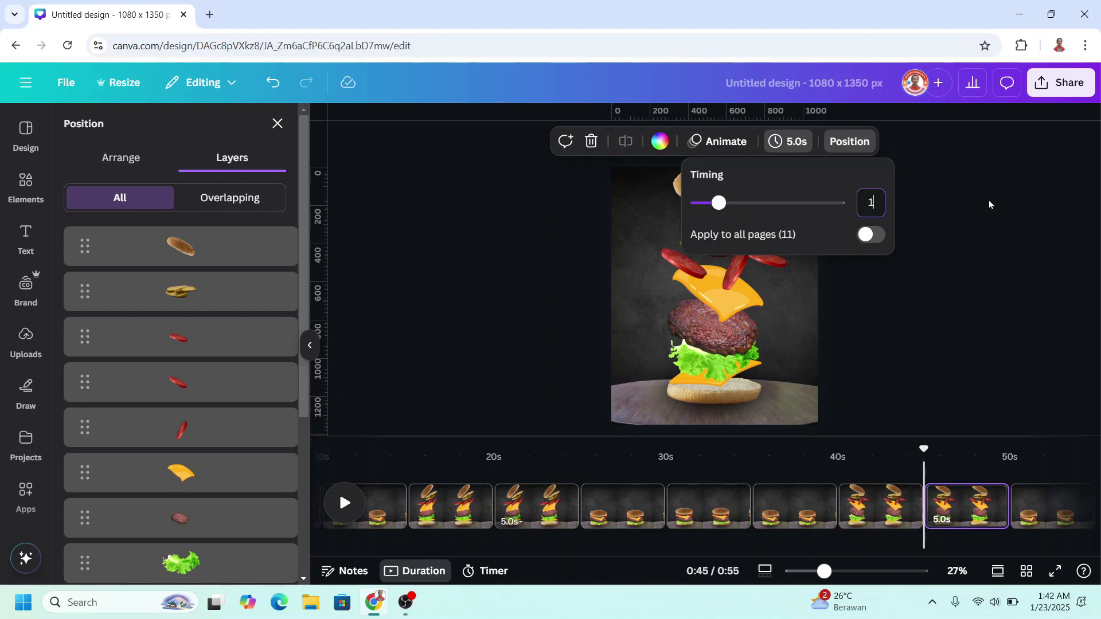
left_click(872, 235)
left_click(427, 577)
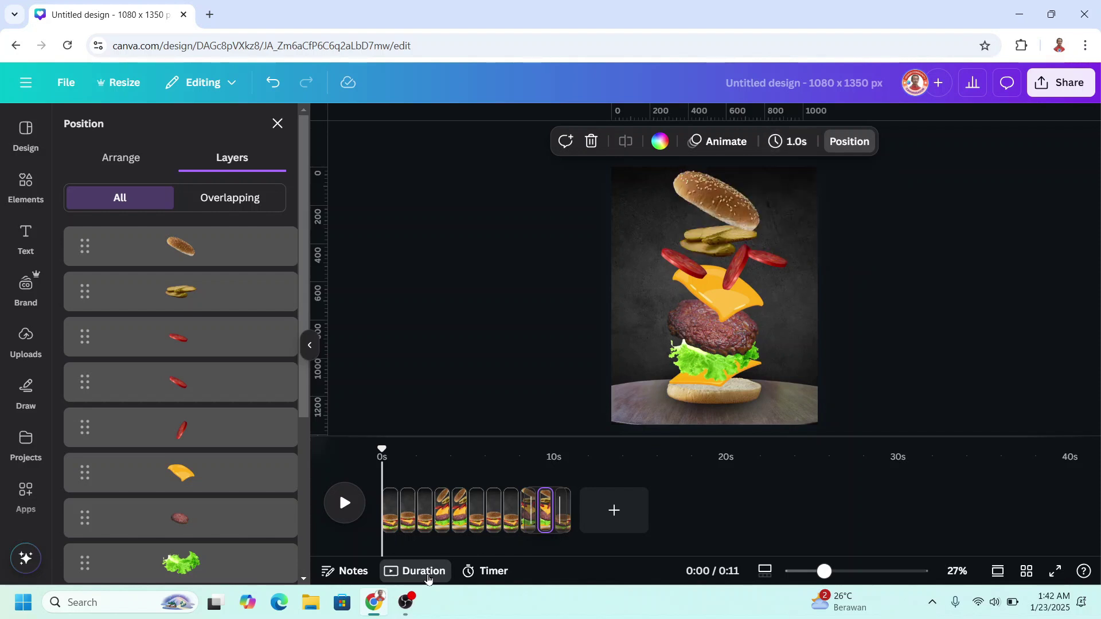
left_click(430, 575)
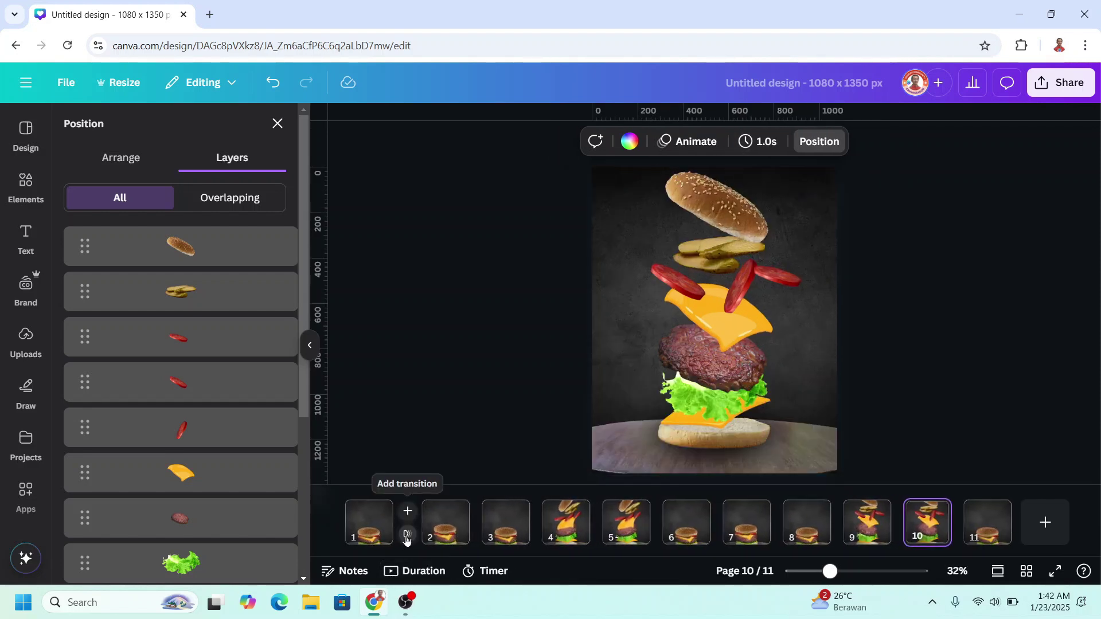
Apply a 0.5-second Match & Move transition between all 11 pages
left_click(407, 534)
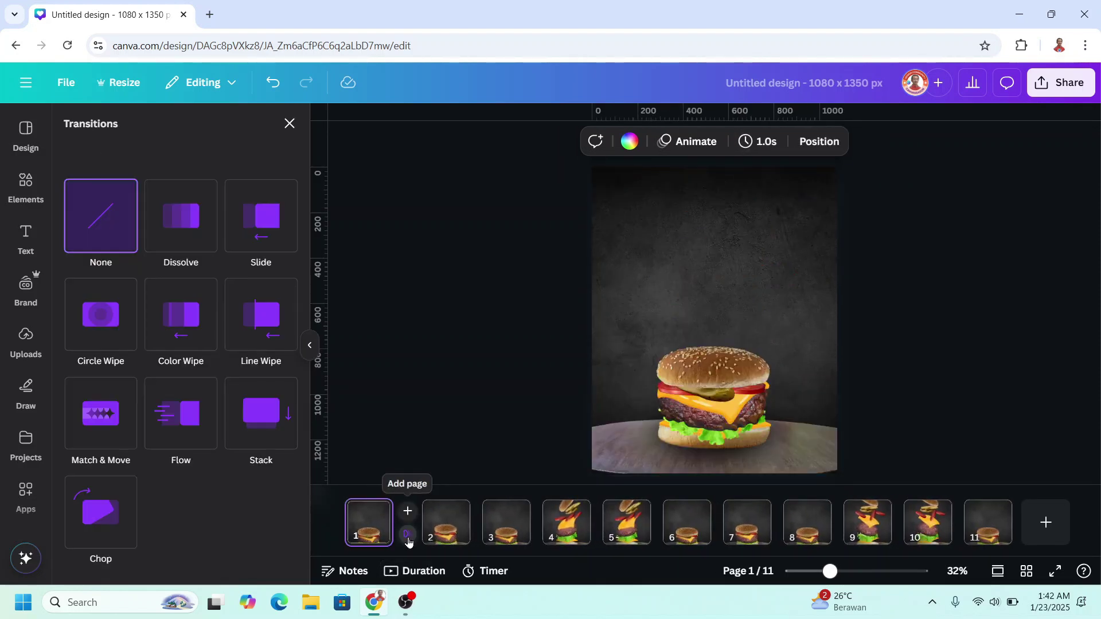
left_click(92, 423)
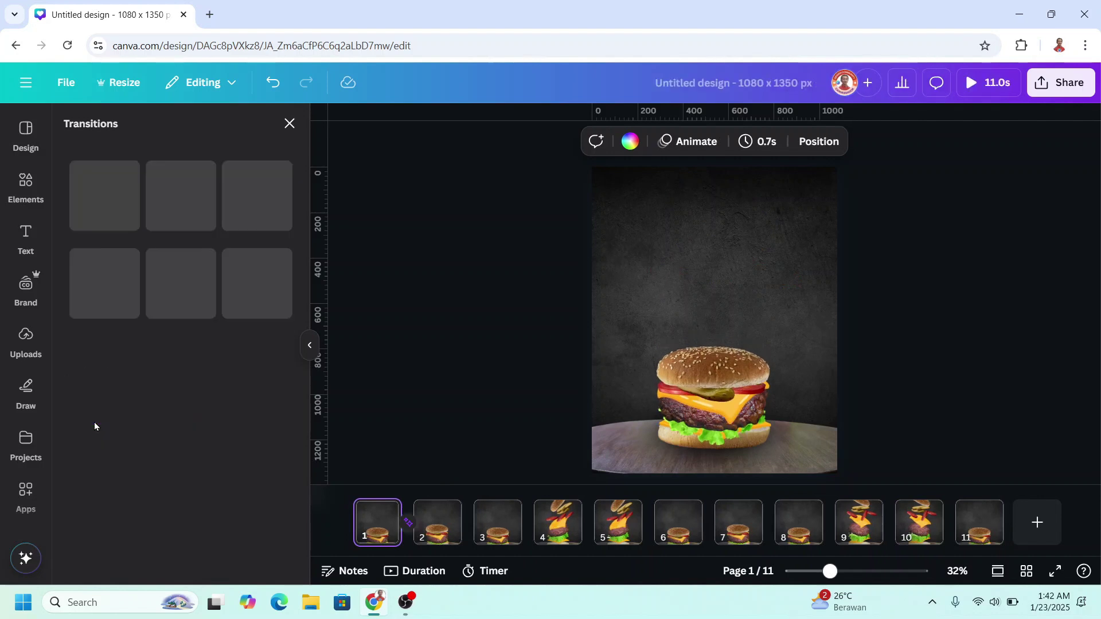
scroll(221, 481, "down", 3)
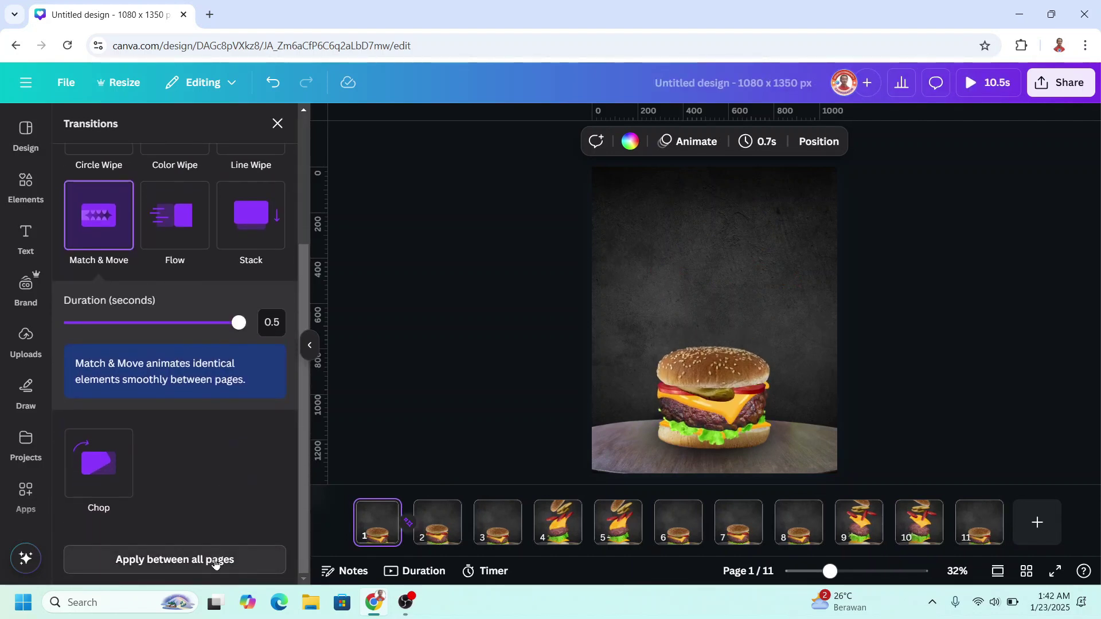
left_click(216, 561)
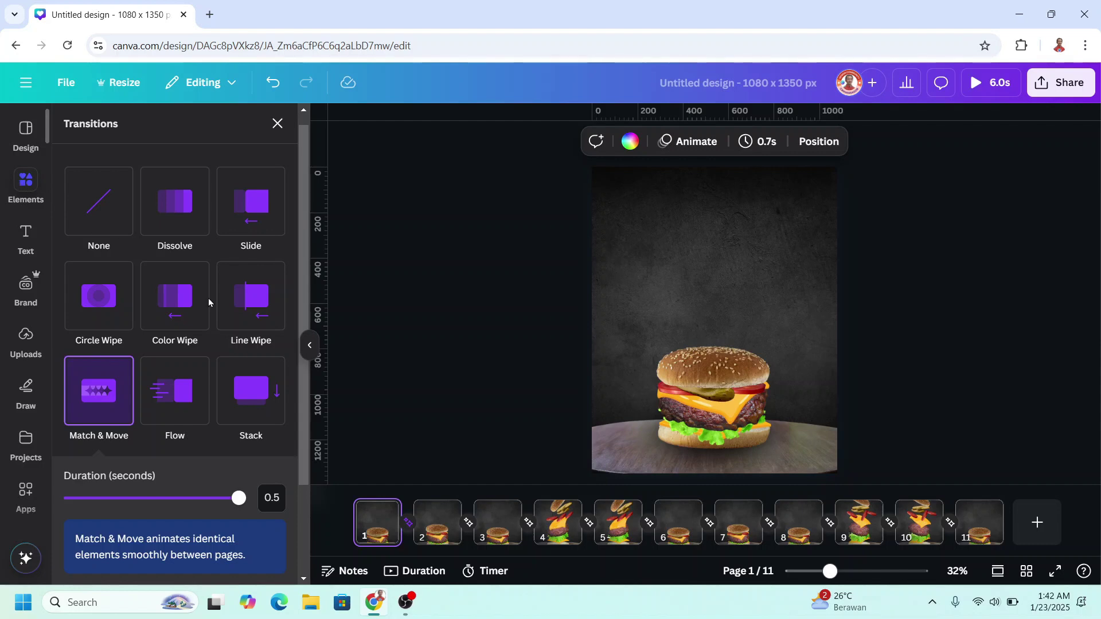
left_click(496, 469)
left_click(556, 529)
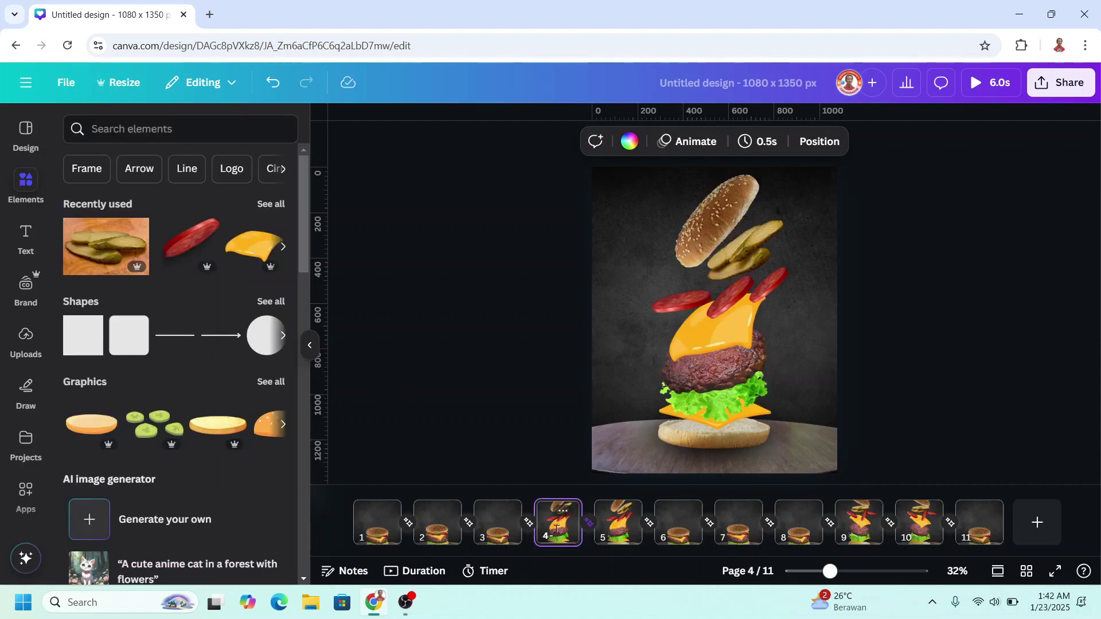
Add the fire video from Recently used to page 4 and stretch it over the page
left_click(270, 204)
left_click(274, 331)
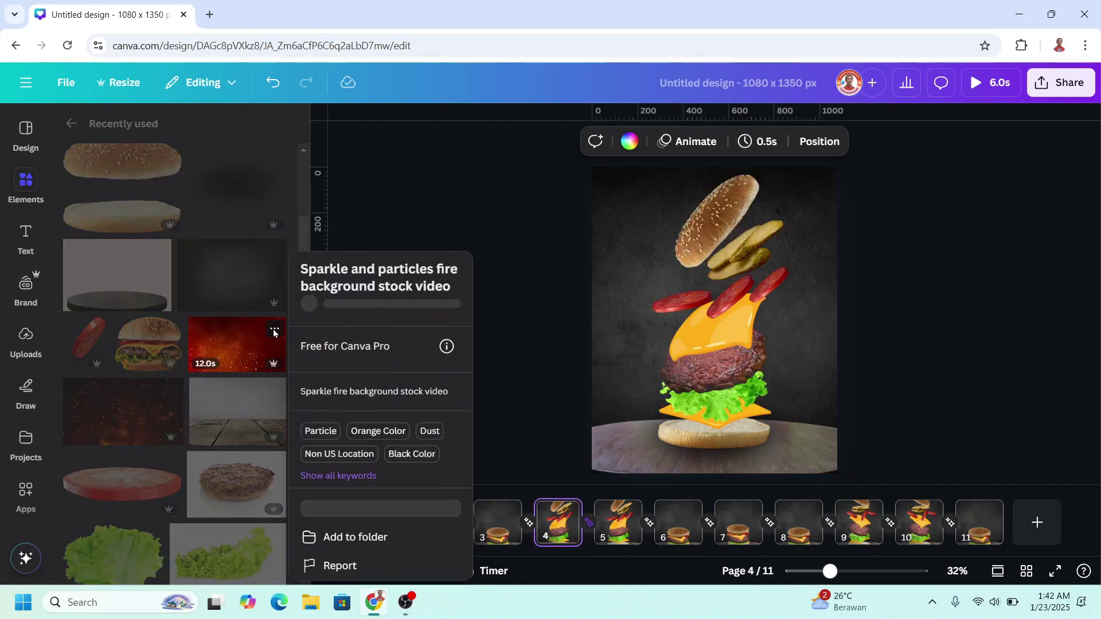
left_click(241, 356)
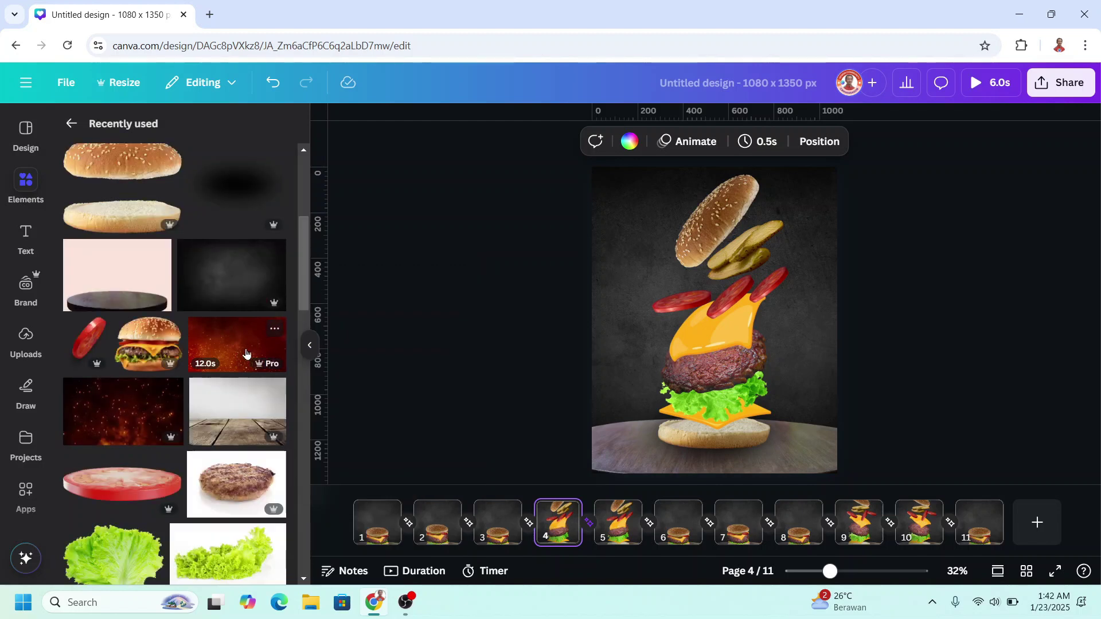
left_click(248, 354)
left_click_drag(712, 363, 700, 449)
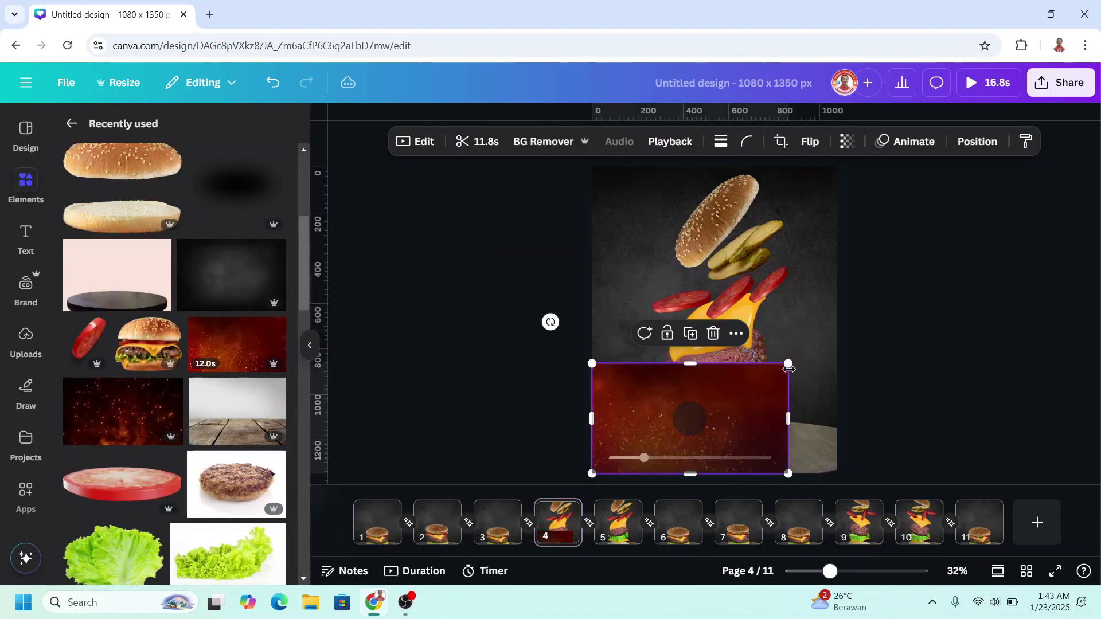
left_click_drag(796, 362, 839, 331)
left_click_drag(712, 332, 714, 162)
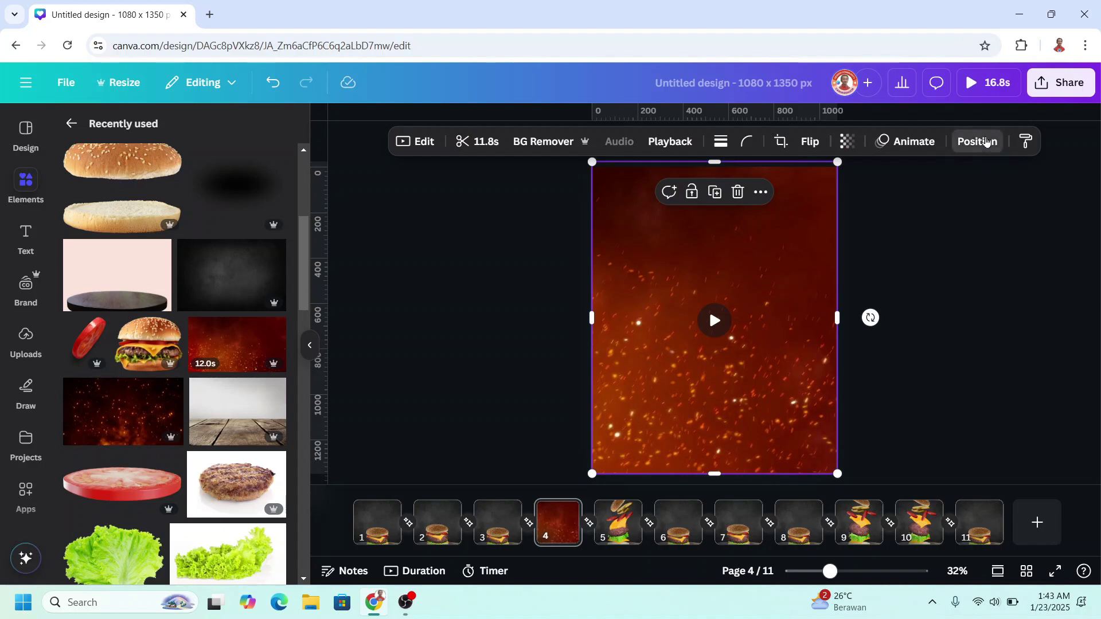
Place the fire video layer just above the background, set transparency 36, and copy it
left_click(978, 141)
left_click_drag(222, 249, 217, 520)
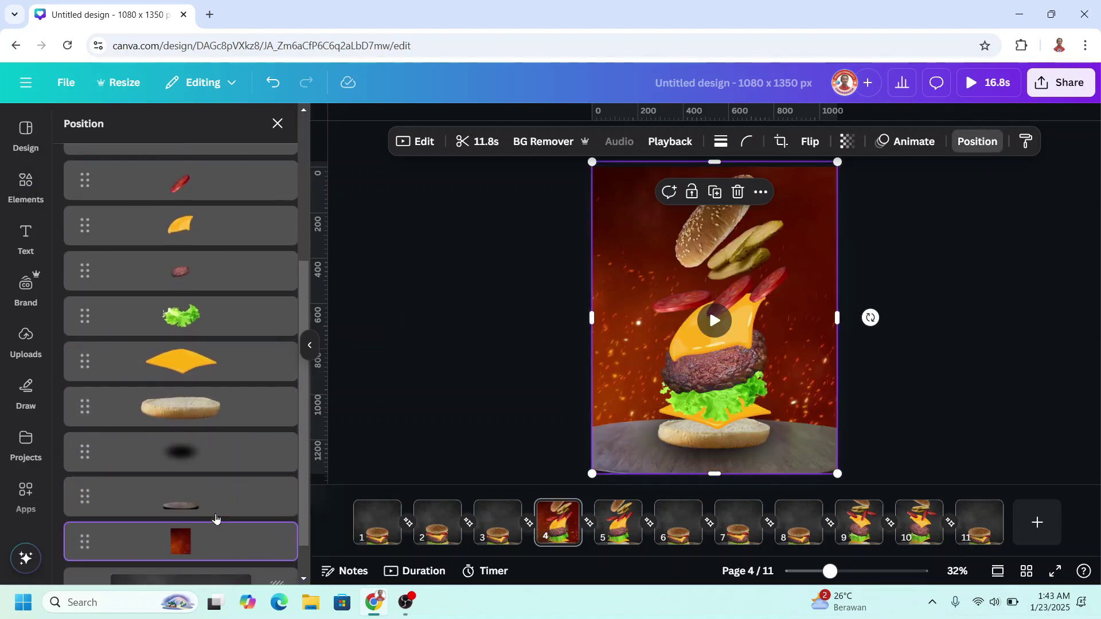
left_click(847, 142)
left_click_drag(877, 208, 813, 217)
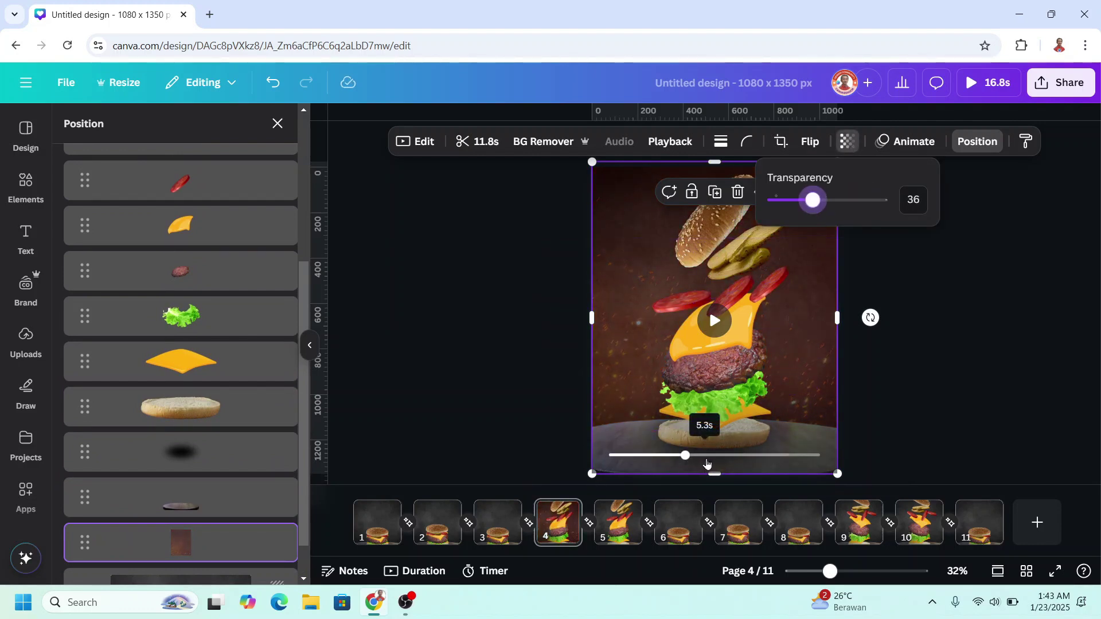
right_click(227, 546)
left_click(293, 189)
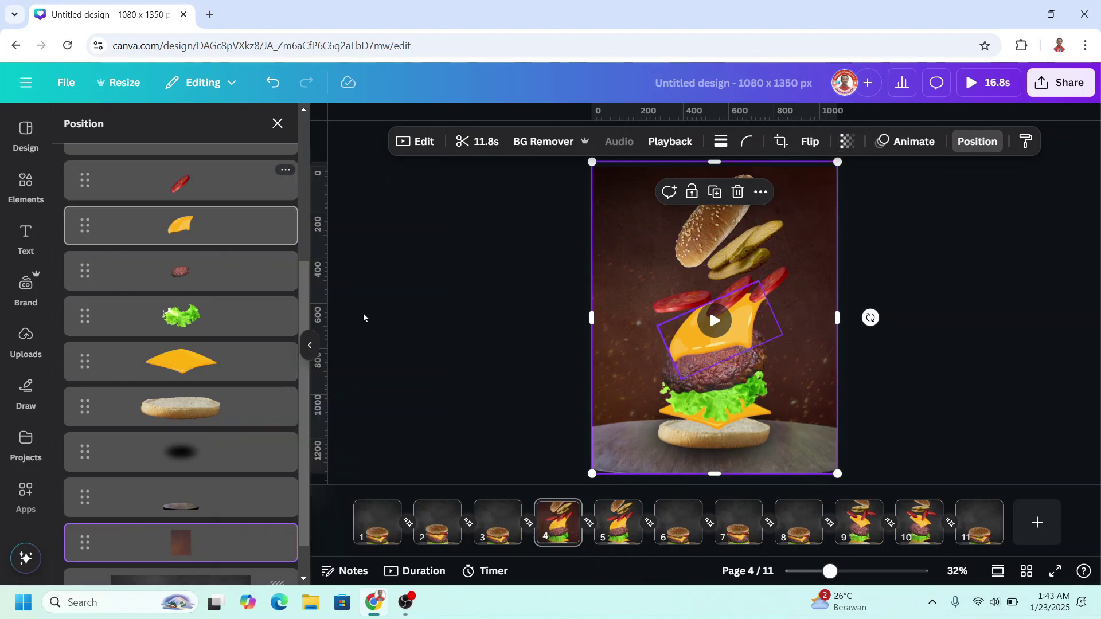
left_click(618, 522)
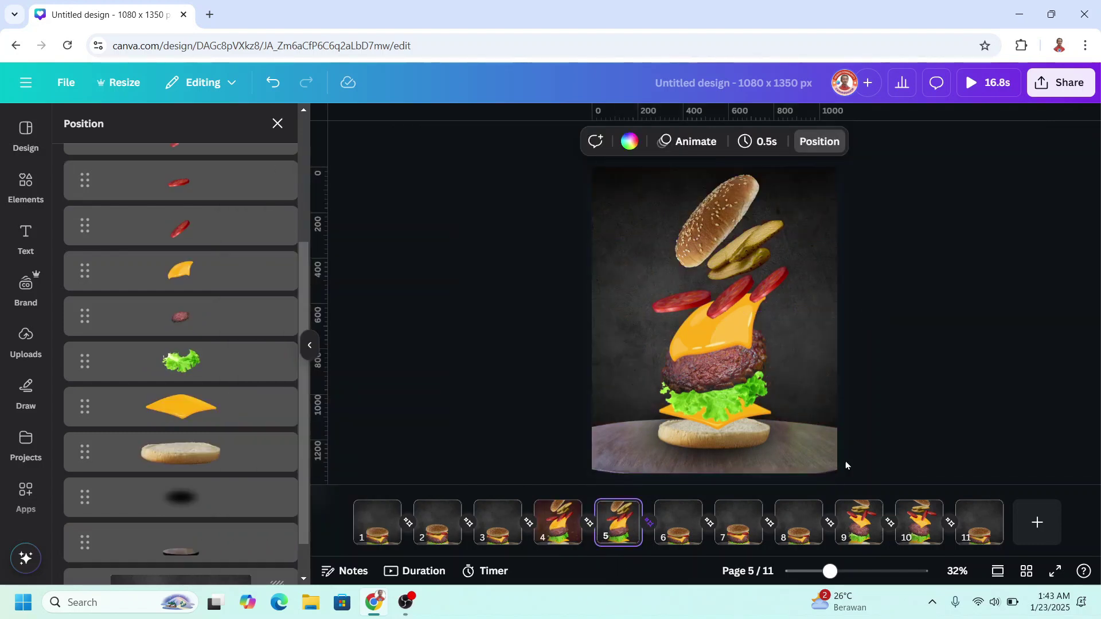
left_click(814, 216)
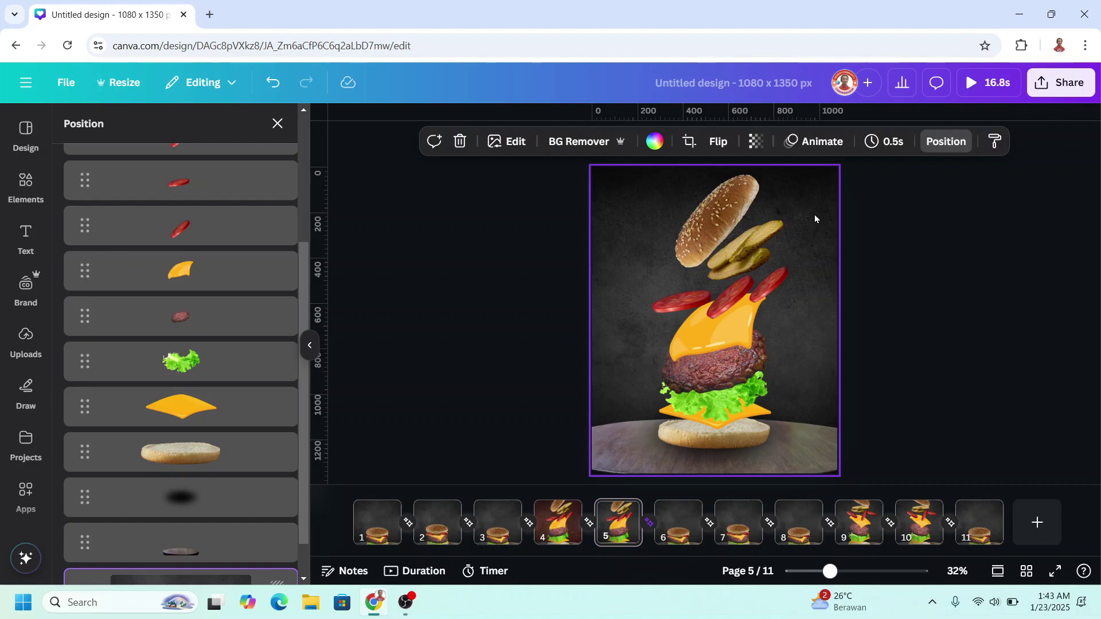
Paste the dimmed fire video onto page 5 and move it behind the burger layers
right_click(814, 214)
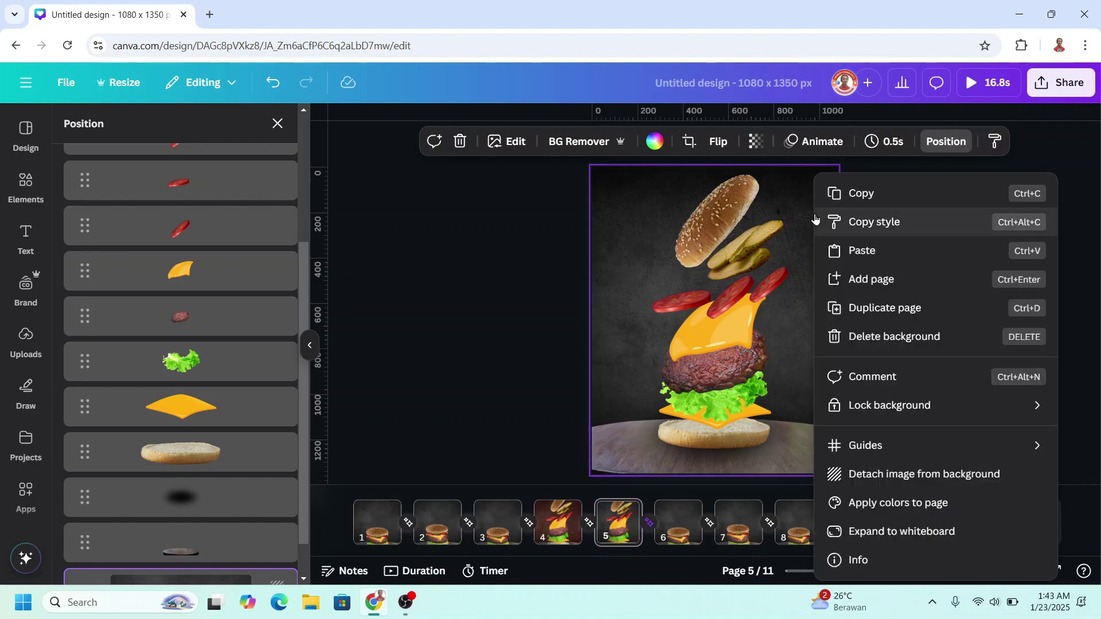
left_click(858, 249)
left_click_drag(216, 260, 216, 519)
Paste the same dimmed fire video onto pages 9 and 10
left_click(870, 535)
right_click(809, 179)
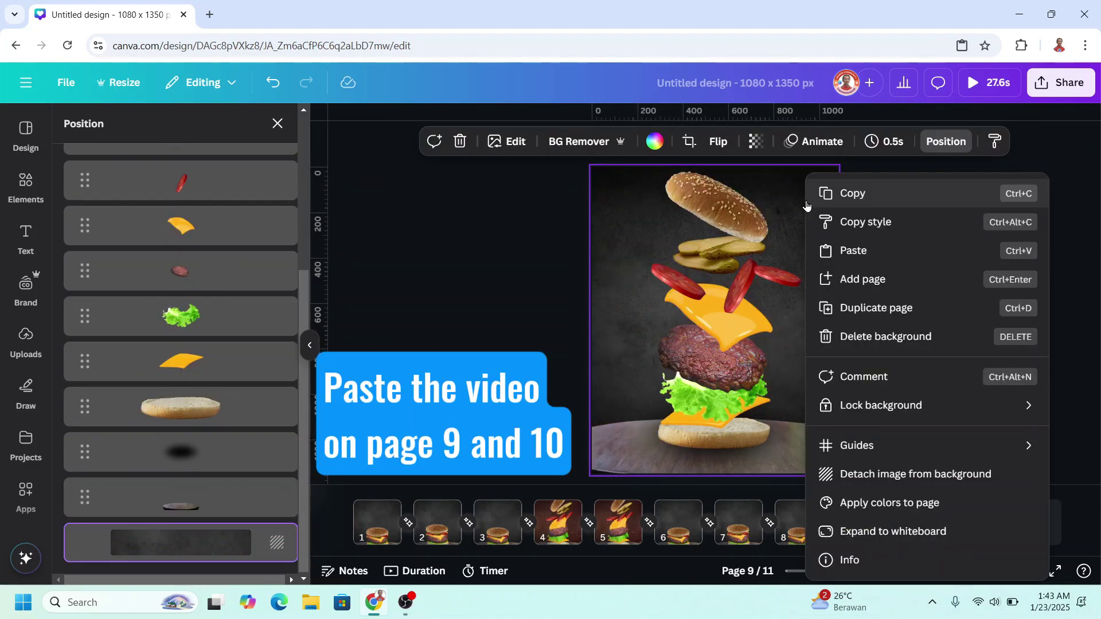
left_click(847, 249)
left_click(920, 522)
key("ctrl+v")
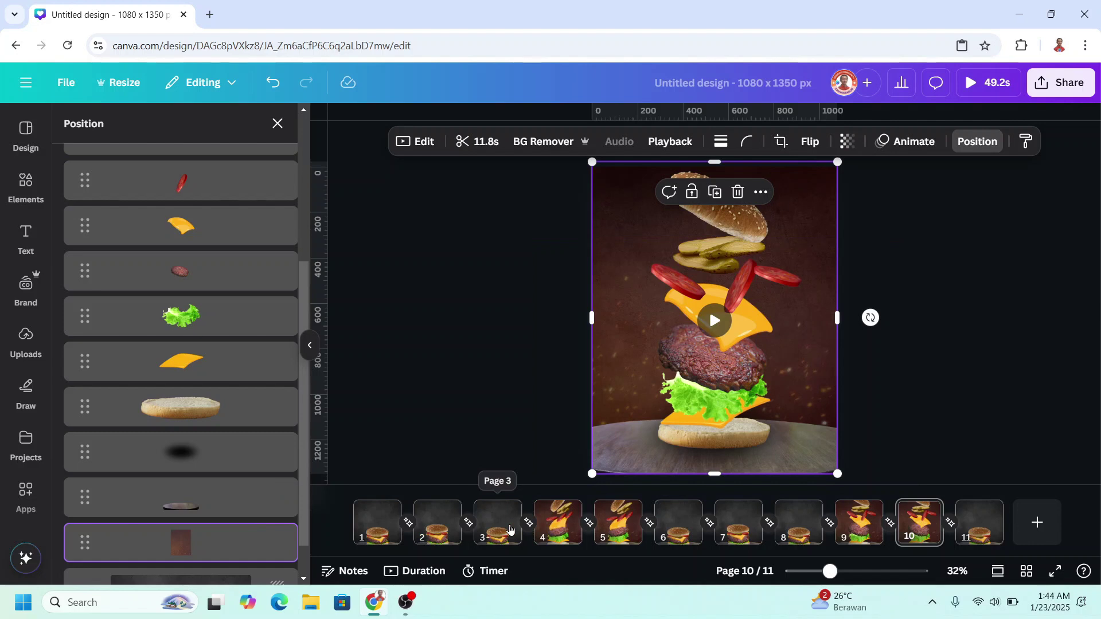
left_click(379, 529)
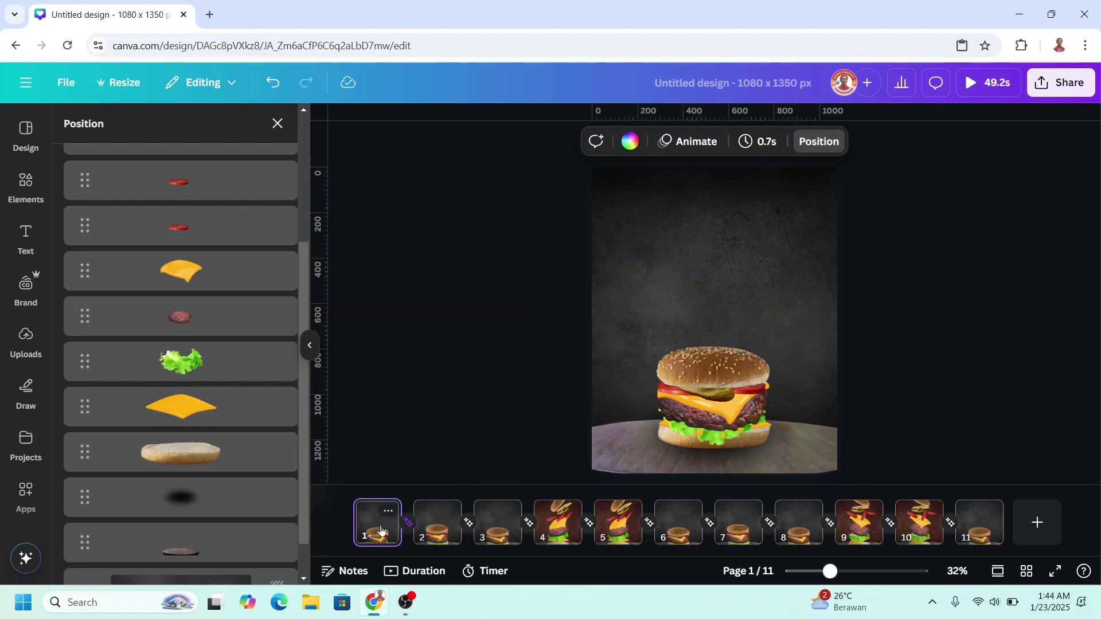
Add a white TASTE heading in Zuume Rough Bold, size 114, near the top of page 1
left_click(26, 236)
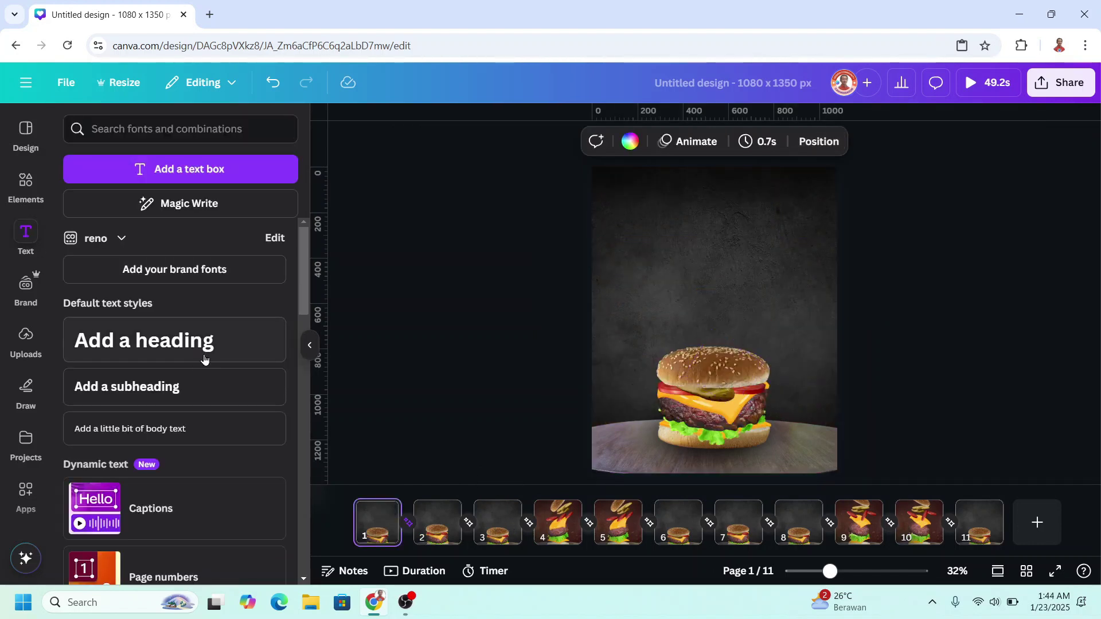
key("ctrl+v")
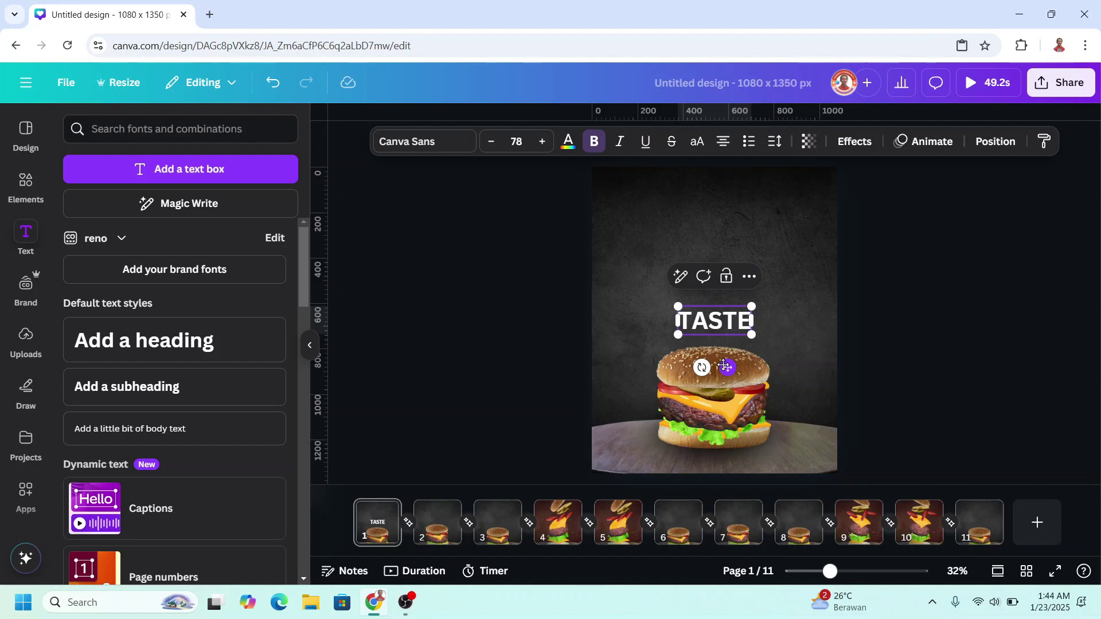
key("Return")
left_click(410, 143)
scroll(171, 391, "down", 1)
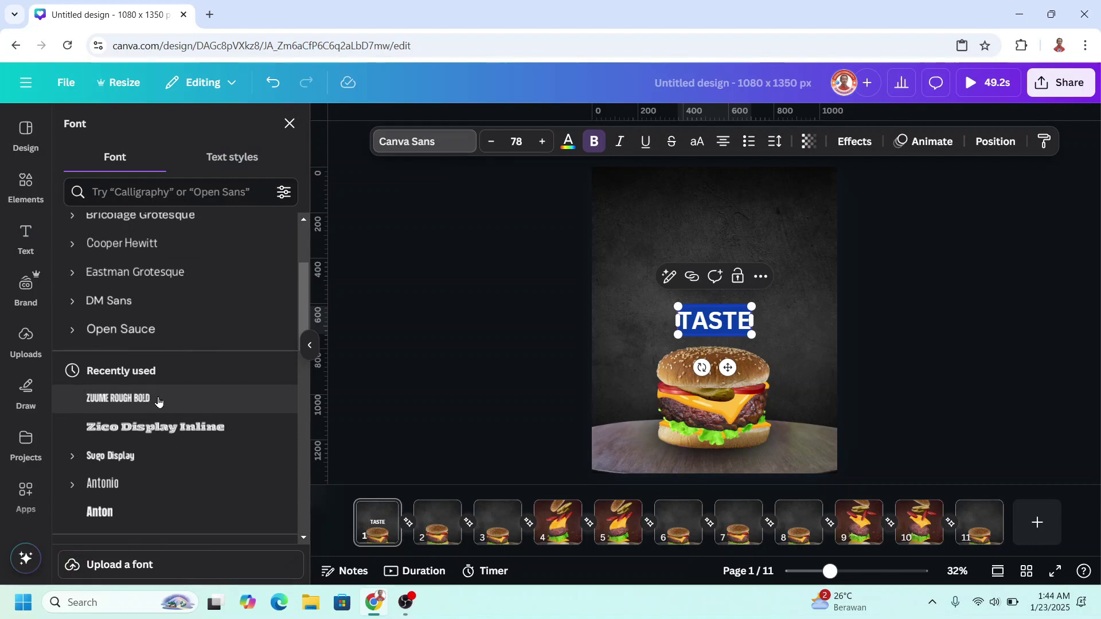
left_click(806, 318)
left_click_drag(721, 316, 726, 228)
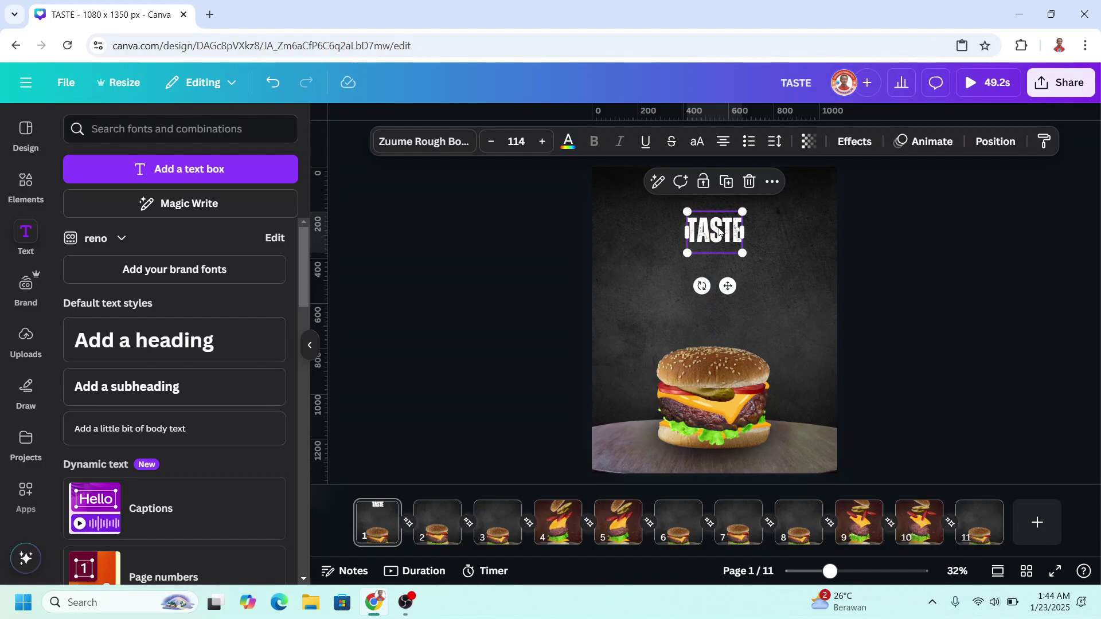
Copy the TASTE heading from page 1 onto page 2
right_click(720, 230)
left_click(762, 181)
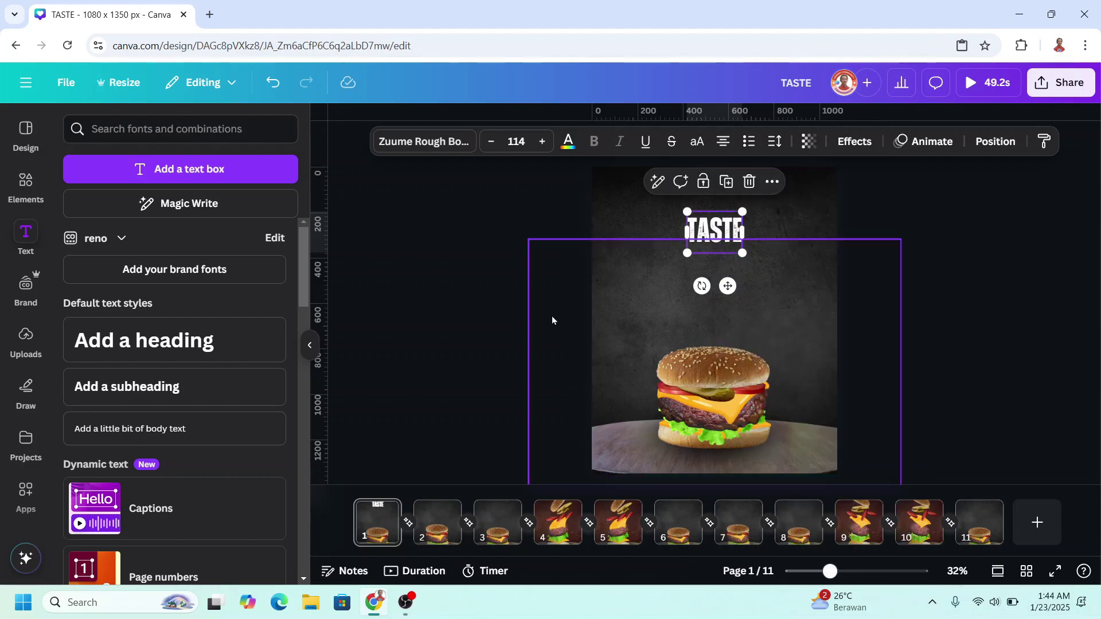
left_click(454, 531)
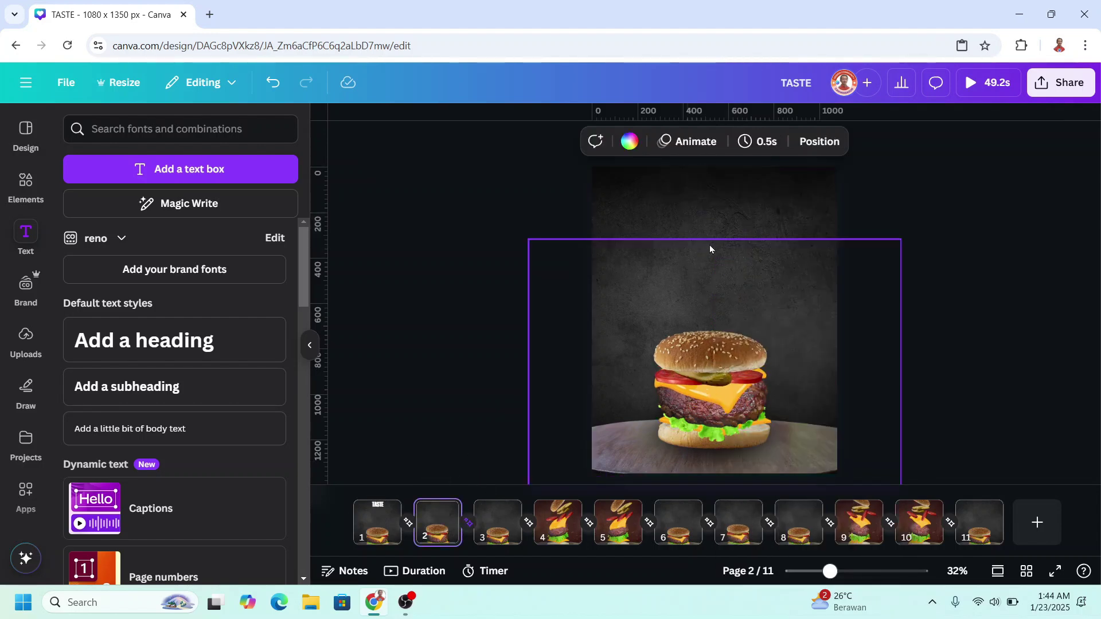
right_click(710, 248)
key("ctrl+v")
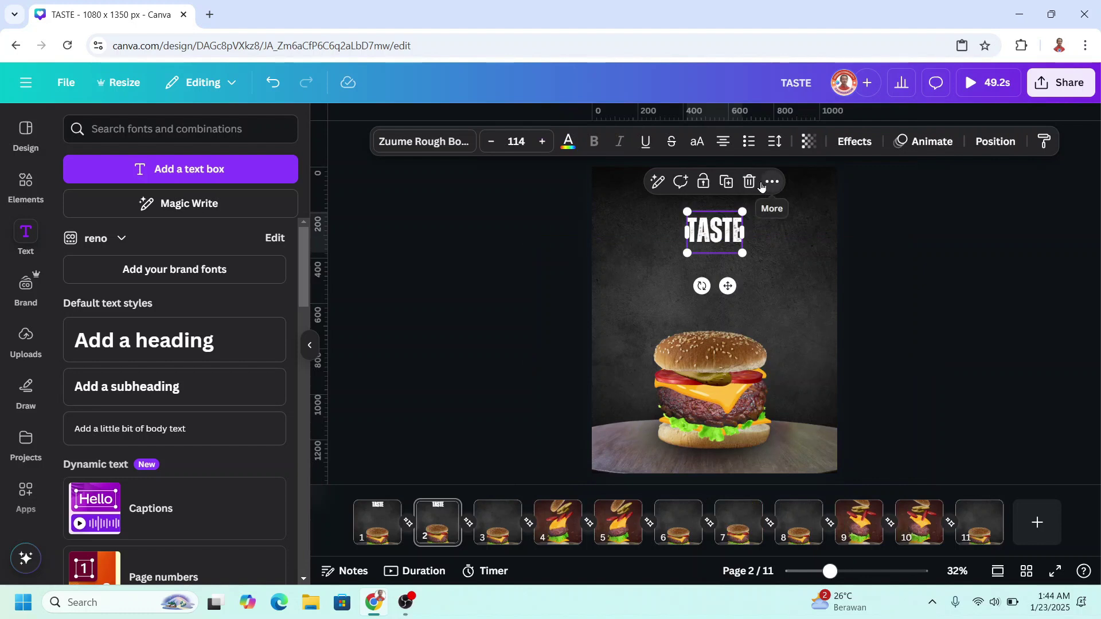
Duplicate TASTE below itself, retype it as DOUBLE and colour it orange
left_click(727, 182)
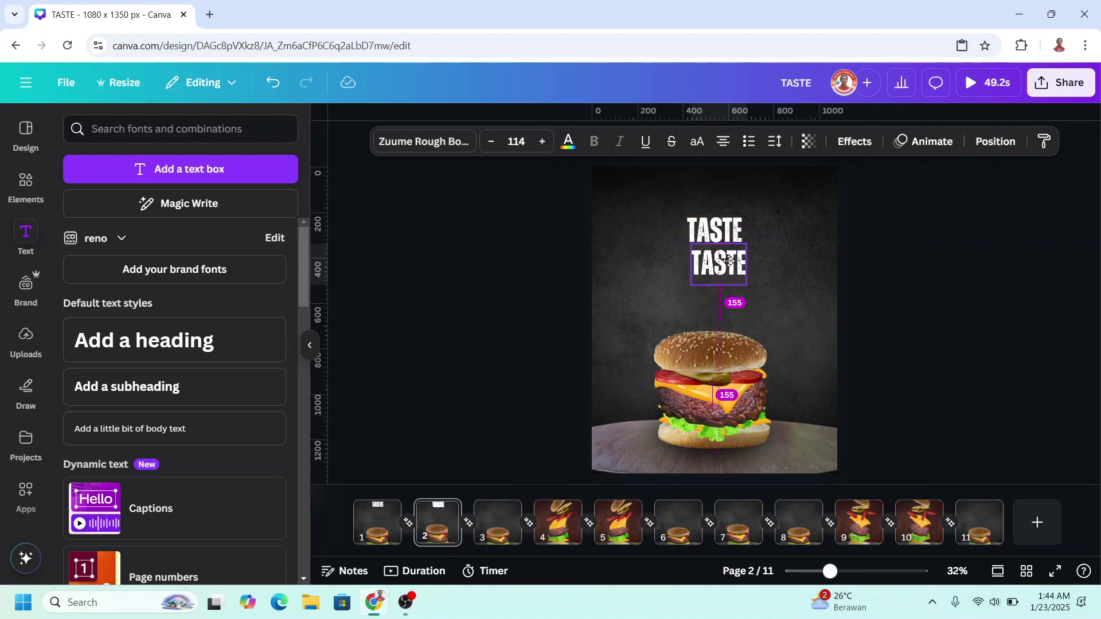
double_click(721, 256)
type("DOUBLE")
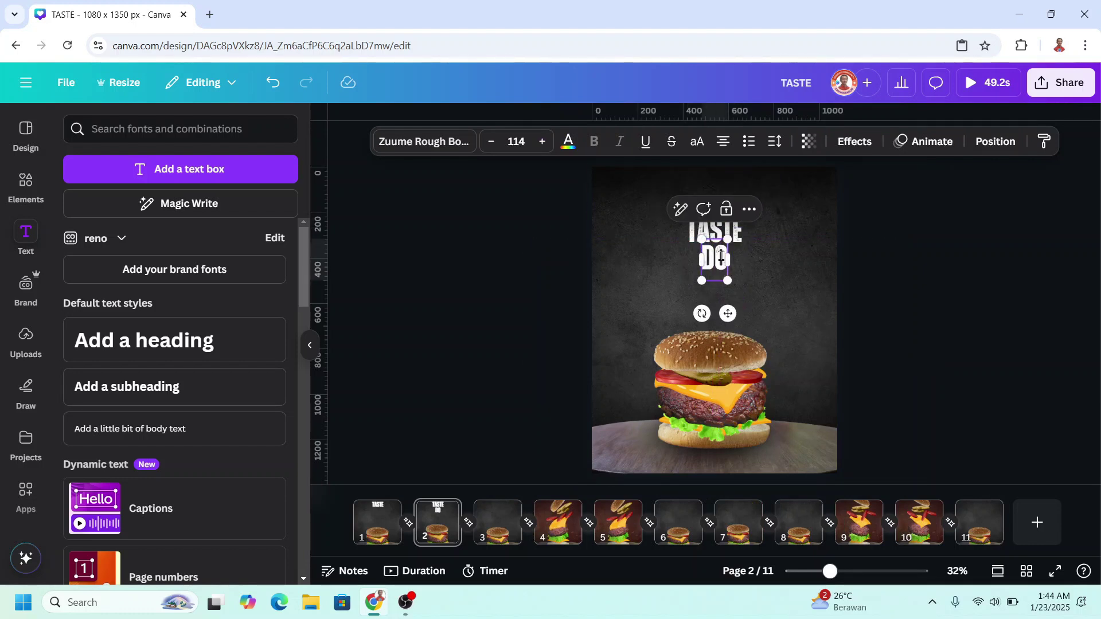
key("ctrl+a")
left_click(568, 141)
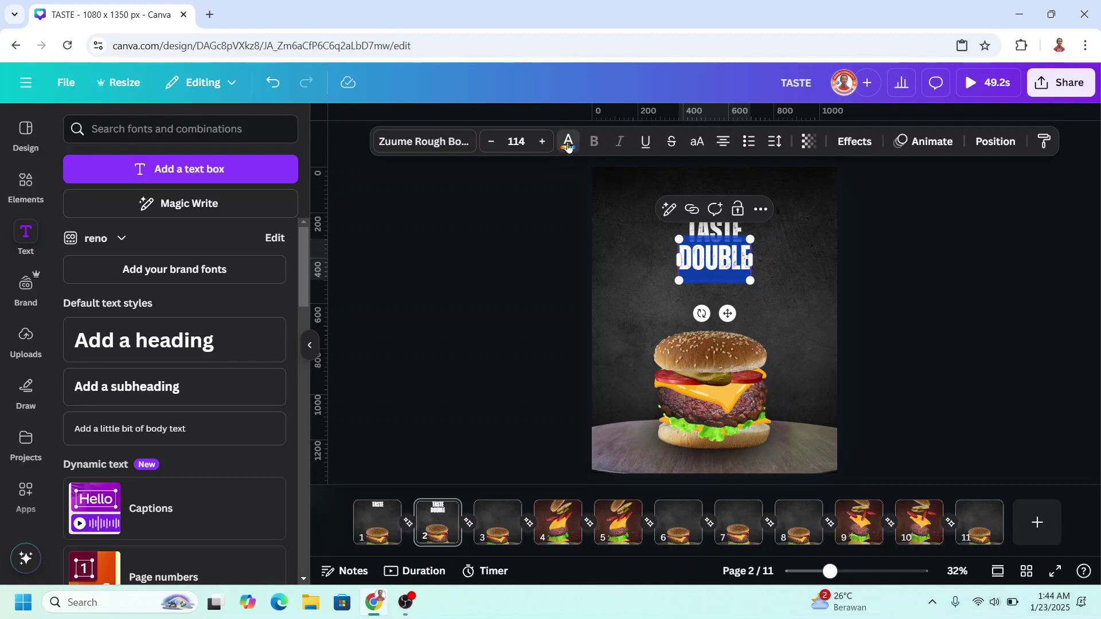
left_click(193, 231)
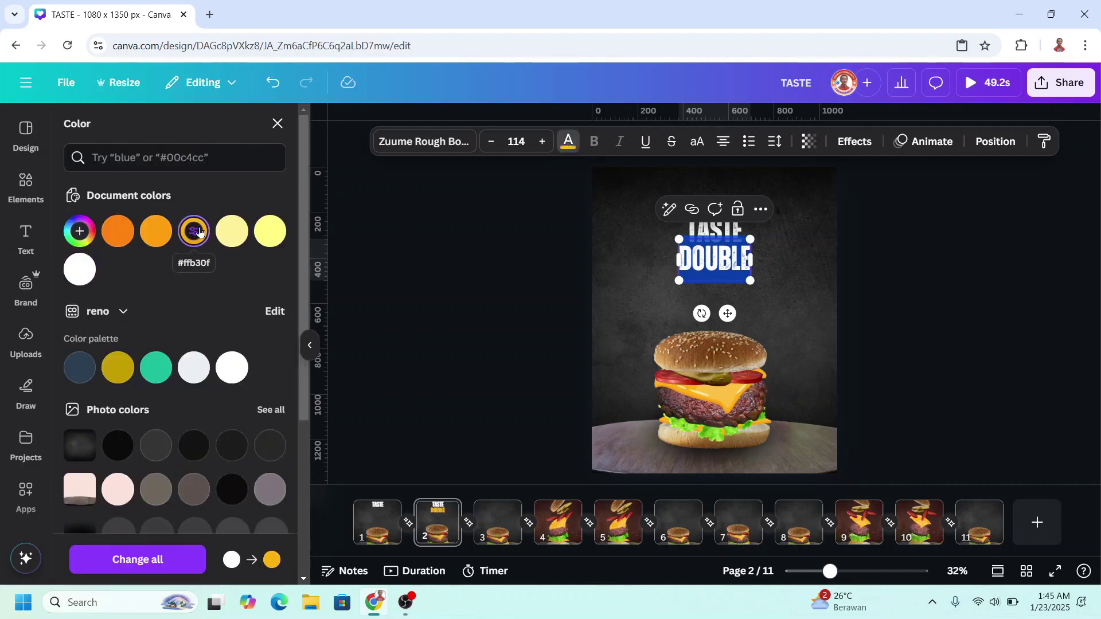
Select both the TASTE and DOUBLE titles in Layers and copy them
key("alt+1")
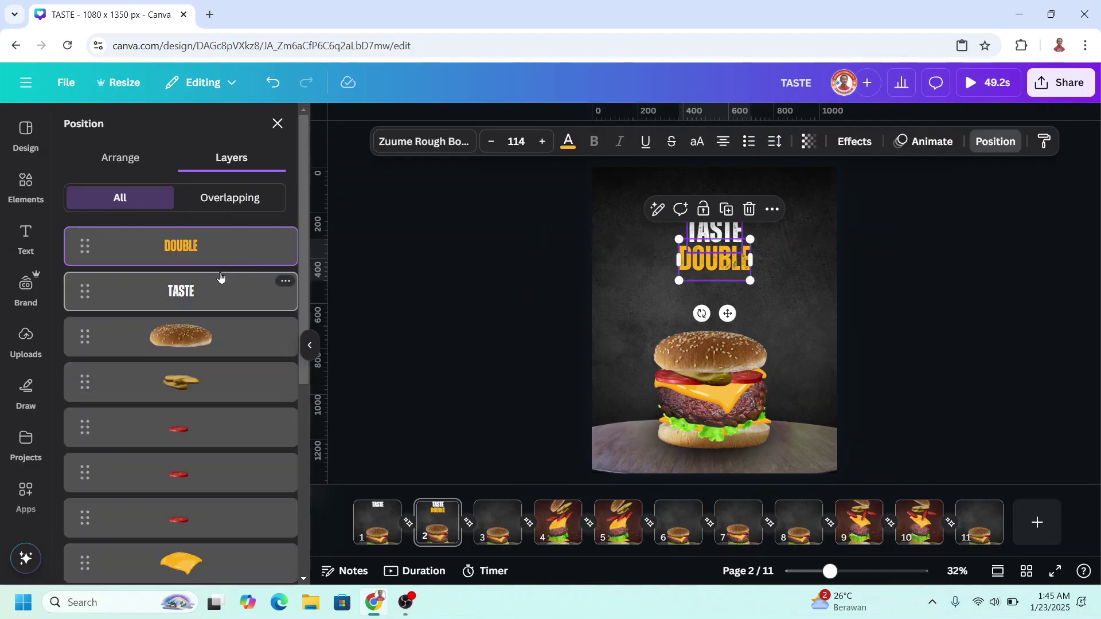
left_click(227, 313, "shift")
right_click(744, 230)
key("Escape")
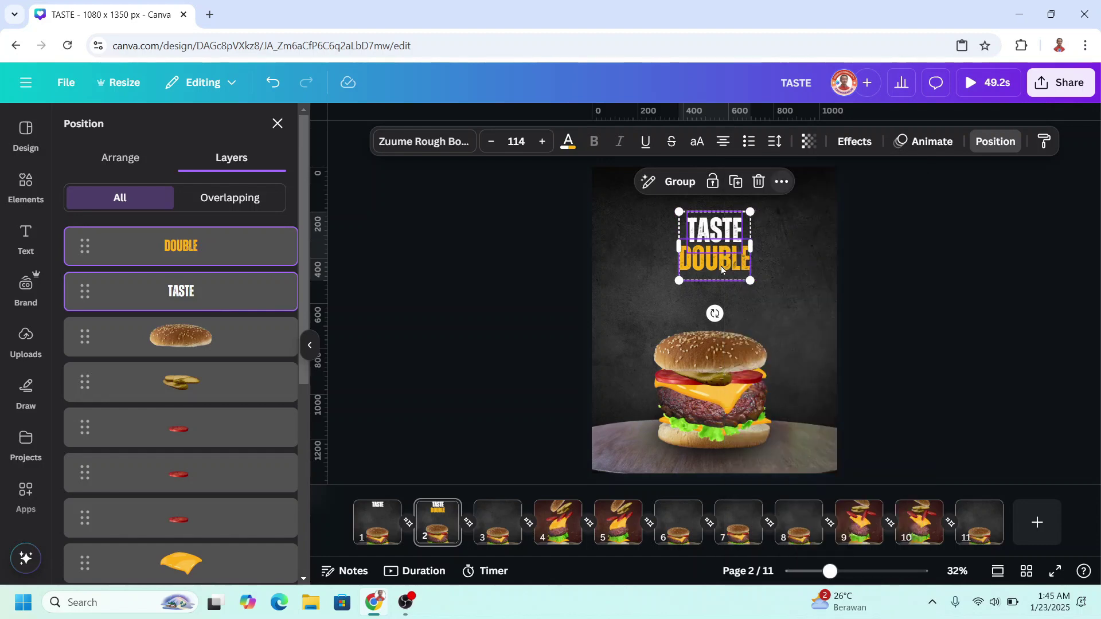
Paste TASTE and DOUBLE onto page 3 and place a second DOUBLE copy below
left_click(489, 531)
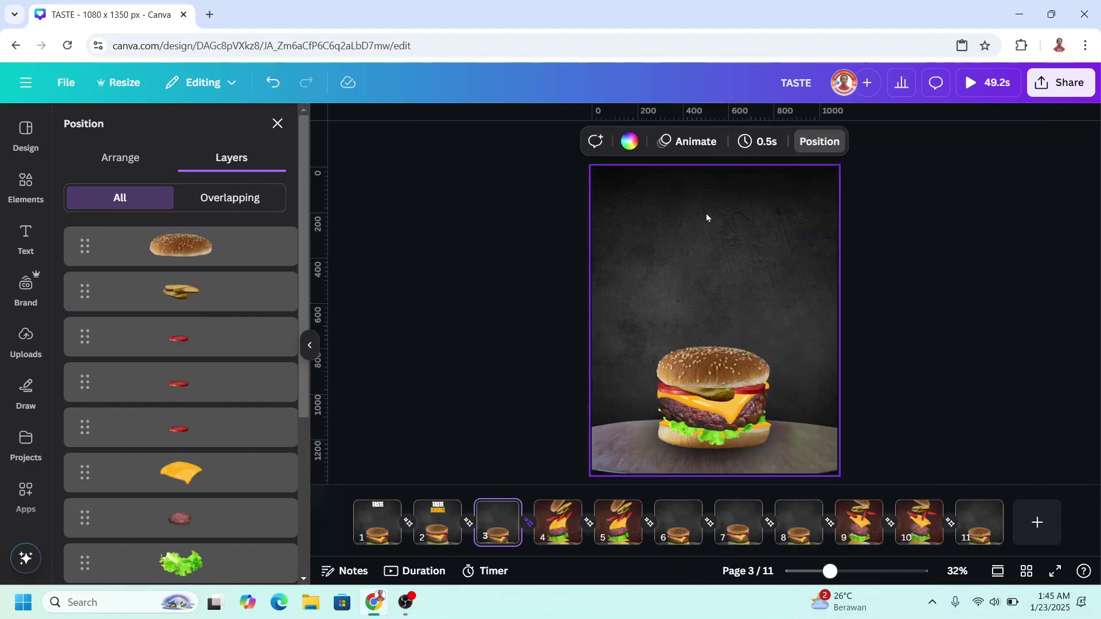
right_click(706, 215)
left_click(762, 253)
left_click(745, 267)
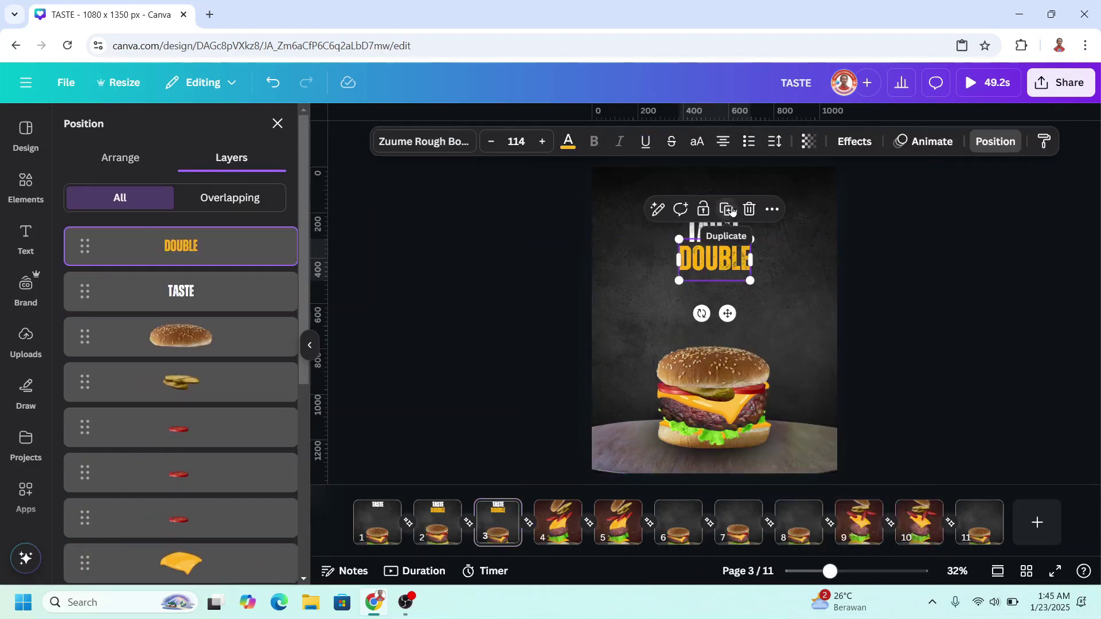
left_click_drag(735, 283, 731, 284)
Retype the lower copy as CHEESE and nudge it up closer to DOUBLE
double_click(730, 283)
type("C")
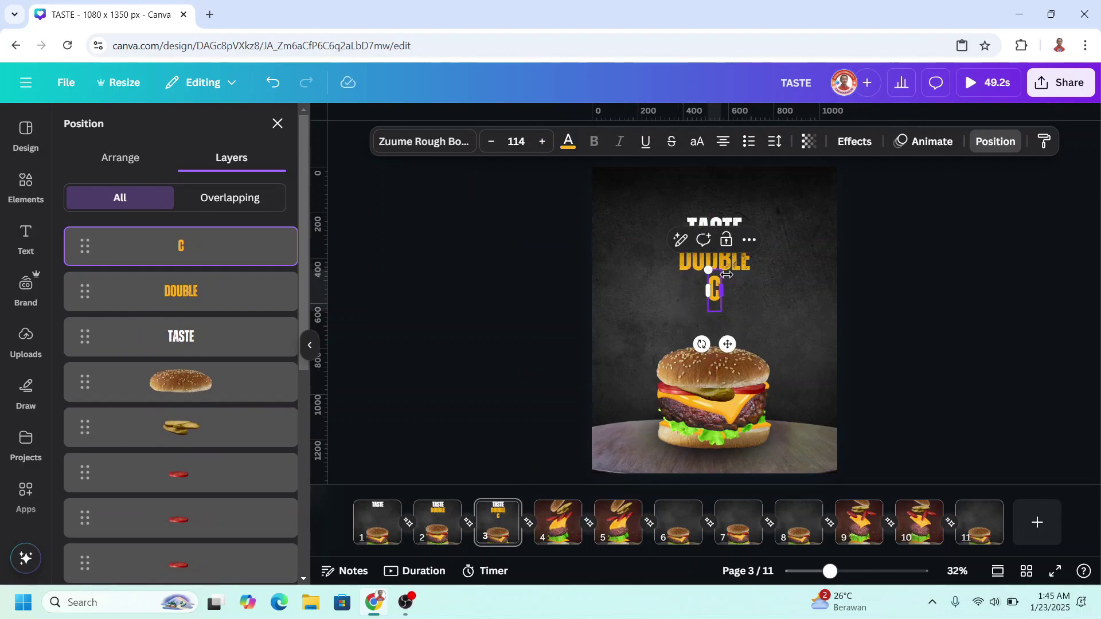
type("HEESE")
scroll(755, 400, "up", 5)
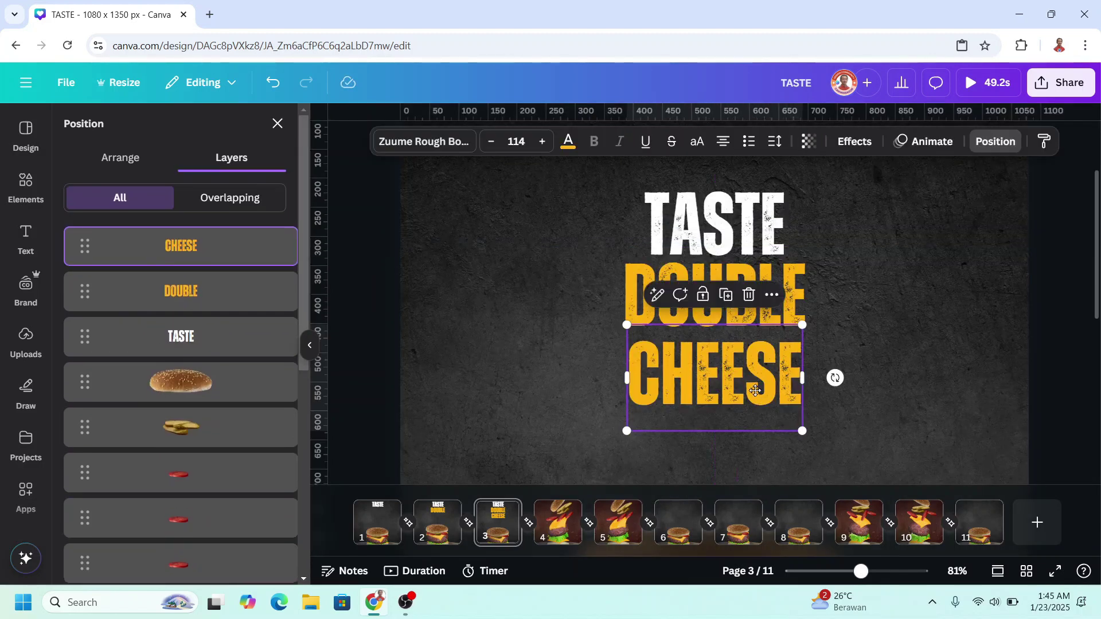
left_click_drag(755, 395, 755, 388)
scroll(755, 388, "down", 4)
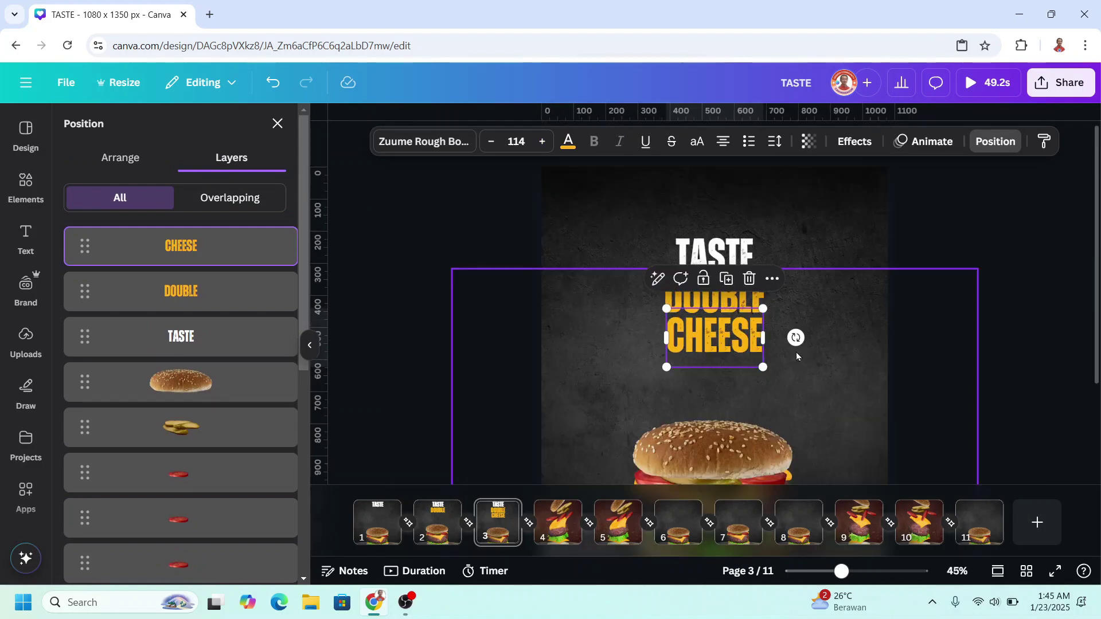
Copy page 3's TASTE title for reuse on page 6
left_click(731, 245)
right_click(732, 248)
key("Escape")
left_click(679, 529)
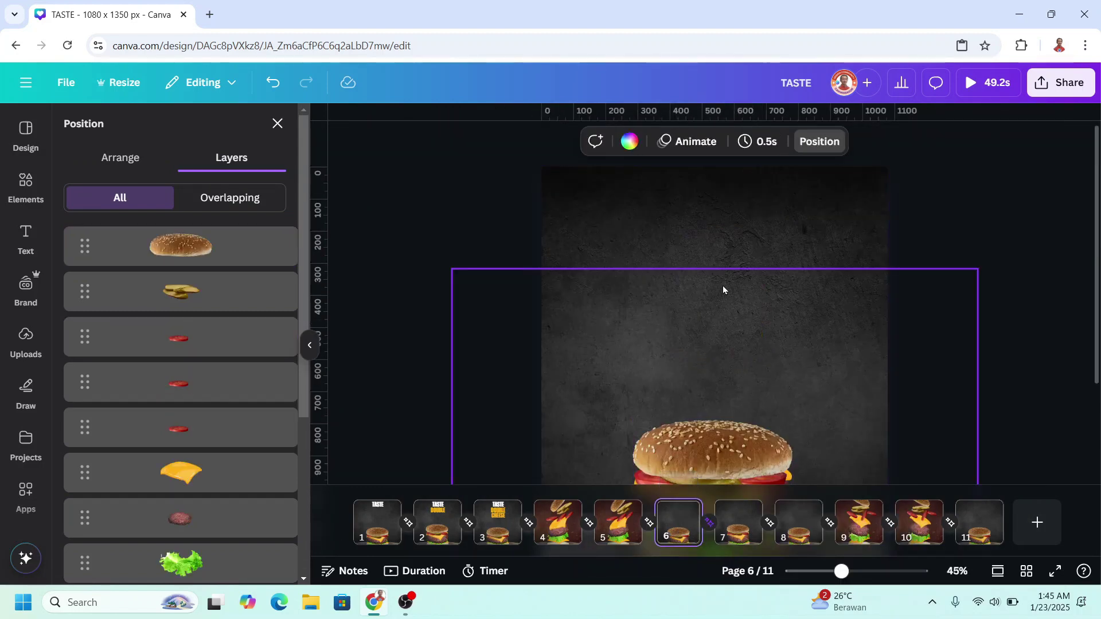
Paste the title onto page 6, retype it PAY SINGLE and centre it lower
right_click(724, 288)
left_click(779, 181)
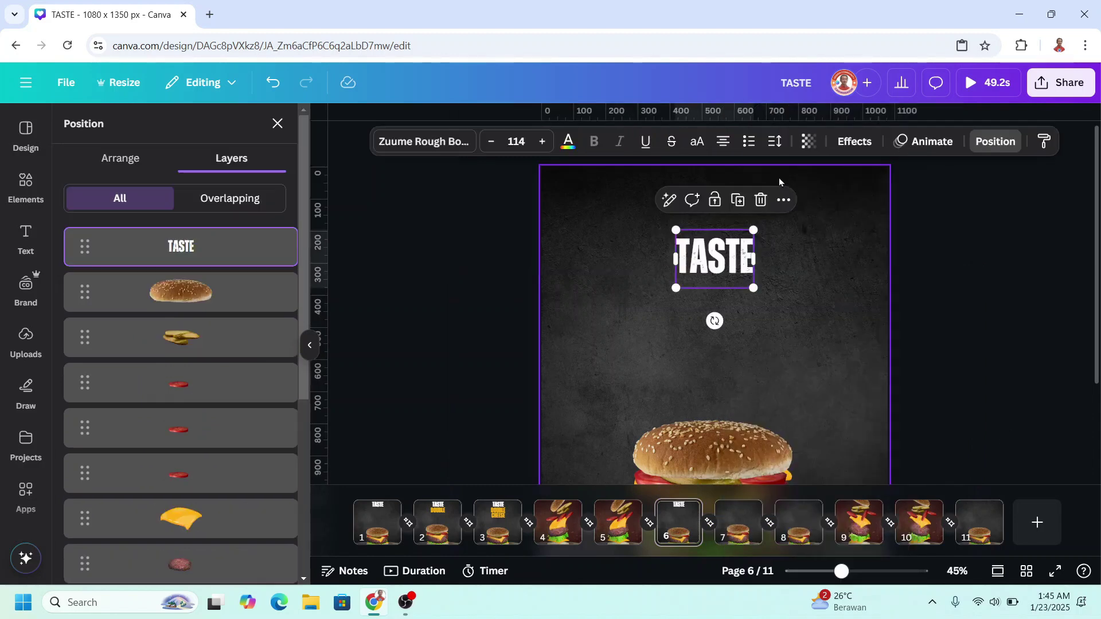
key("Return")
type("PAY SINGLE")
scroll(745, 344, "down", 2)
mouse_move(747, 230)
left_mouse_down()
mouse_move(747, 251)
mouse_move(762, 246)
left_mouse_up()
Copy the PAY SINGLE title onto pages 7 and 8
right_click(727, 267)
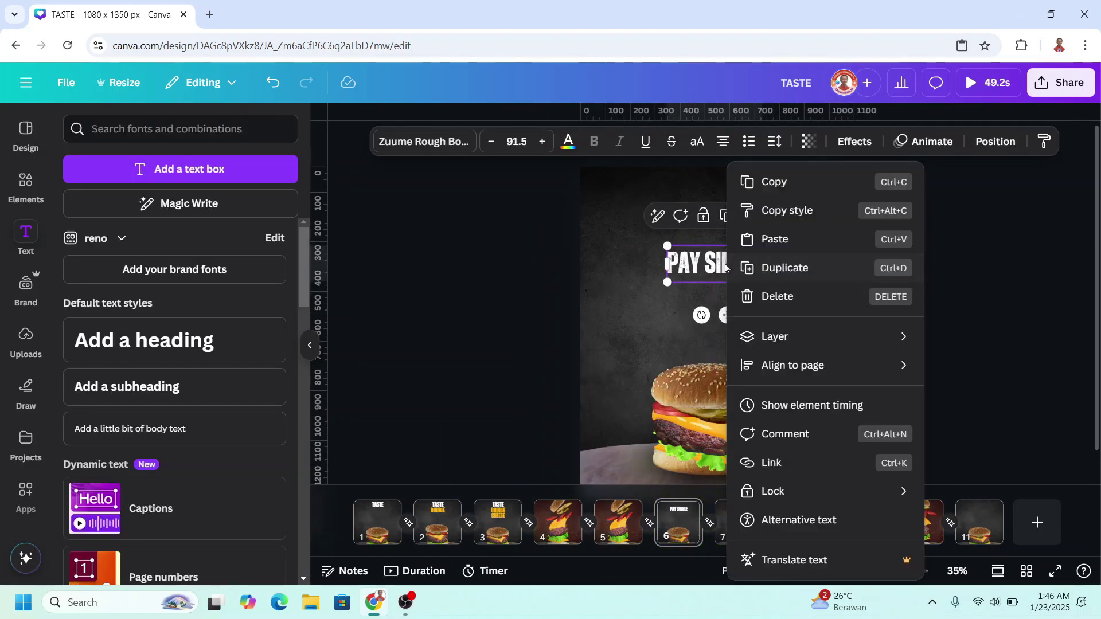
left_click(791, 182)
left_click(744, 524)
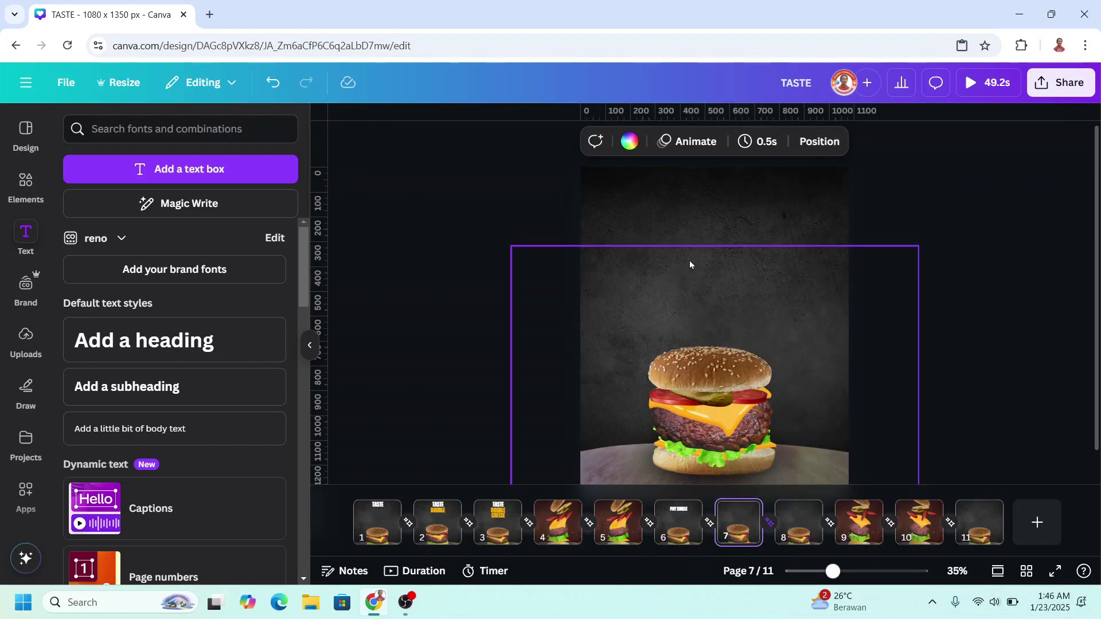
right_click(730, 213)
left_click(757, 248)
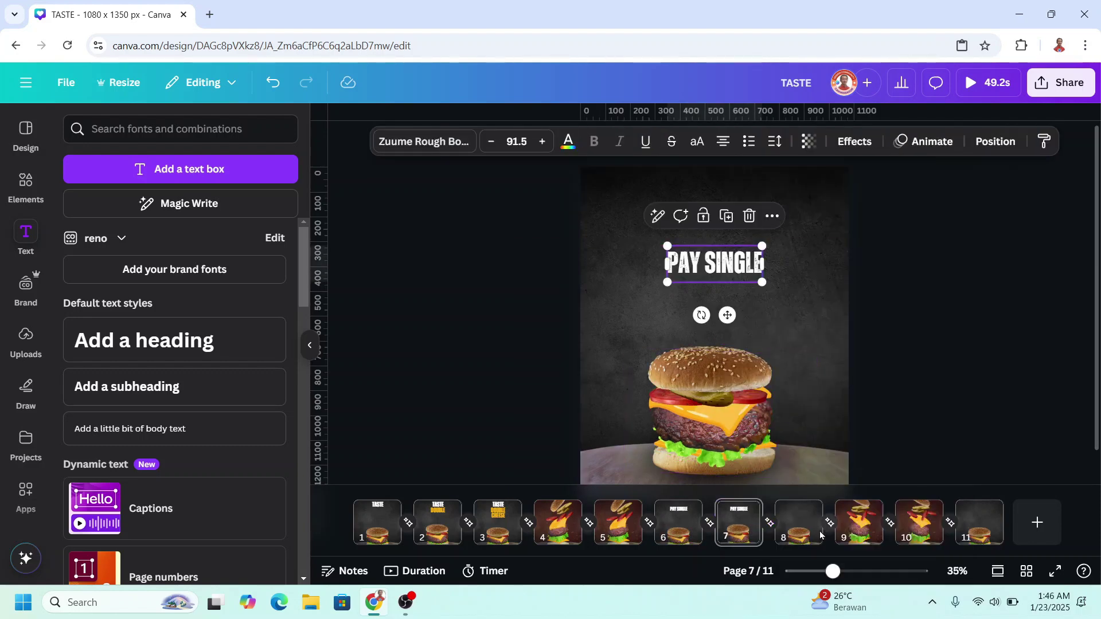
left_click(799, 522)
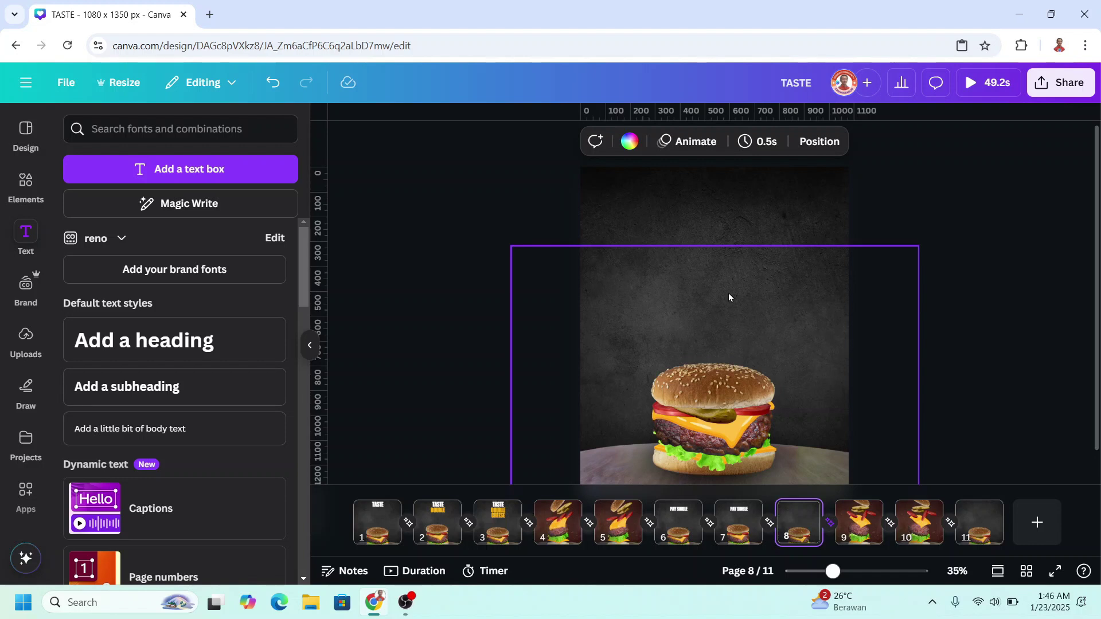
right_click(731, 231)
left_click(757, 248)
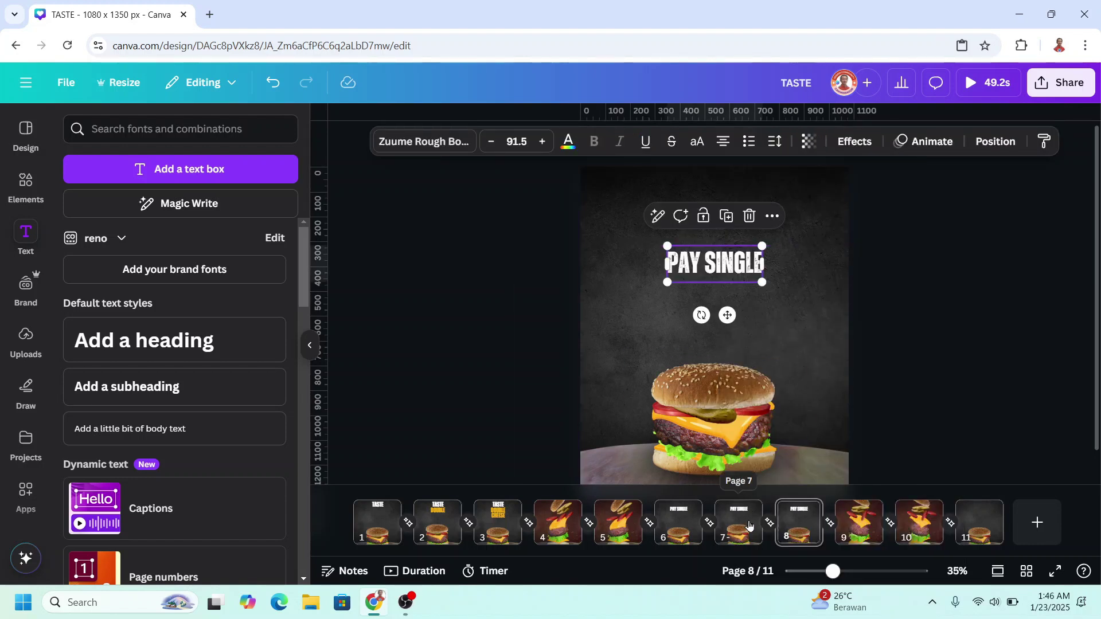
Increase the text size of page 7's PAY SINGLE title
left_click(754, 511)
left_click(709, 274)
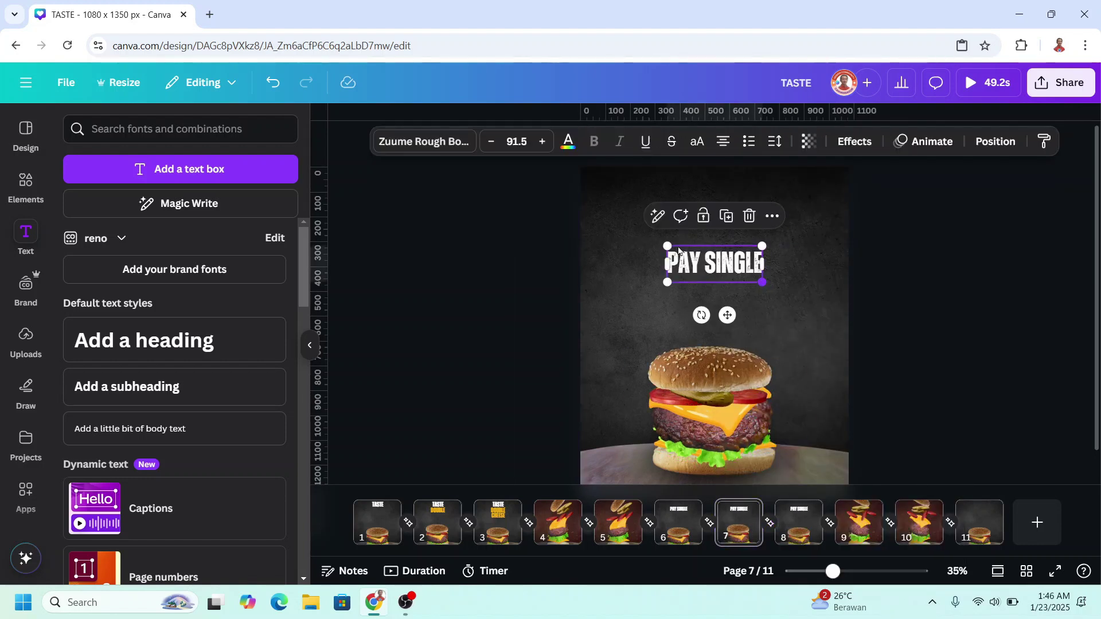
left_click(539, 142)
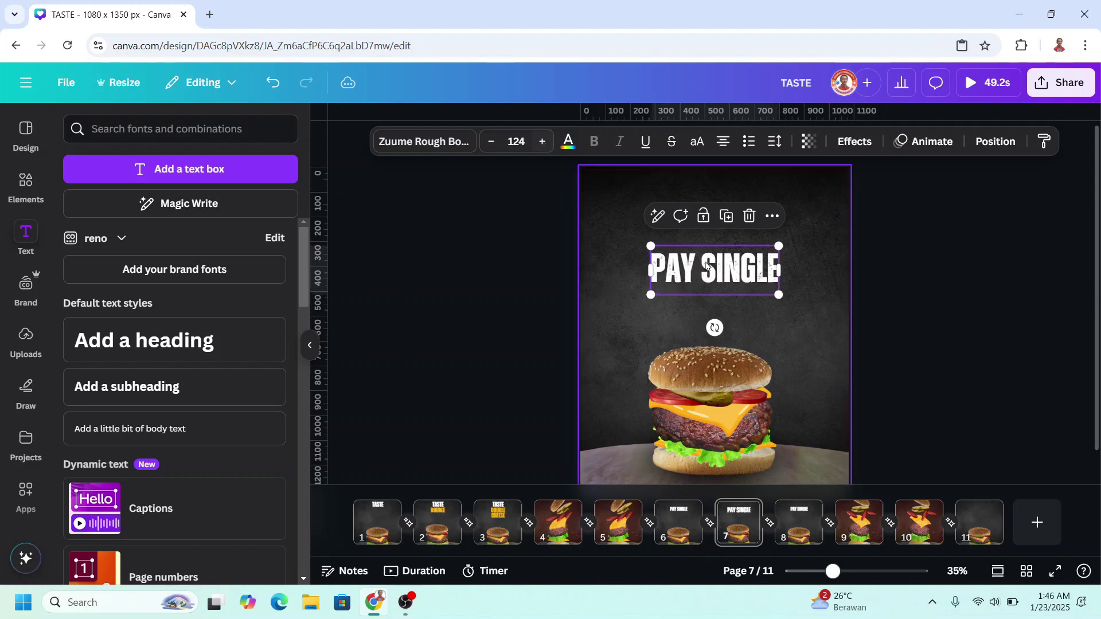
Paste the title onto page 11 as an enlarged, centred, orange-yellow GET DOUBLE
left_click(981, 526)
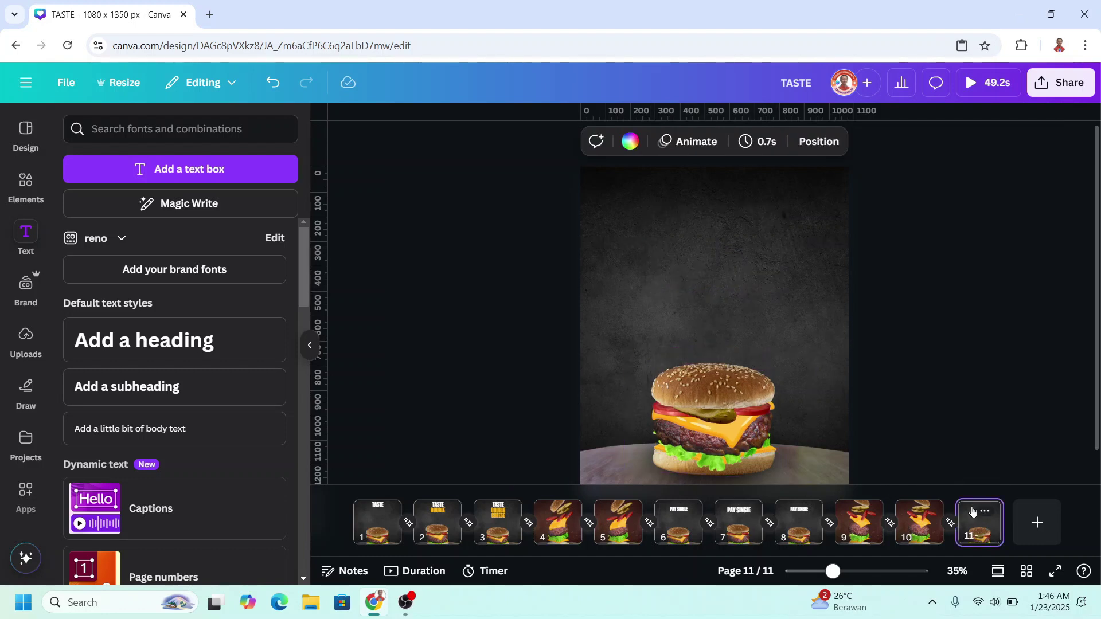
right_click(713, 242)
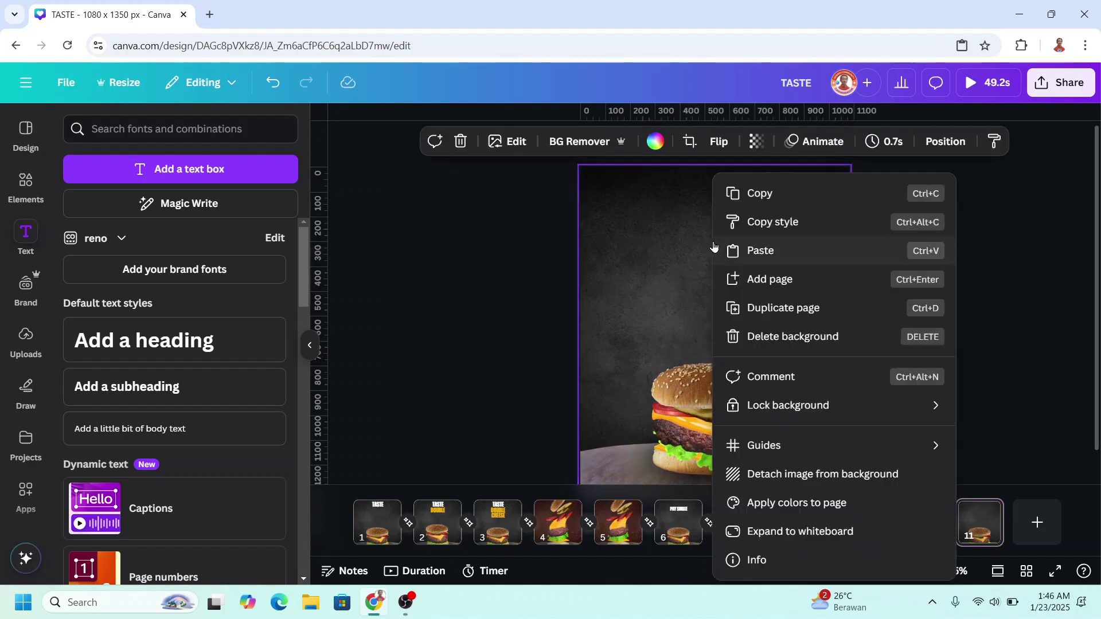
left_click(761, 249)
type("GET DOUBLE")
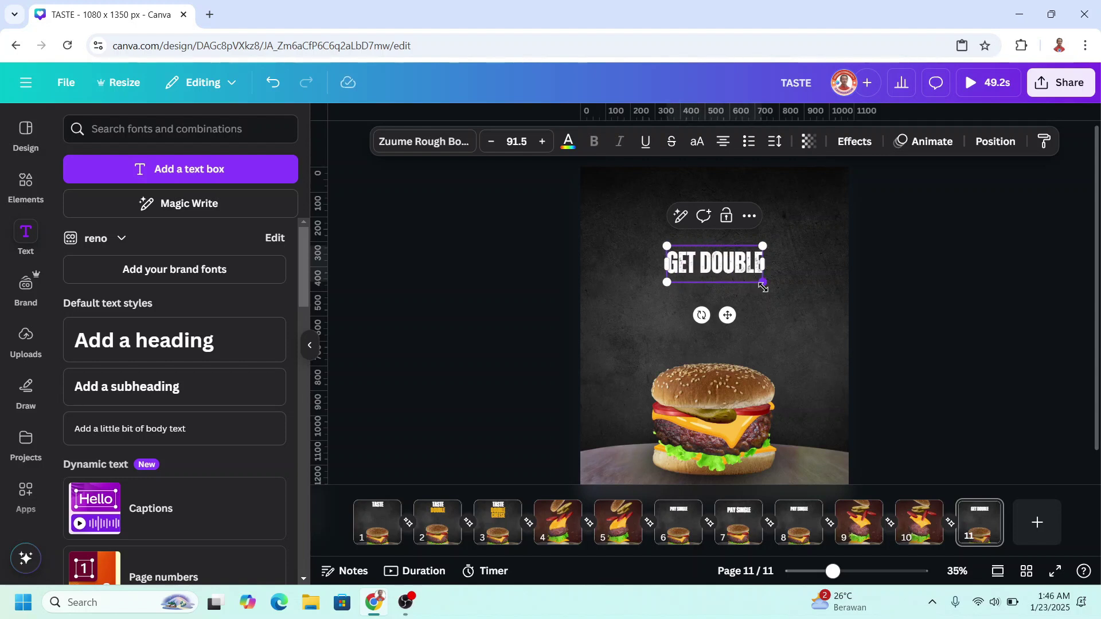
left_click_drag(762, 285, 716, 260)
left_click(568, 141)
left_click(202, 234)
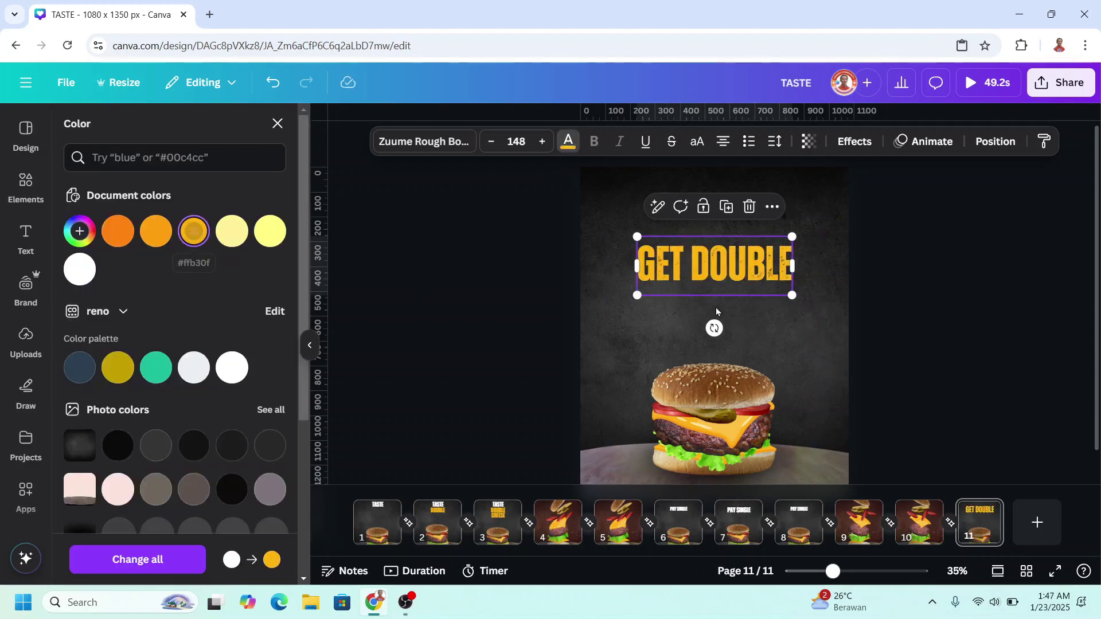
left_click(843, 328)
left_click(560, 529)
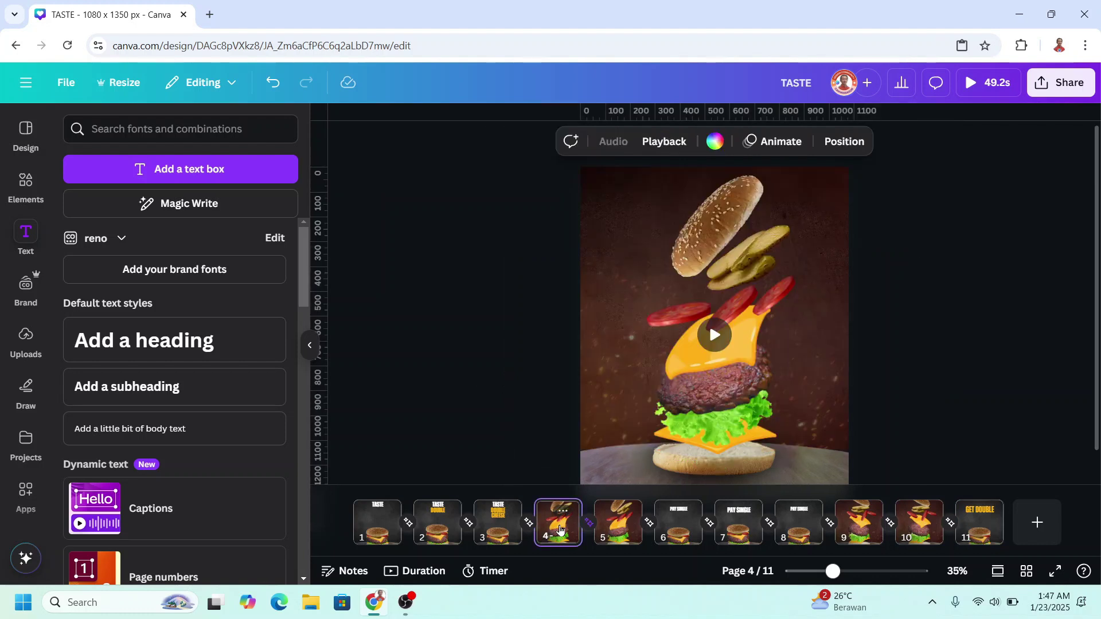
Trim the ember clips on pages 4, 5 and 10 to 0.9s each and preview the 5.9s video
left_click(641, 224)
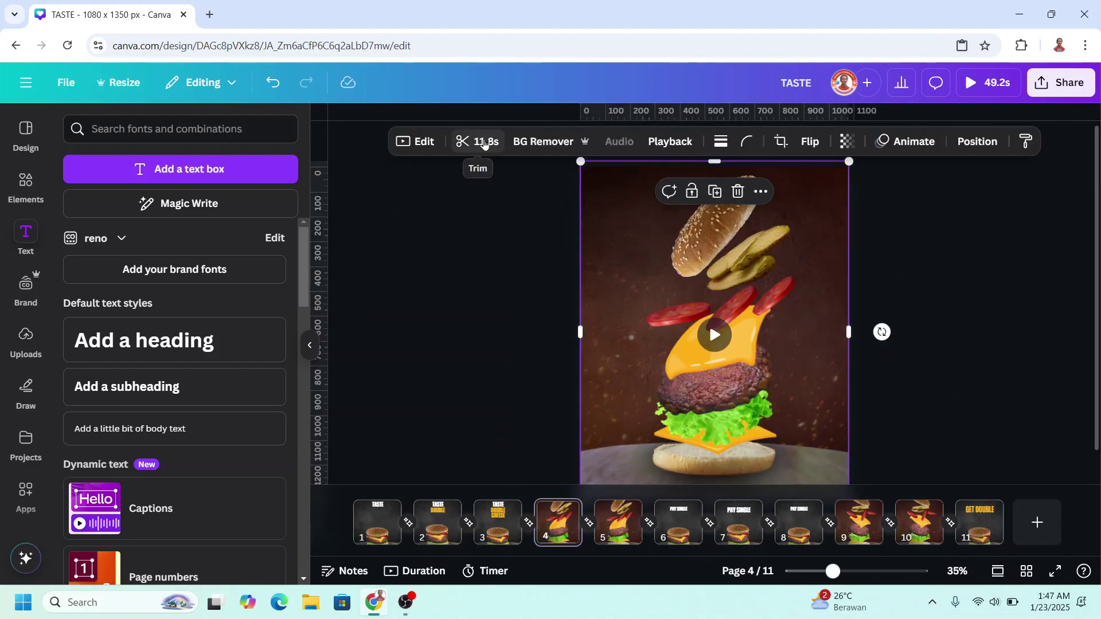
left_click(485, 142)
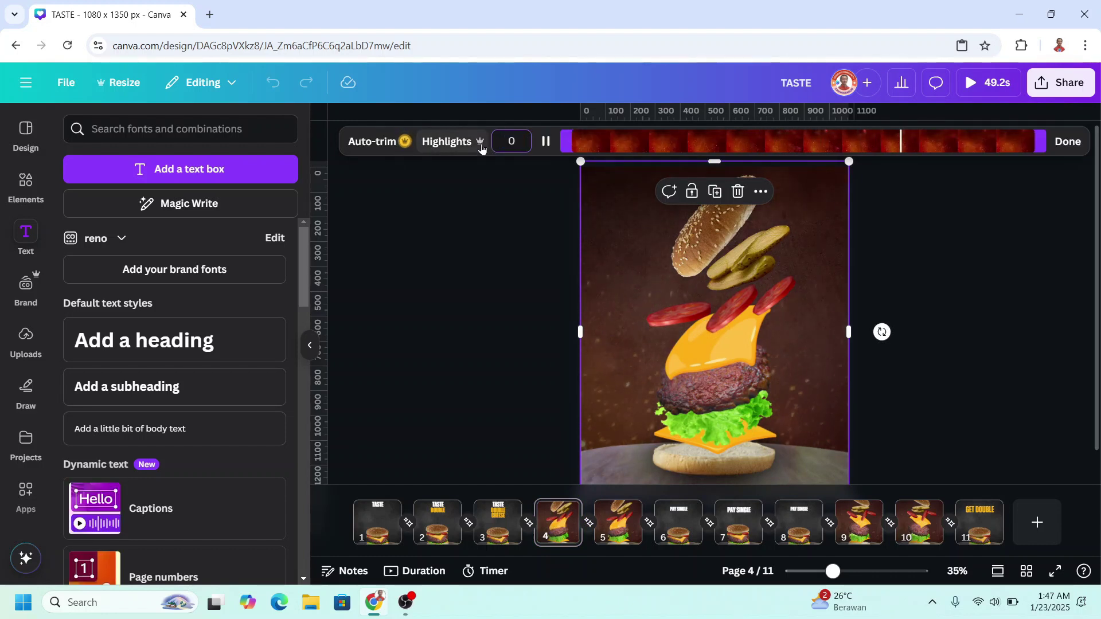
key("Return")
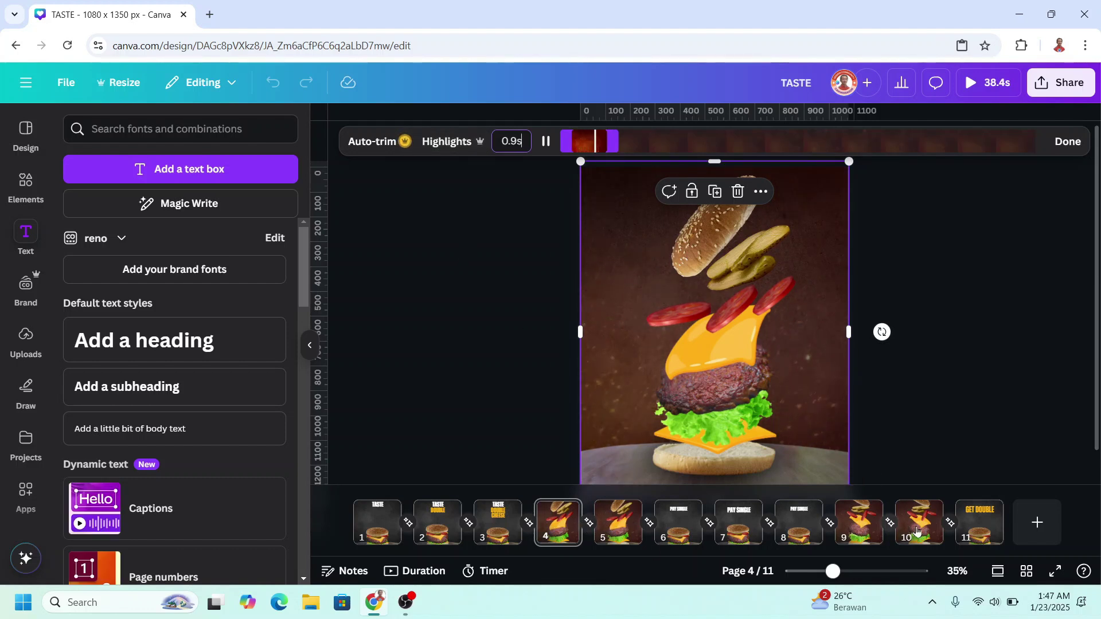
left_click(620, 529)
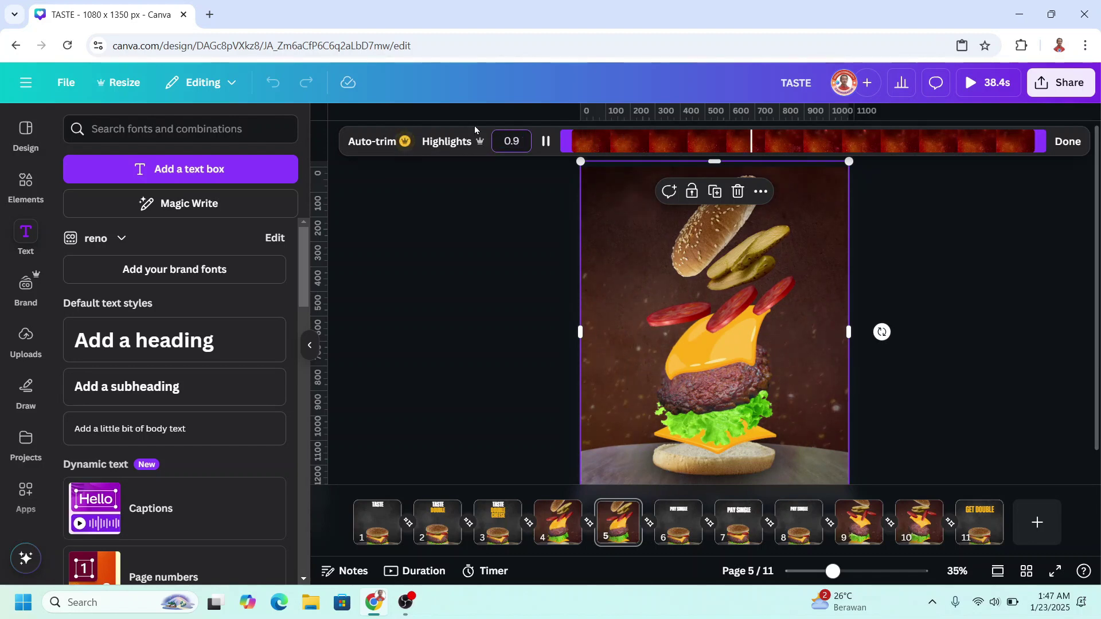
scroll(475, 125, "down", 15)
double_click(603, 238)
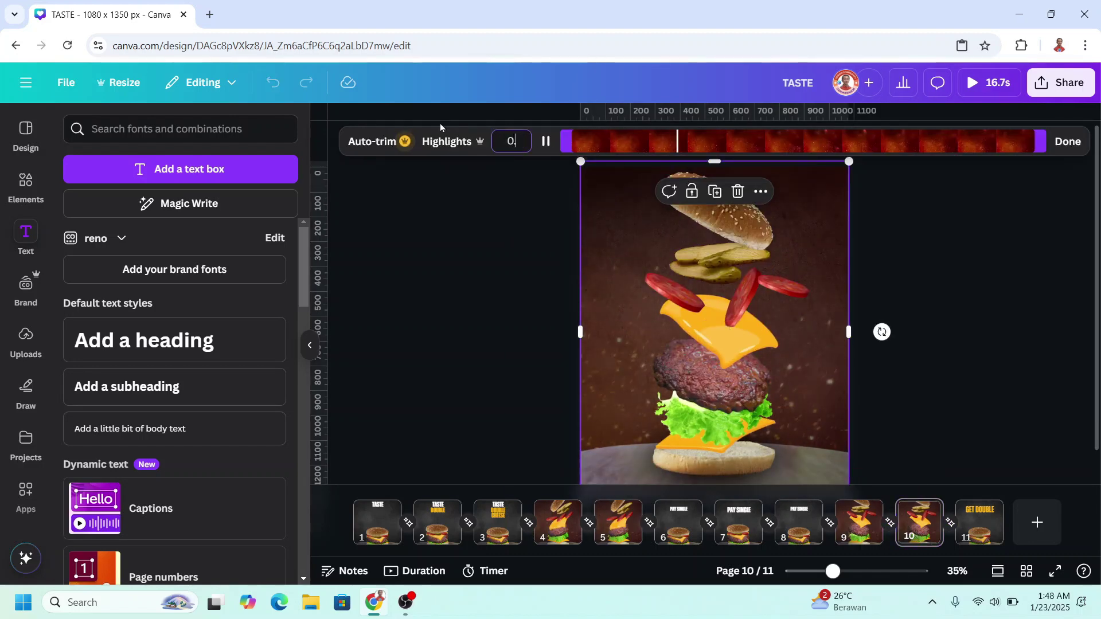
left_click(983, 82)
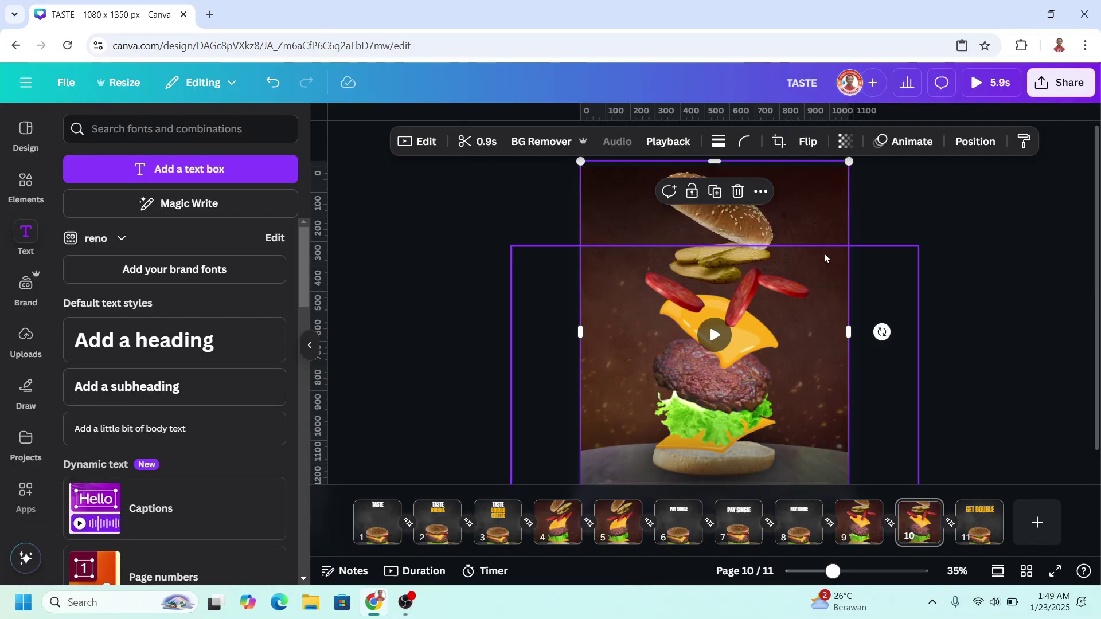
Open the Download settings with all 11 pages as MP4 Video at 1,080 × 1,350 px
left_click(1065, 94)
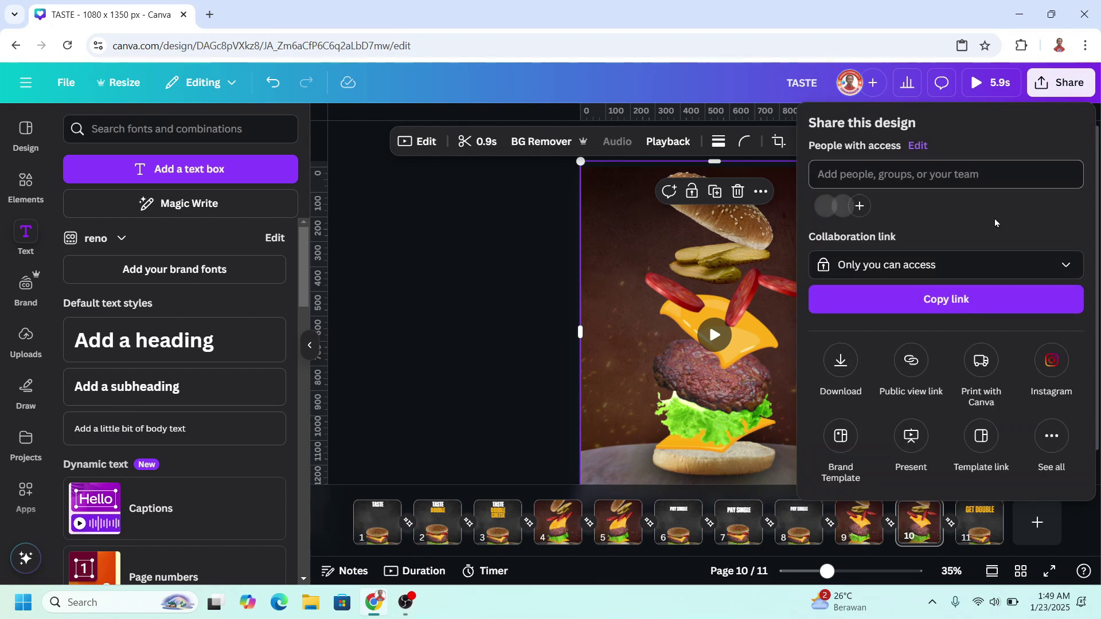
left_click(841, 370)
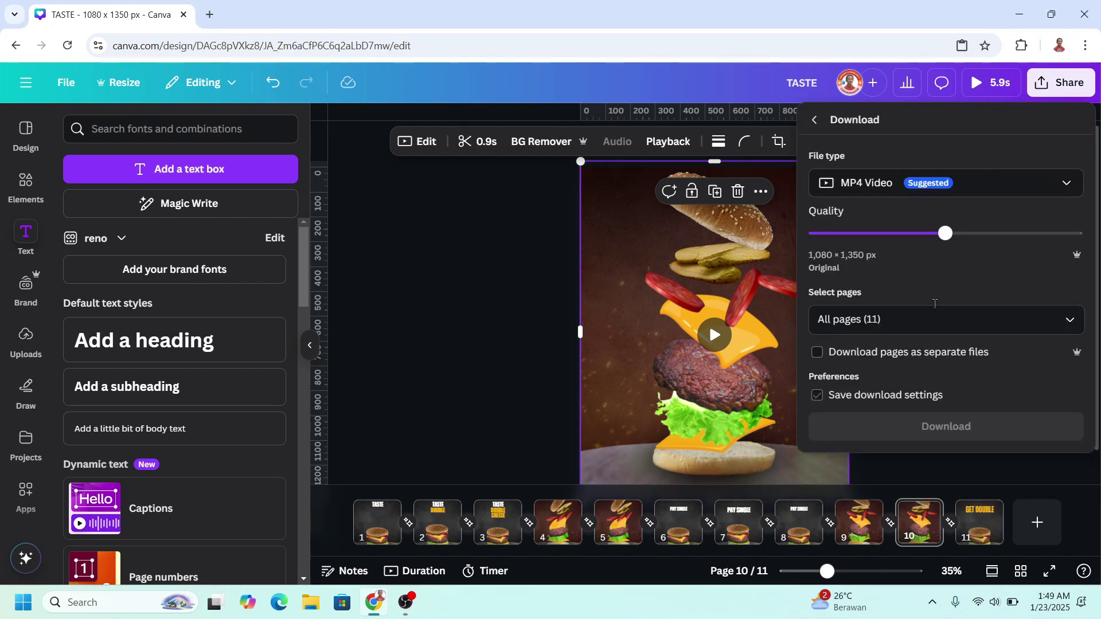
left_click(1064, 321)
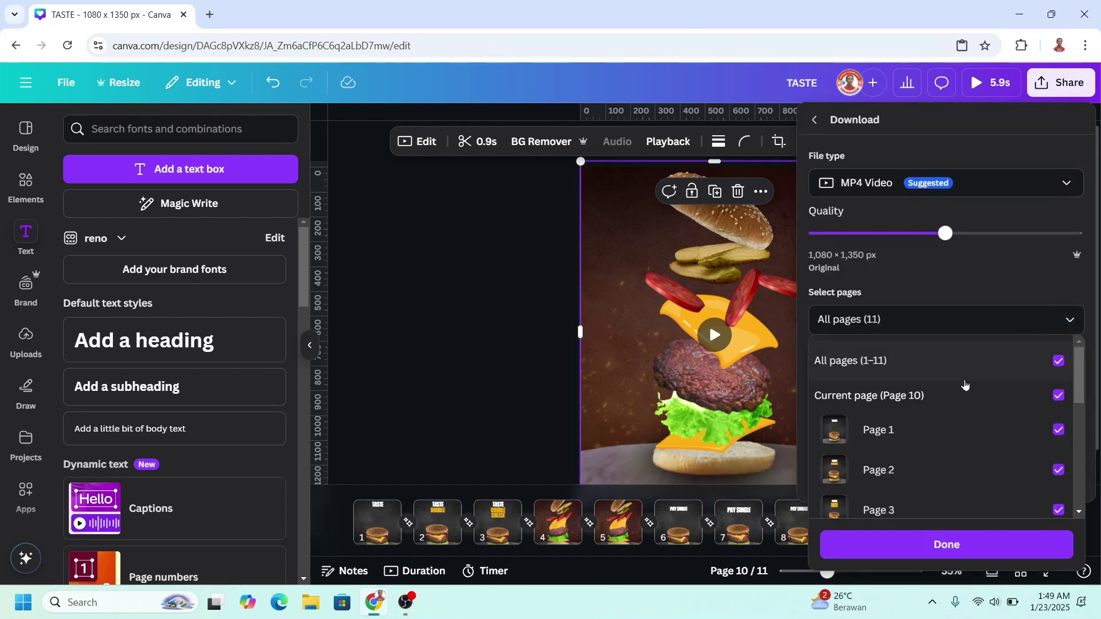
left_click(1070, 323)
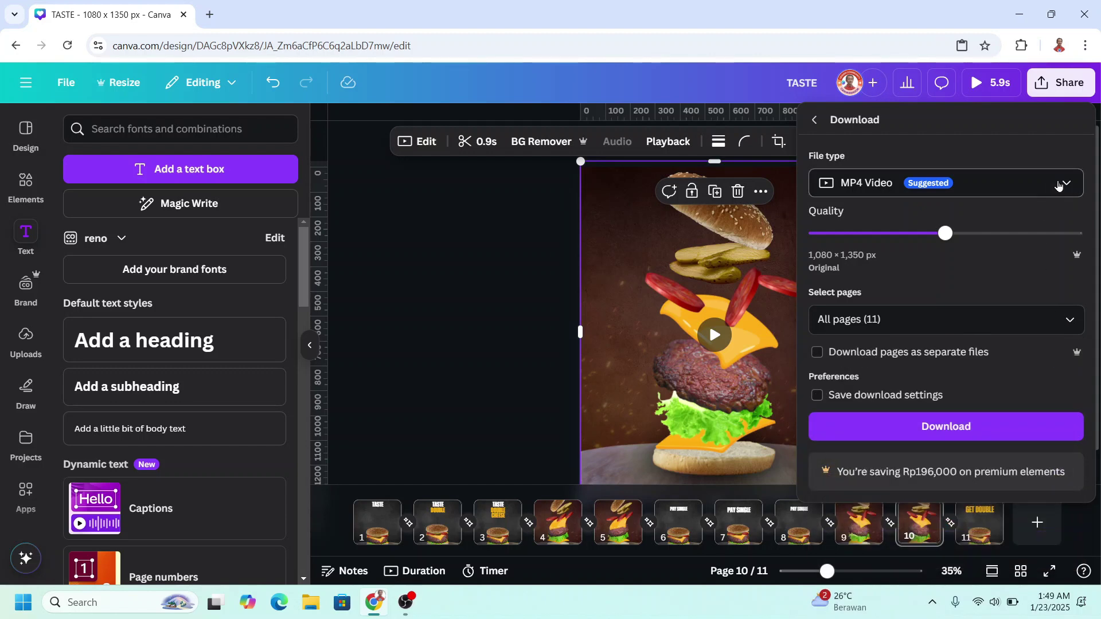
left_click(1053, 183)
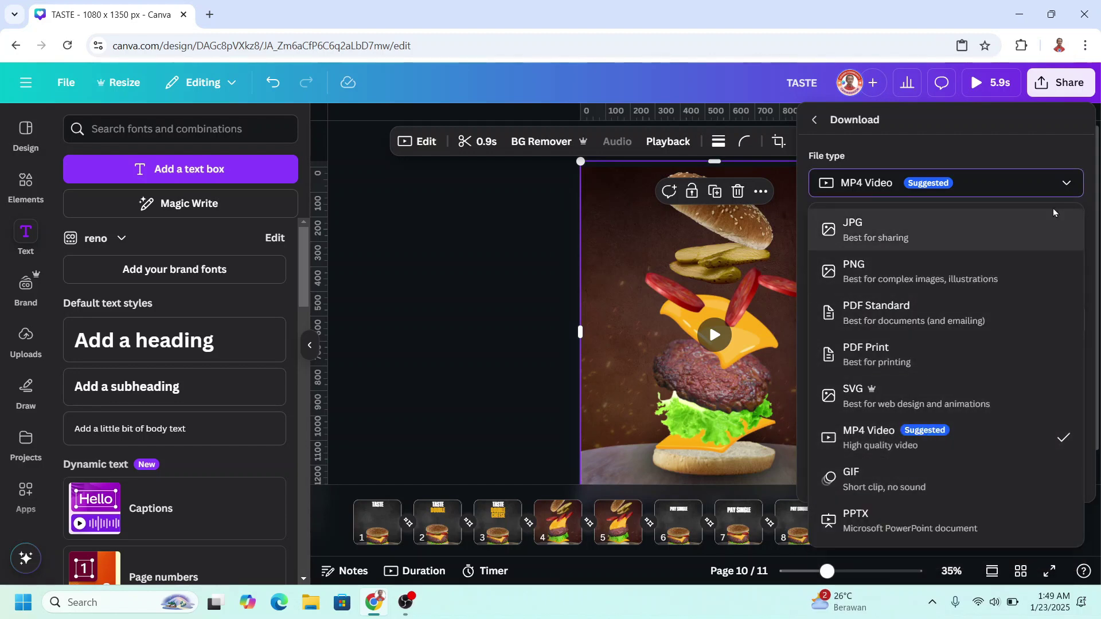